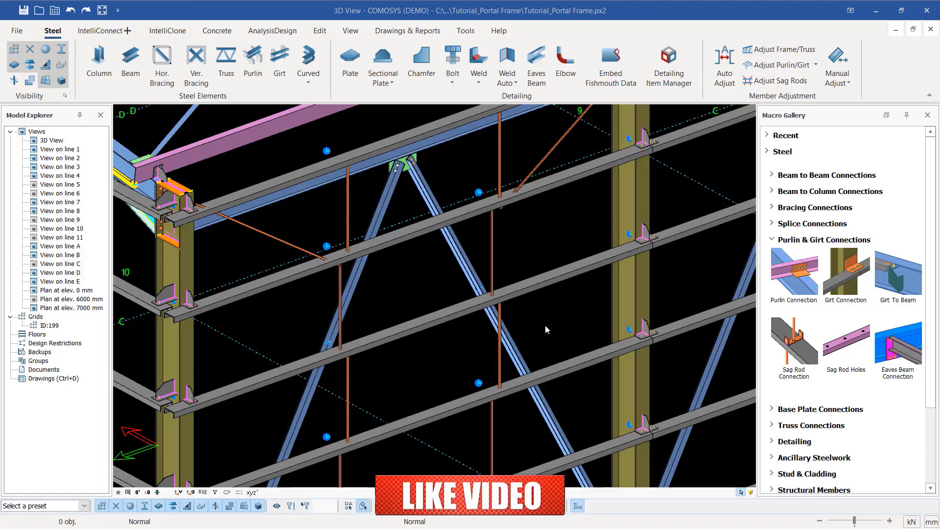
Examine the vertical sag rods between the two columns and the girts they run between.
scroll(475, 218, down, 3)
scroll(416, 230, up, 6)
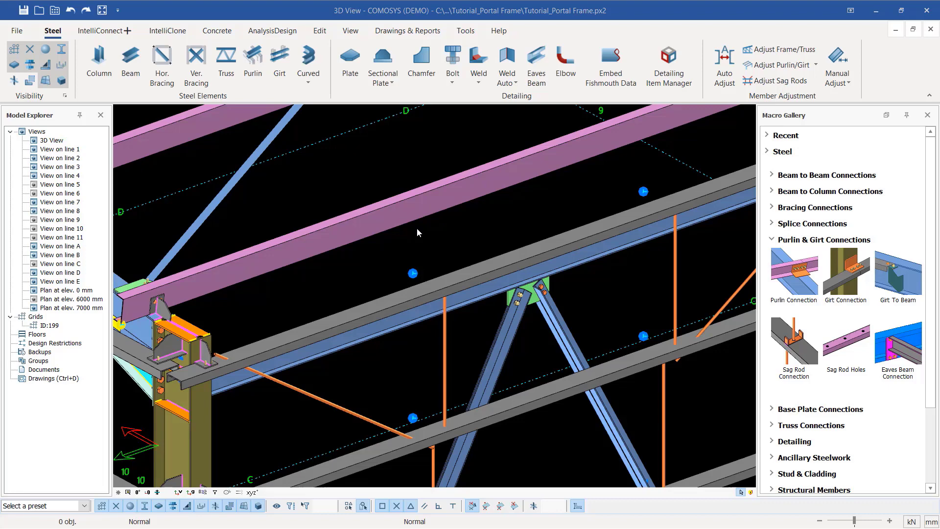
scroll(443, 206, down, 6)
scroll(590, 274, up, 3)
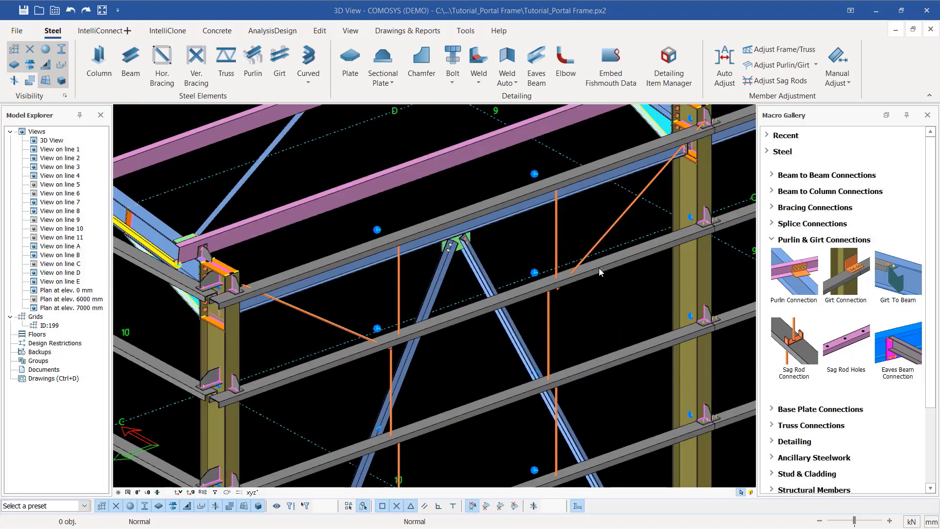
scroll(599, 268, up, 2)
click(550, 186)
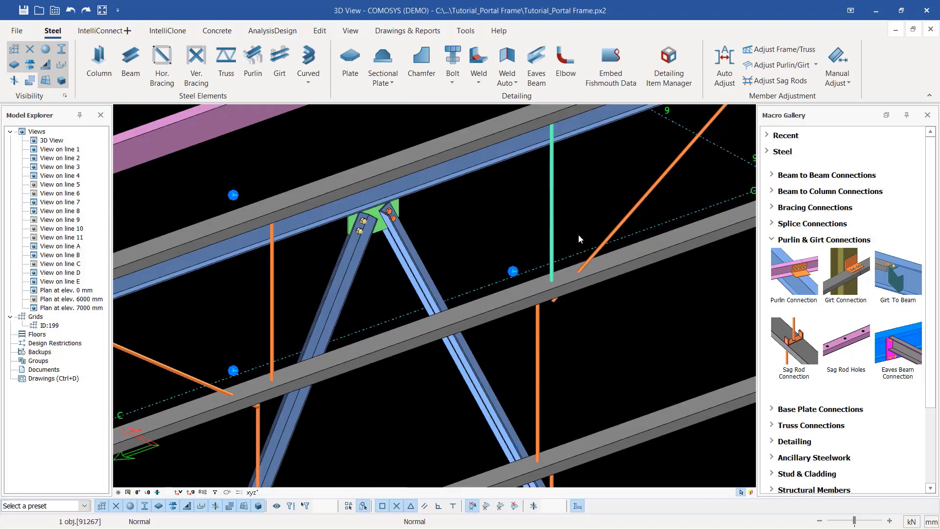
click(503, 303)
scroll(583, 355, down, 4)
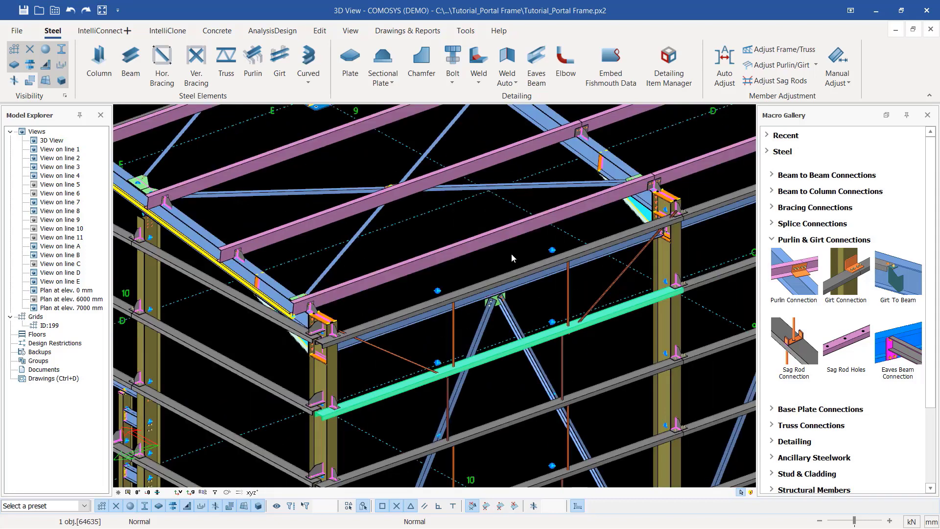
scroll(463, 237, up, 2)
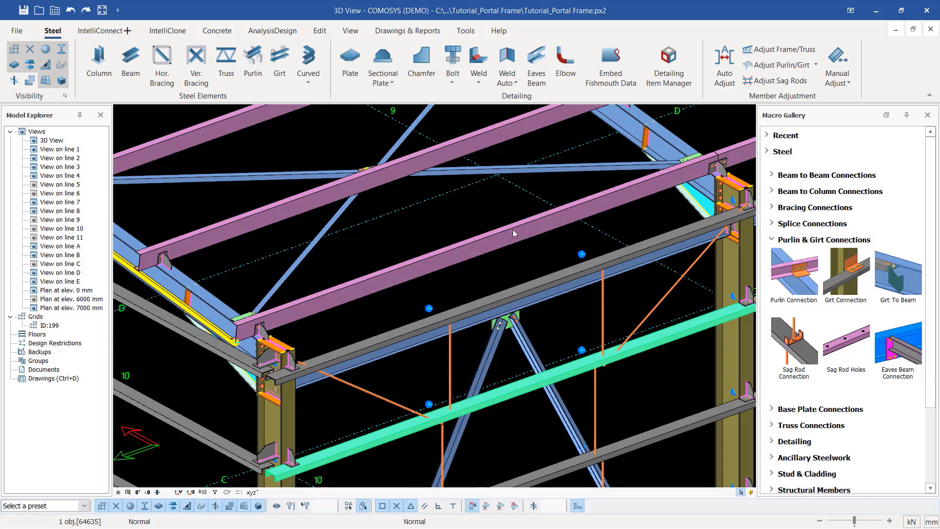
scroll(512, 229, down, 2)
scroll(620, 369, up, 2)
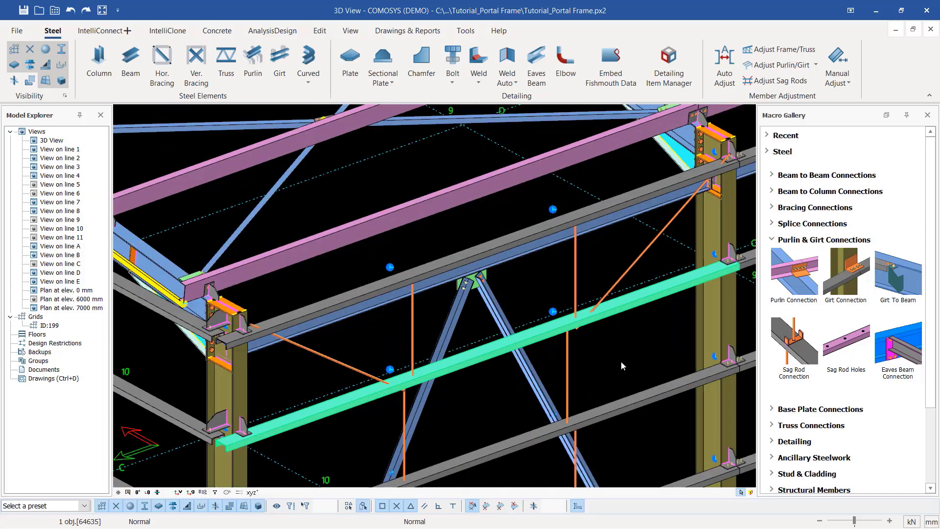
click(610, 360)
scroll(731, 394, down, 2)
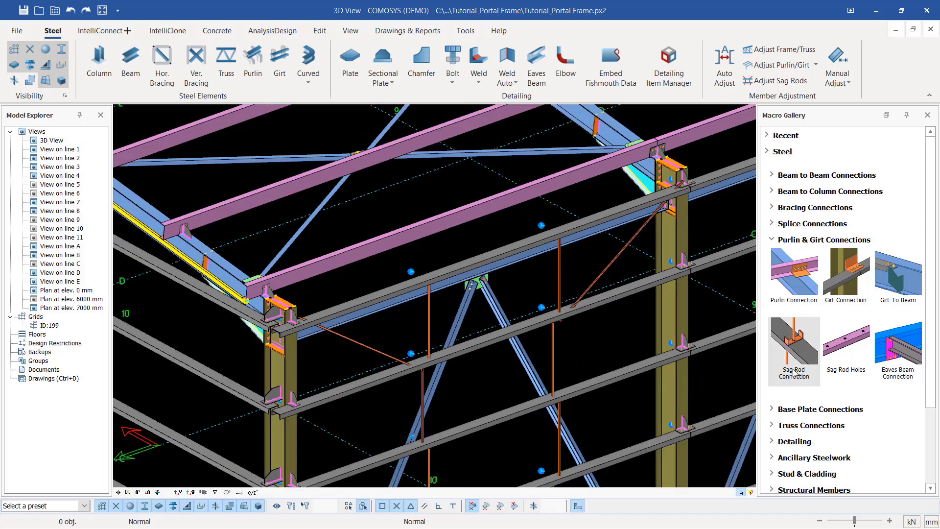
mouse_move(790, 361)
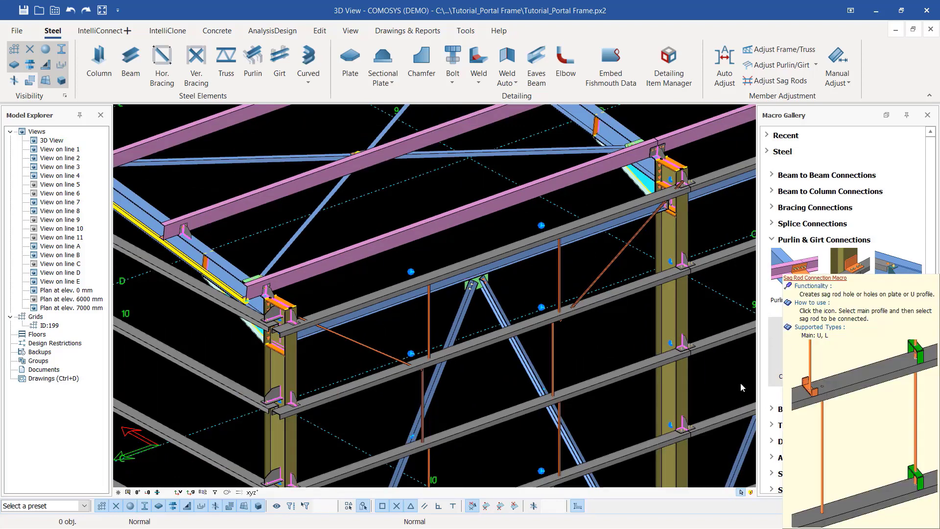
click(792, 367)
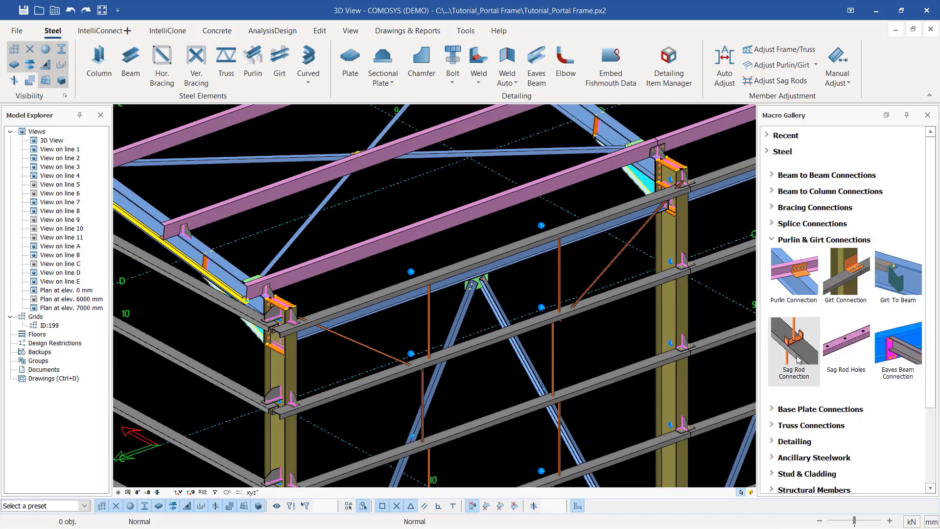
mouse_move(782, 352)
scroll(433, 368, up, 10)
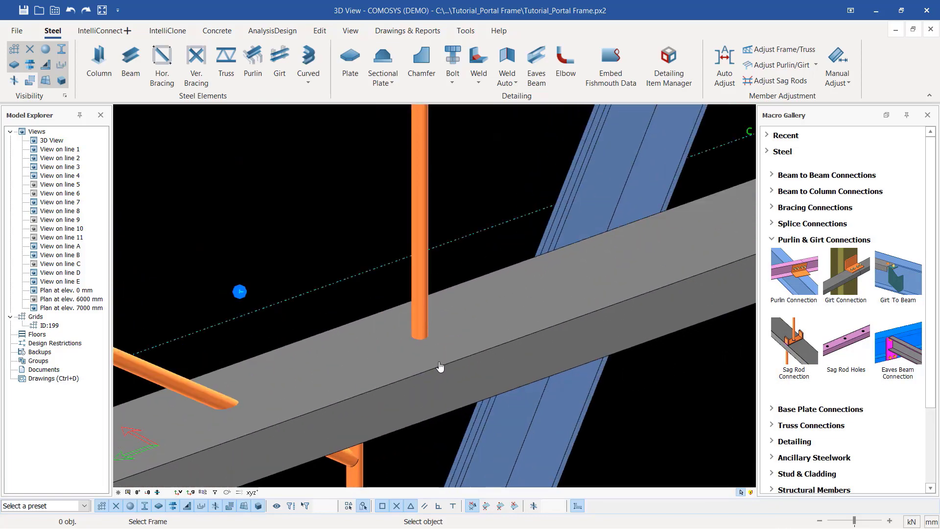
right_click(484, 124)
click(504, 134)
Temporarily hide the upper vertical sag rod near line 10 to check the second girt for a rod hole, and show all objects again.
scroll(420, 285, down, 4)
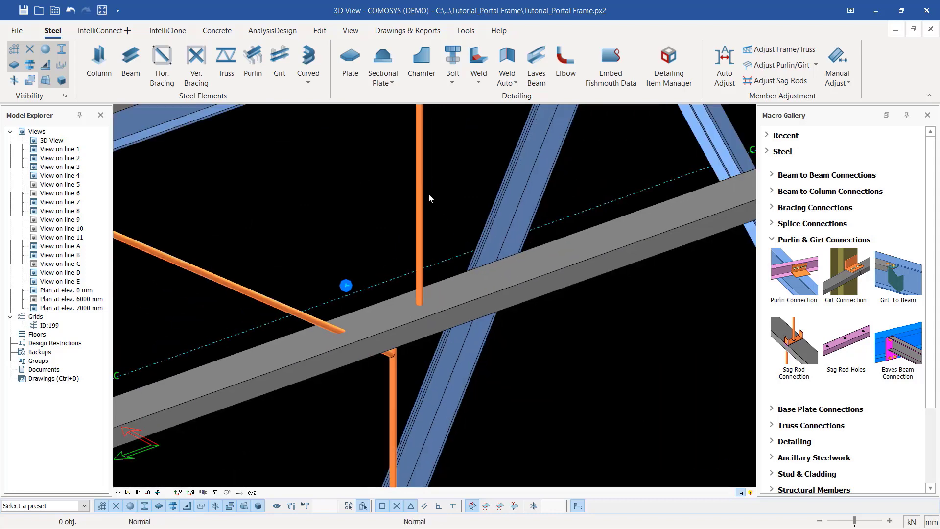
click(419, 192)
right_click(439, 161)
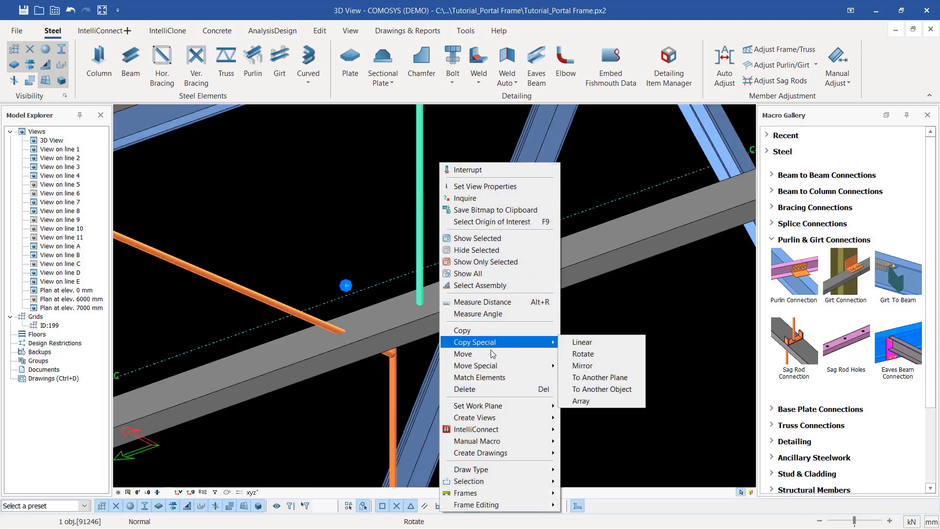
click(484, 251)
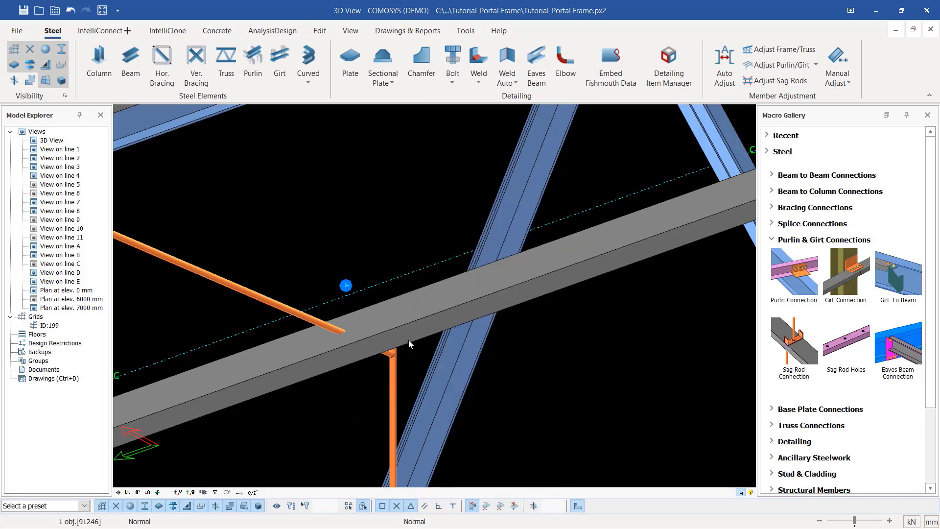
mouse_move(408, 339)
middle_down()
mouse_move(421, 316)
mouse_move(400, 339)
middle_up()
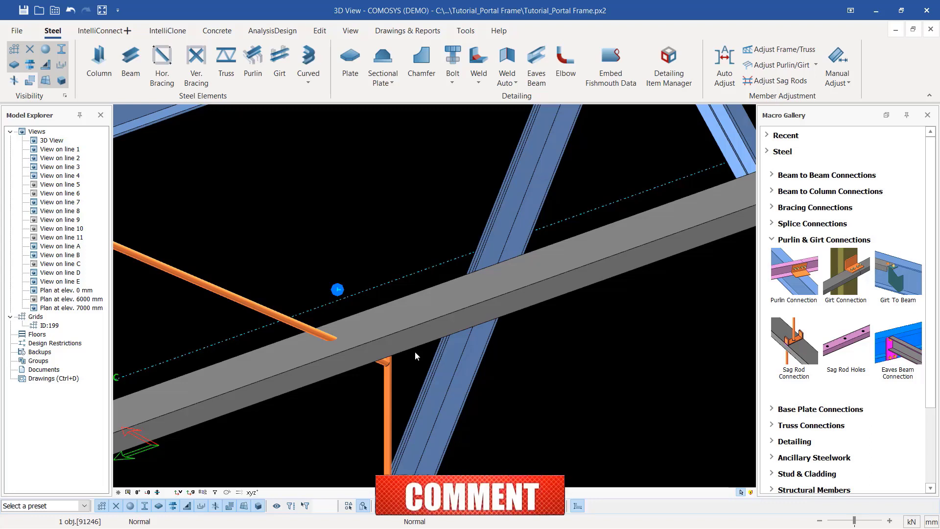
scroll(416, 356, down, 3)
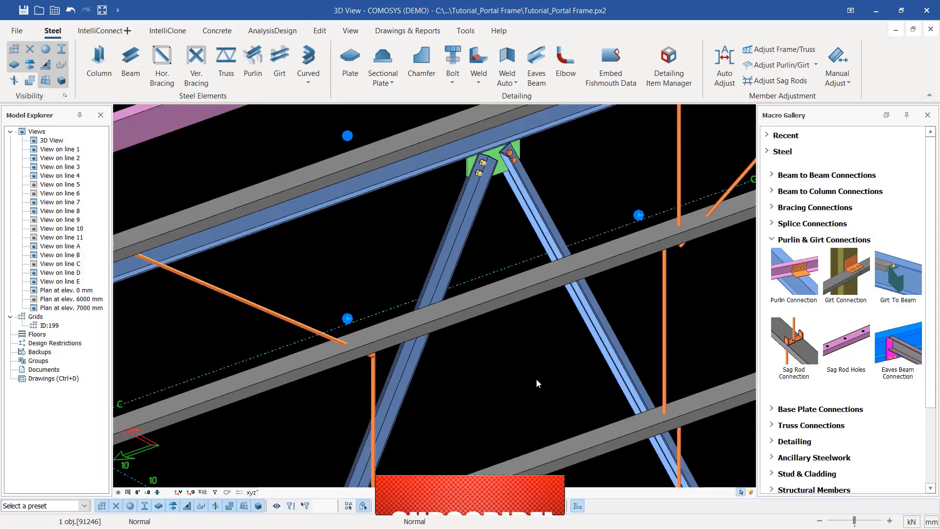
scroll(387, 331, up, 2)
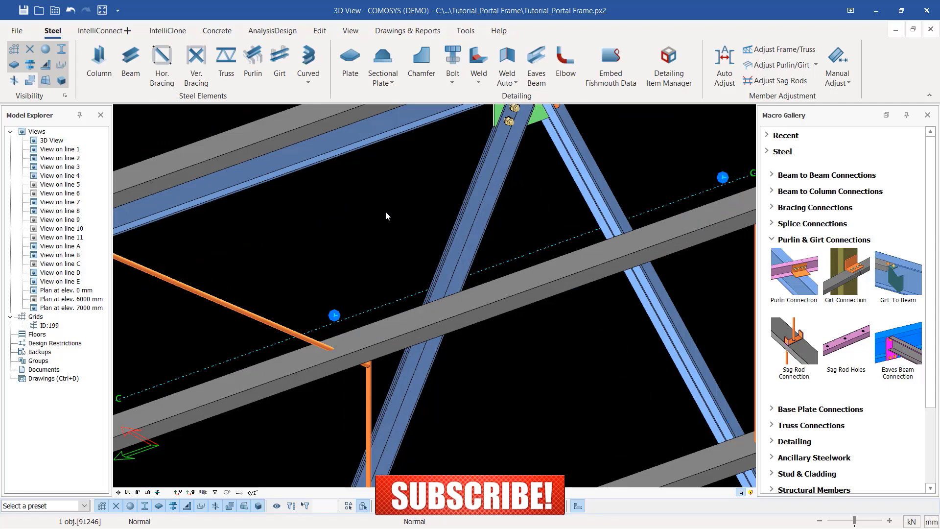
right_click(353, 216)
click(392, 291)
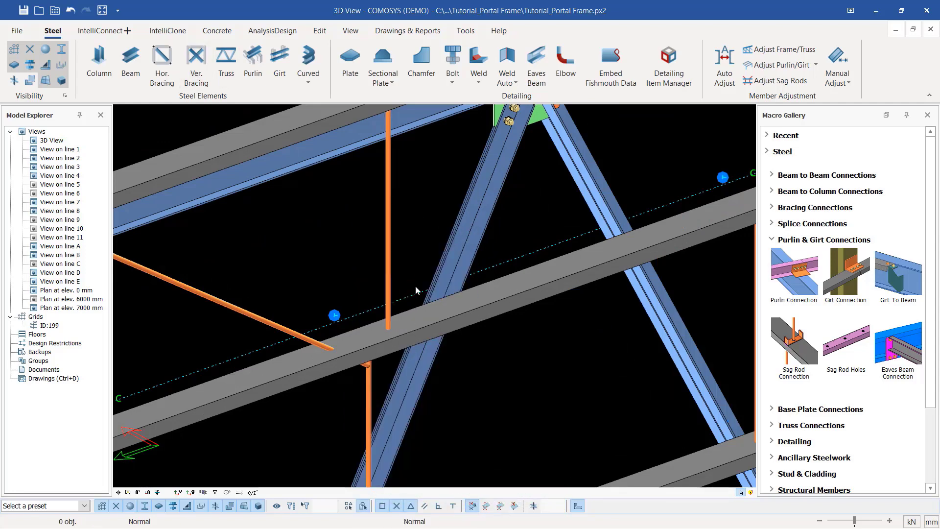
Apply the Sag Rod Connection macro to the second girt from the top and the vertical sag rod that ends on it.
scroll(415, 290, down, 3)
scroll(412, 291, up, 2)
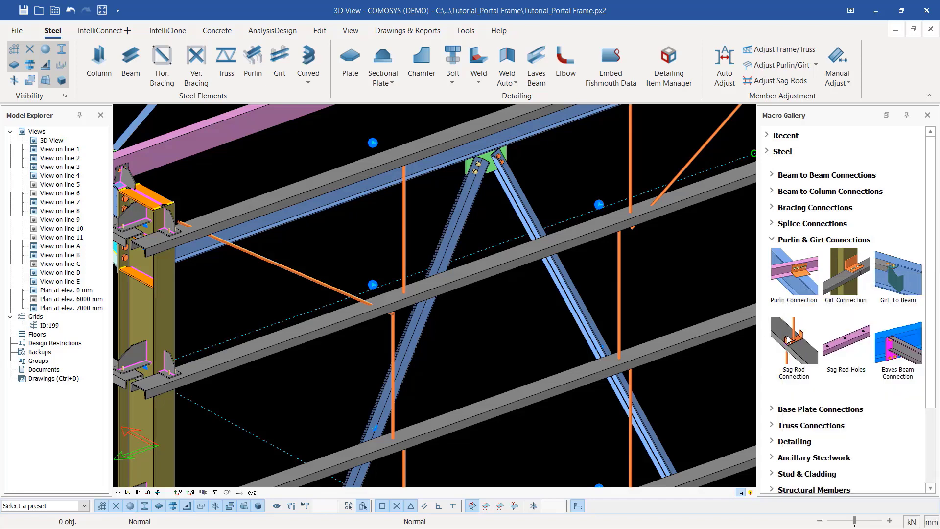
scroll(409, 297, up, 3)
scroll(409, 296, down, 3)
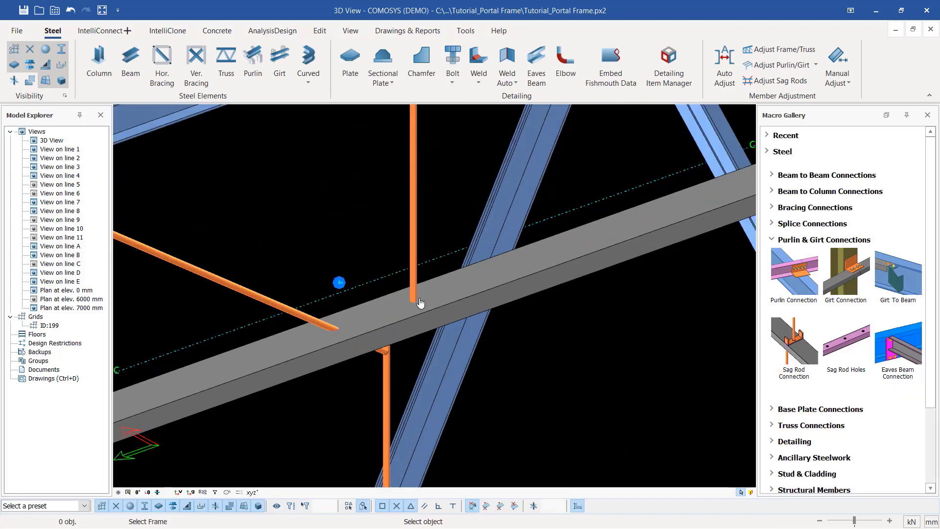
scroll(398, 289, down, 1)
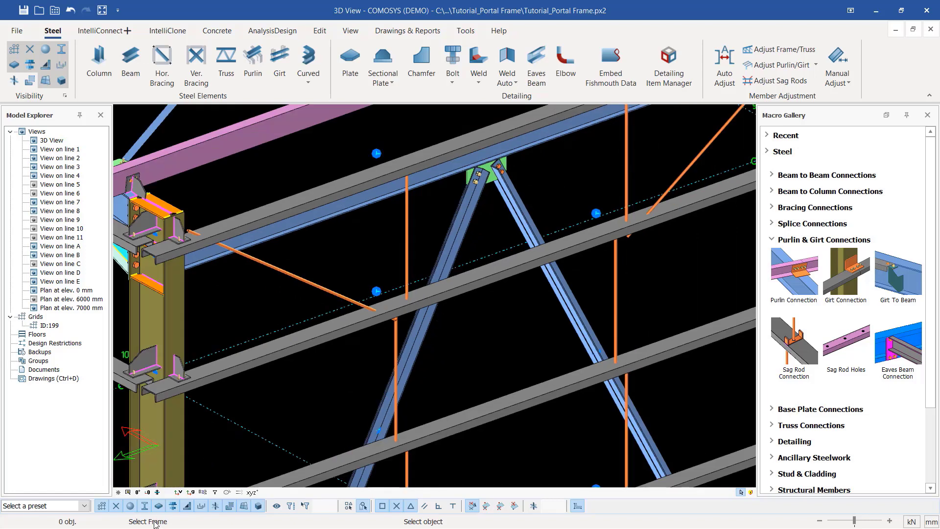
scroll(416, 300, up, 3)
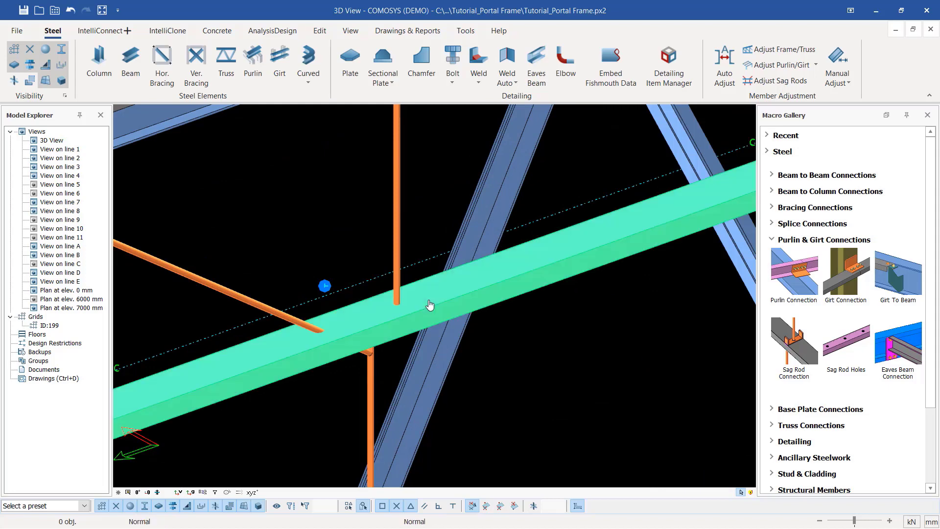
click(430, 305)
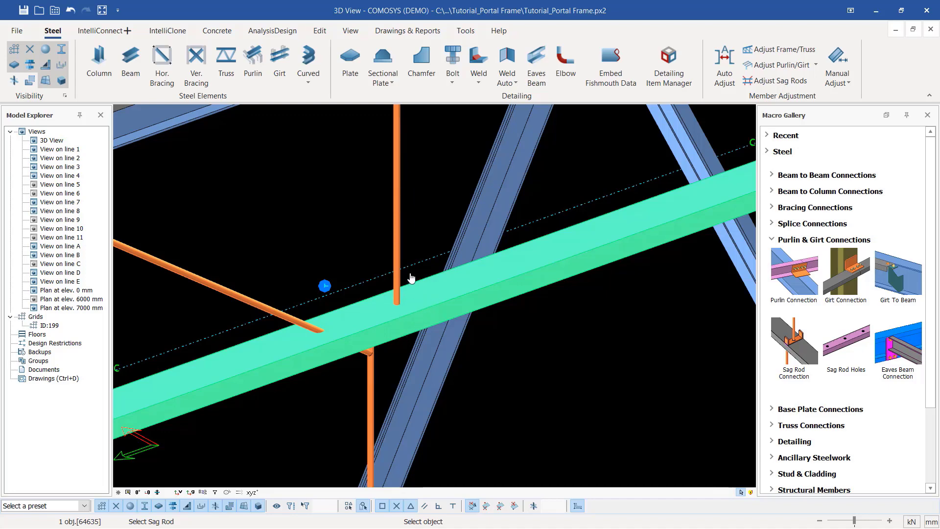
click(396, 202)
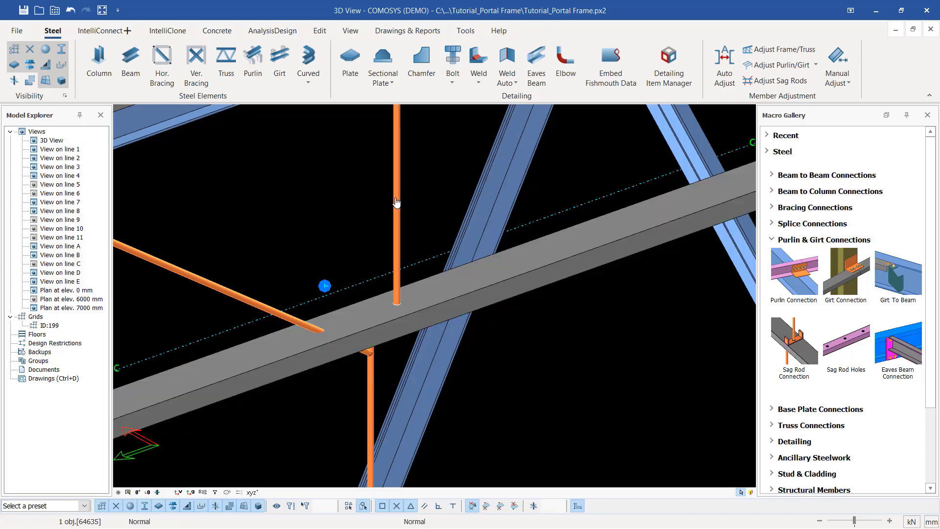
key(Escape)
scroll(394, 209, up, 3)
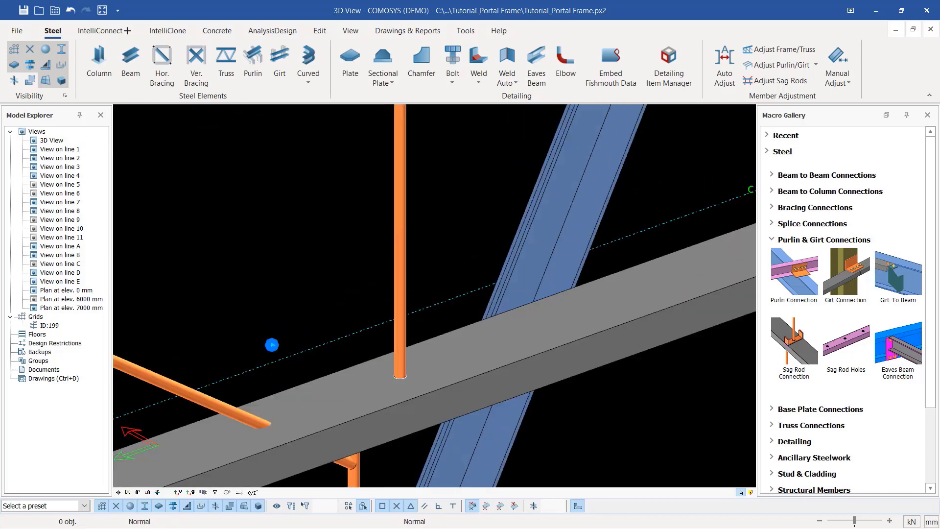
Apply the Sag Rod Connection macro to the top girt and the upper end of the same vertical sag rod.
scroll(424, 320, down, 6)
scroll(422, 260, up, 2)
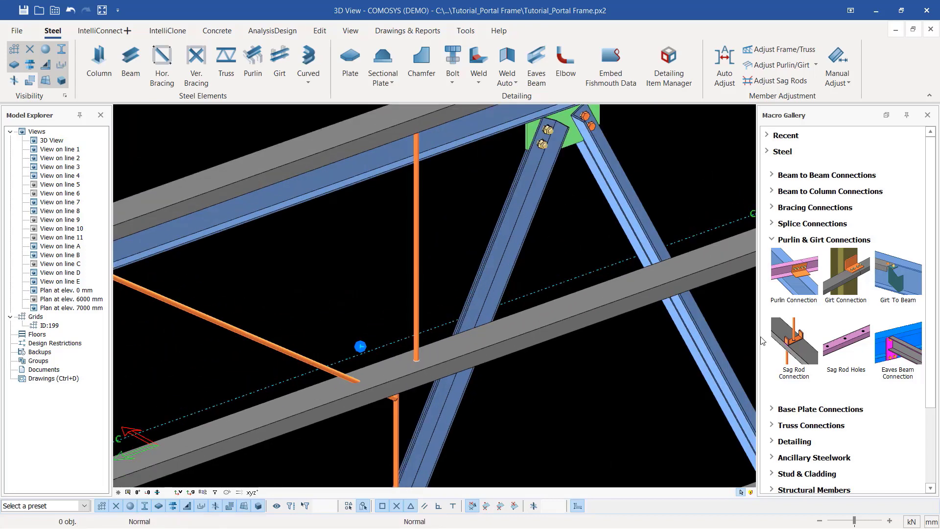
scroll(409, 383, down, 2)
scroll(411, 225, up, 2)
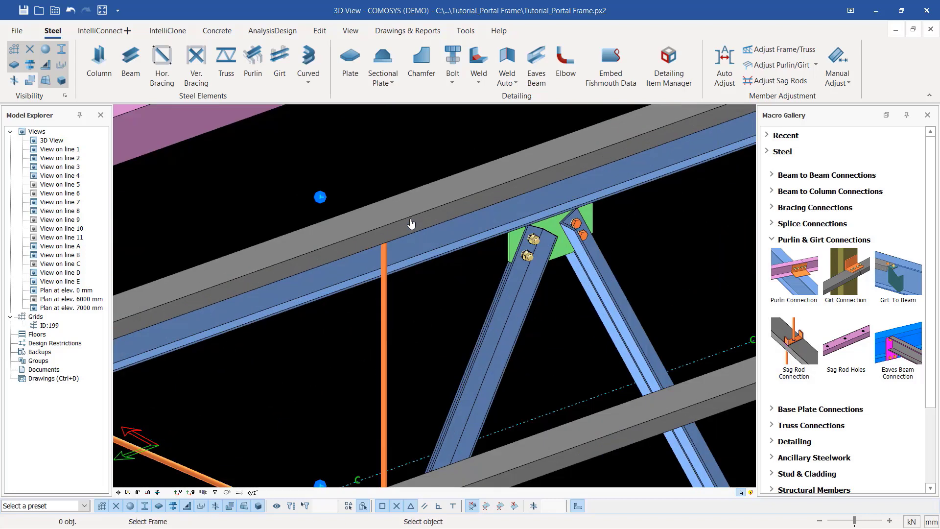
click(381, 296)
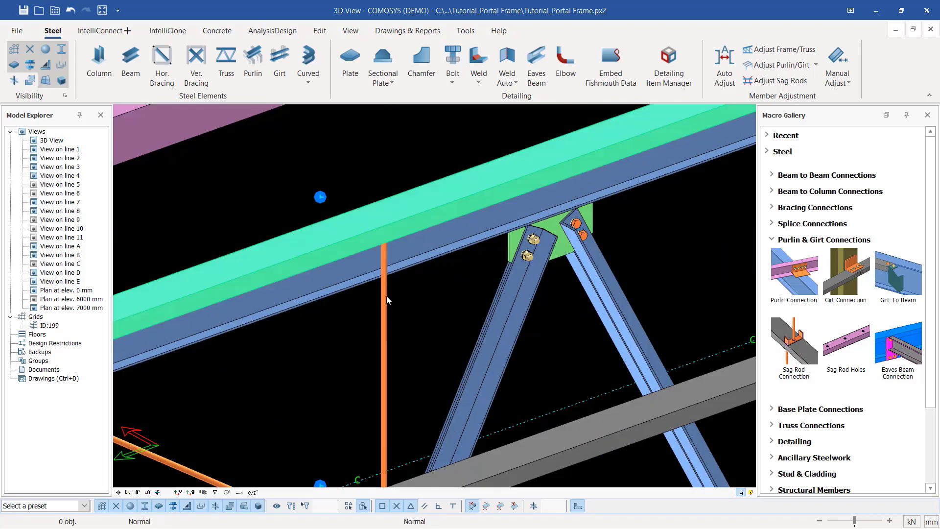
click(418, 301)
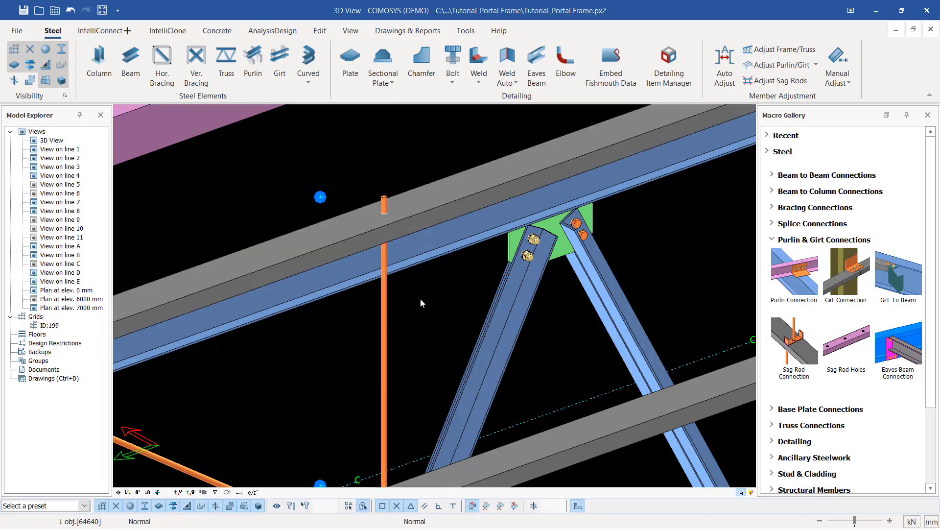
key(Escape)
scroll(386, 228, up, 3)
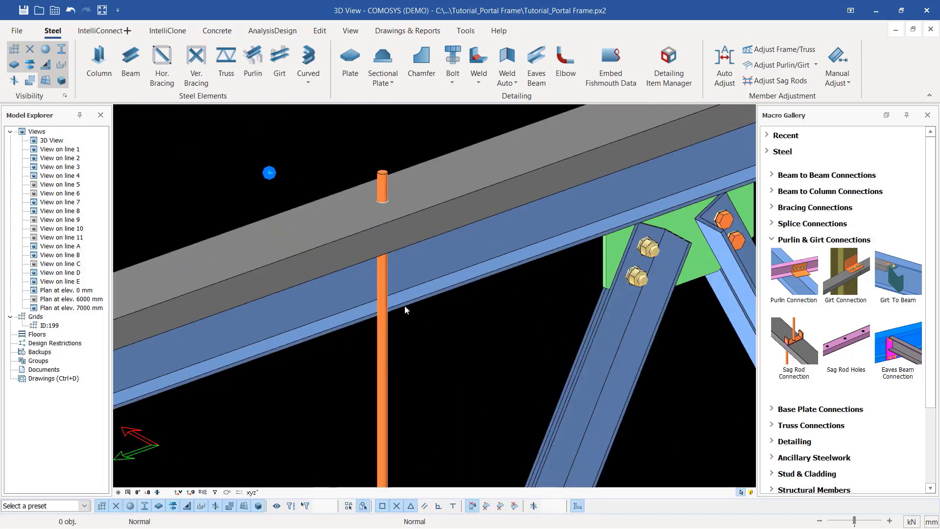
Temporarily hide the connected sag rod to inspect the holes in the top and second girts, and show all objects again.
click(385, 335)
right_click(385, 335)
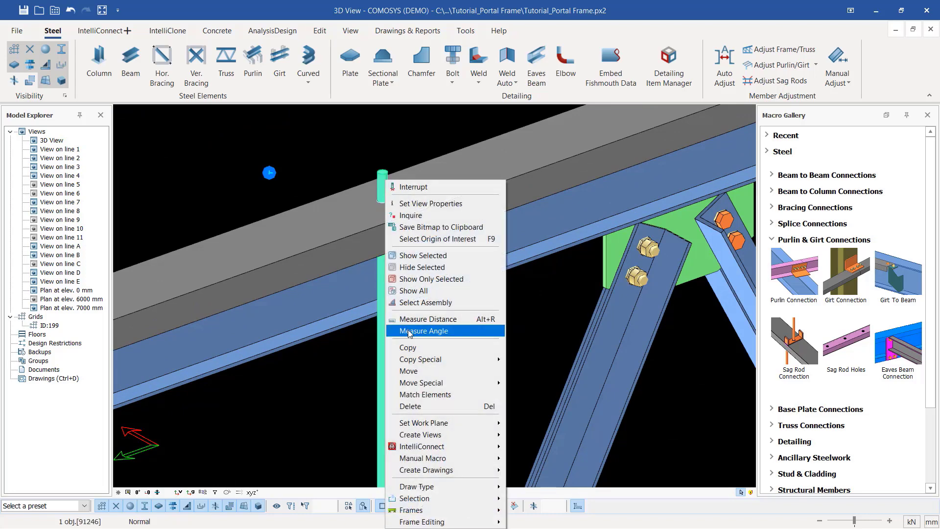
click(414, 267)
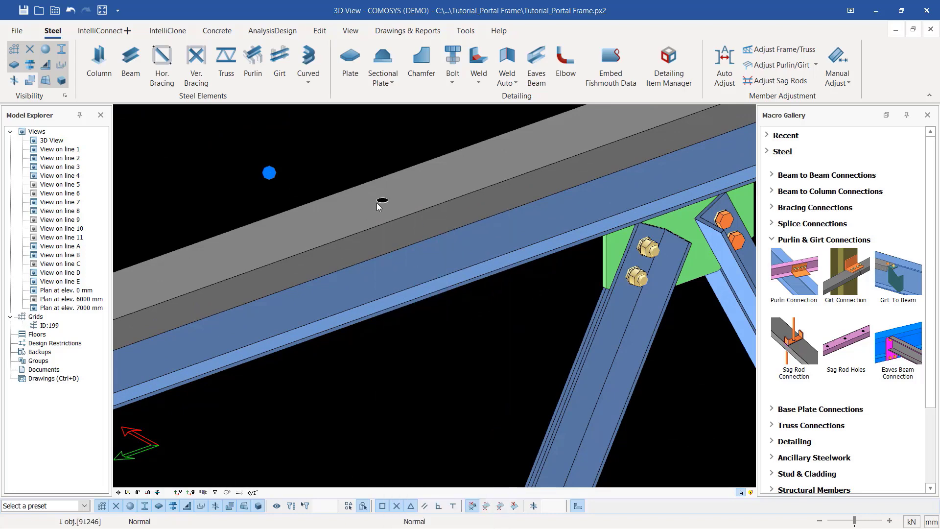
scroll(377, 202, down, 5)
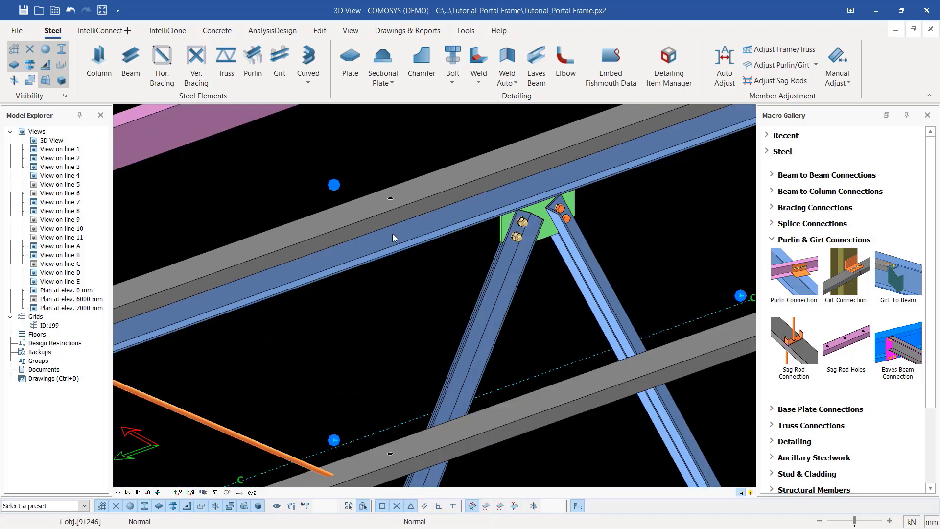
right_click(406, 280)
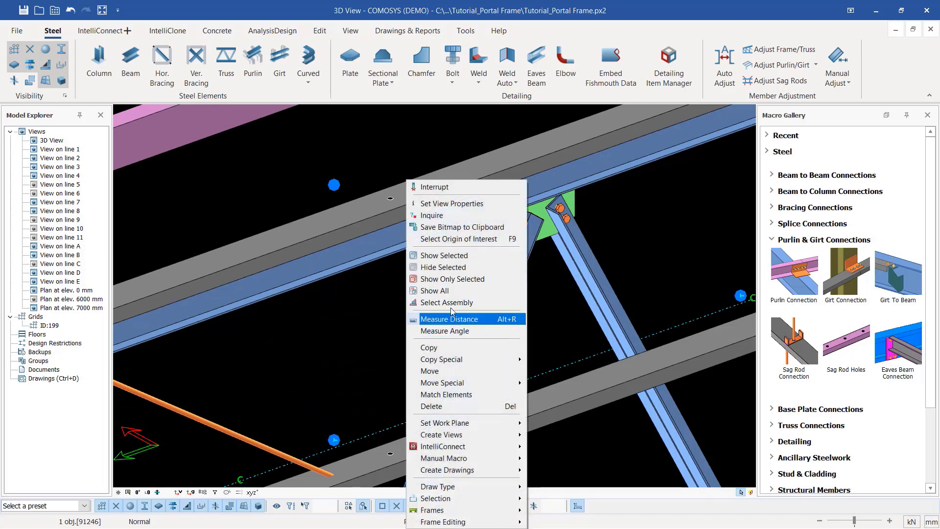
click(443, 291)
Apply the Sag Rod Connection macro to the second girt from the top and the vertical sag rod below it near line 10.
scroll(442, 233, down, 3)
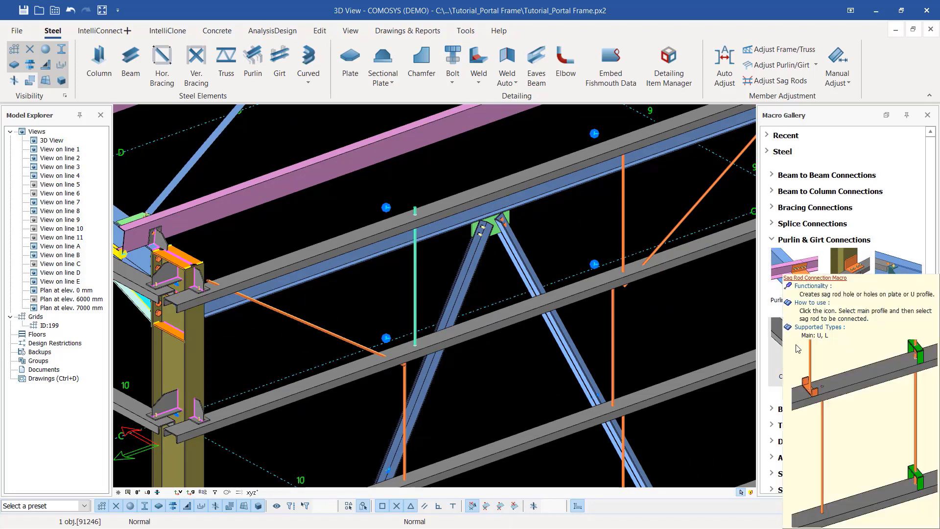
scroll(390, 372, up, 3)
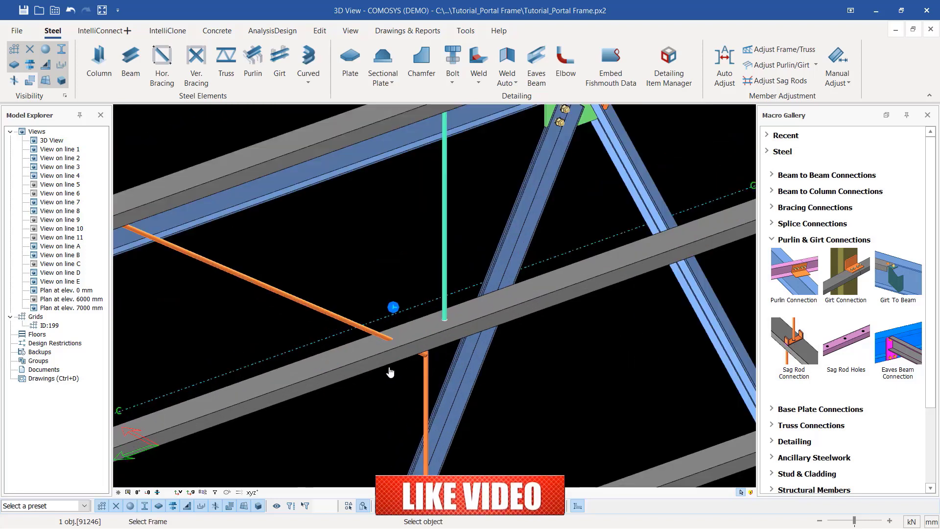
scroll(390, 372, up, 5)
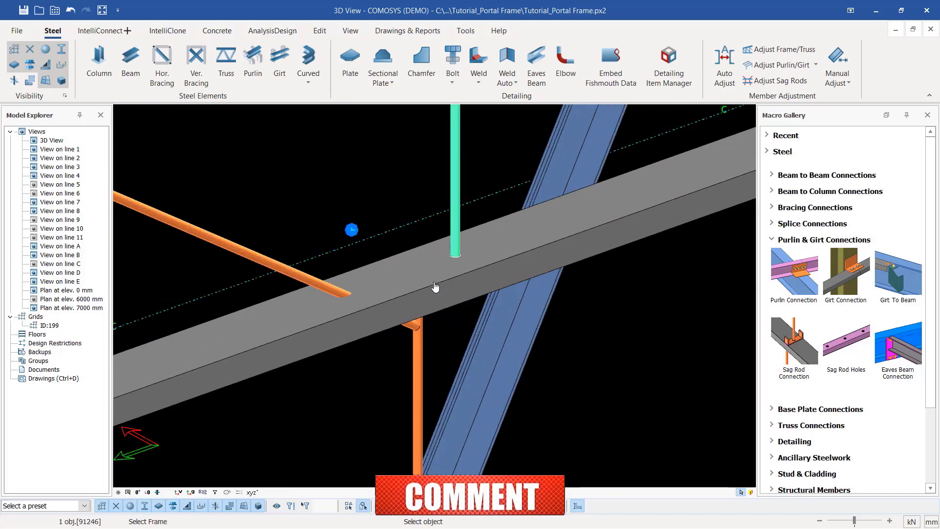
click(418, 361)
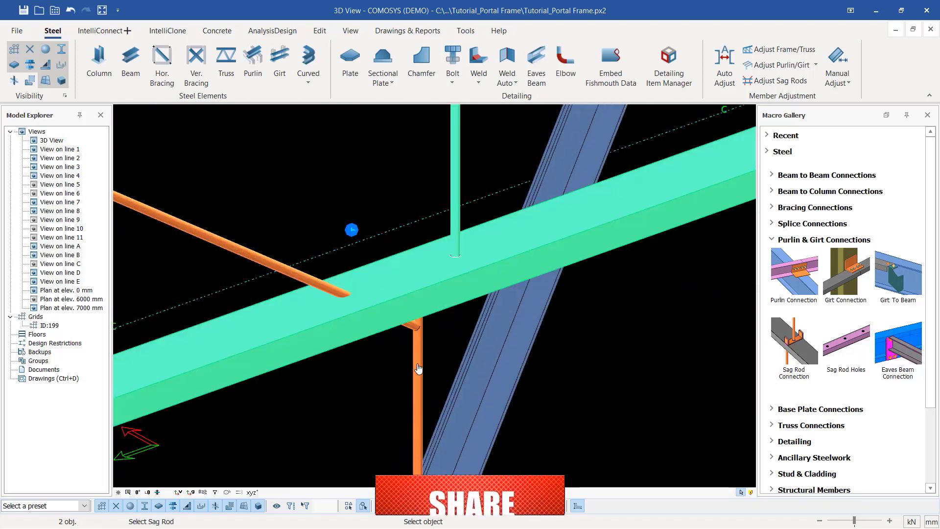
click(418, 365)
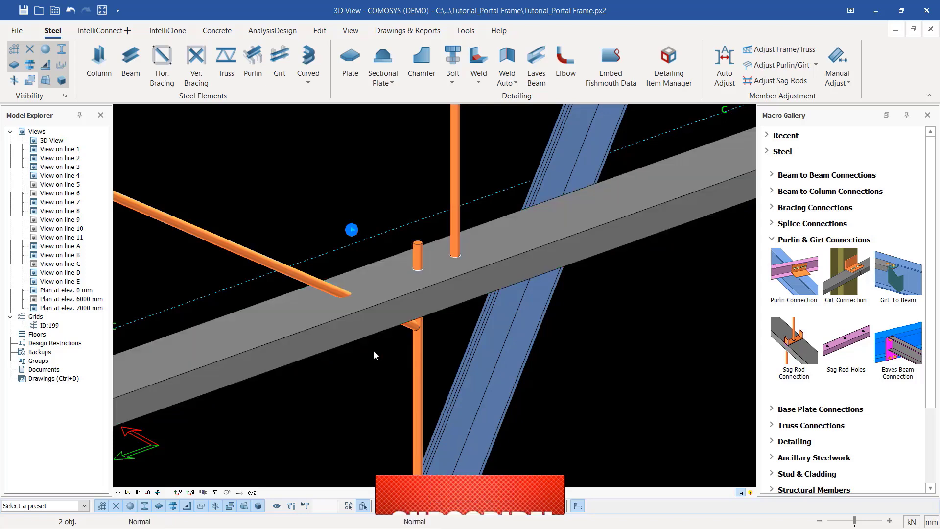
Connect the vertical sag rods above and below the second girt in the row nearer line 9 with the Sag Rod Connection macro.
scroll(374, 351, down, 5)
scroll(576, 249, up, 3)
scroll(582, 243, up, 2)
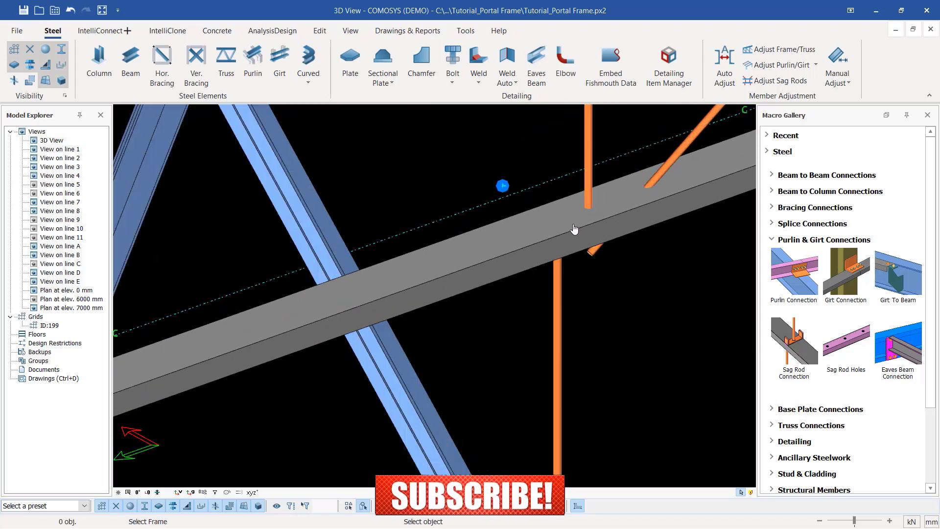
click(590, 185)
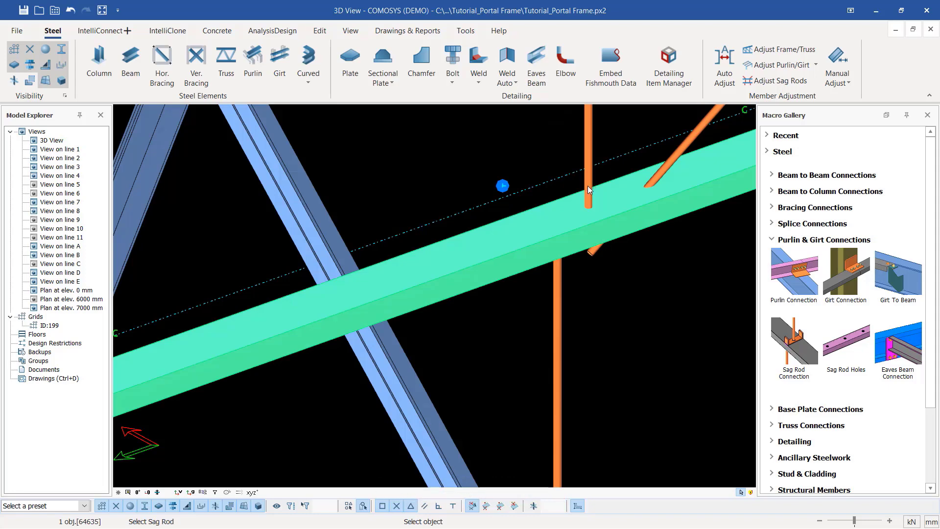
click(588, 186)
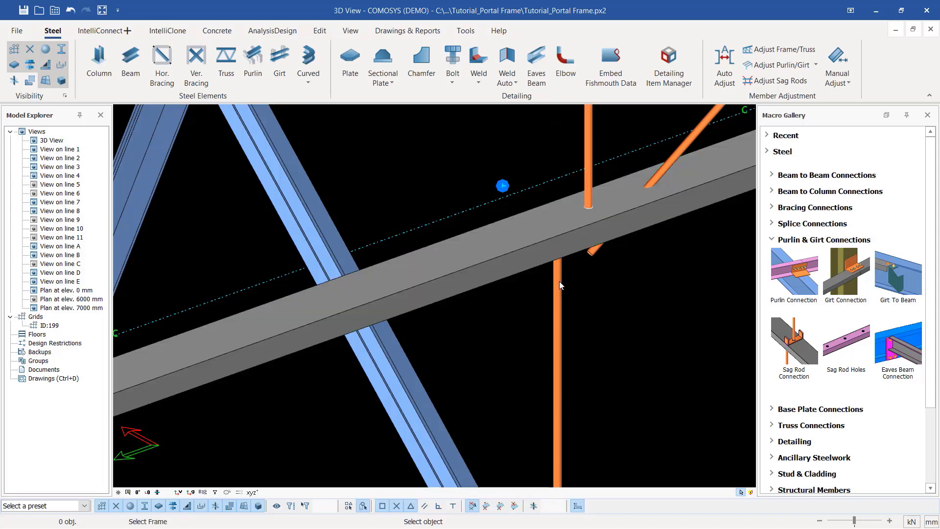
key(Escape)
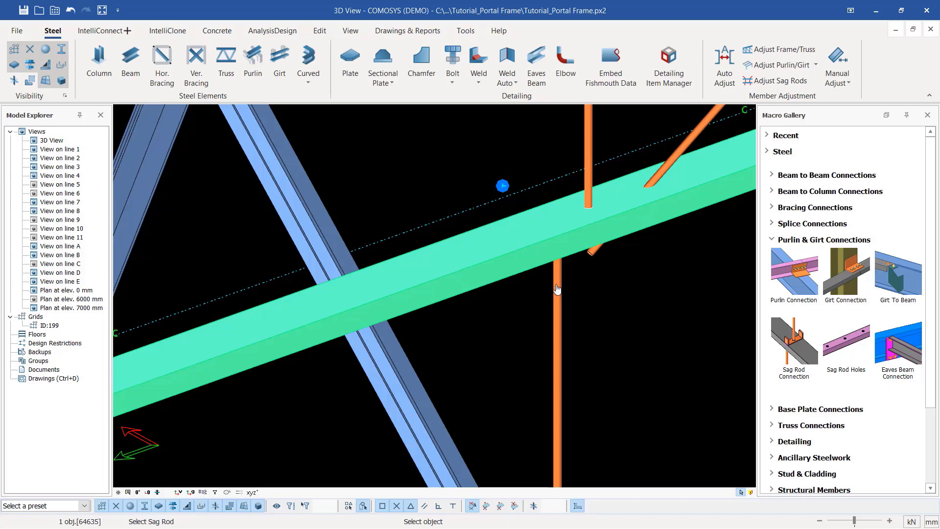
click(556, 286)
Connect the vertical sag rods above and below the third girt from the top near line 10 with the Sag Rod Connection macro.
scroll(539, 193, down, 5)
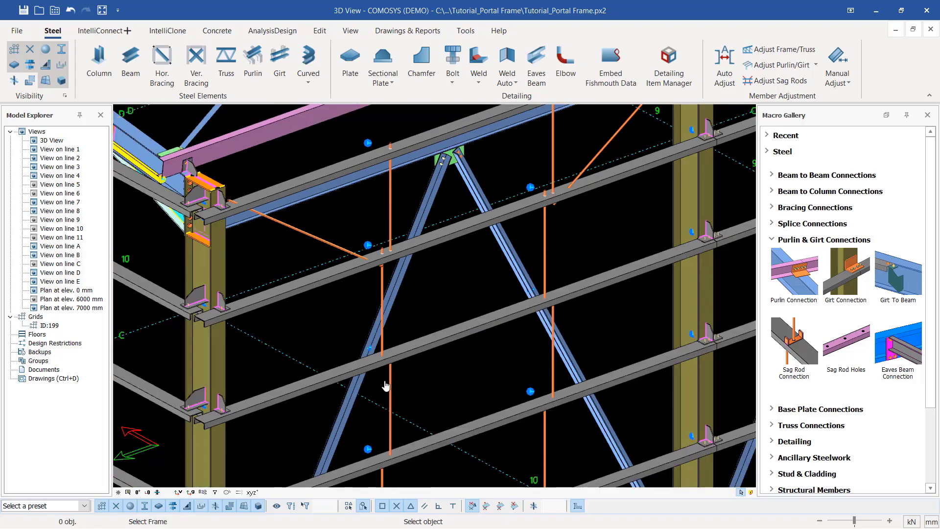
scroll(385, 384, up, 2)
scroll(397, 350, up, 2)
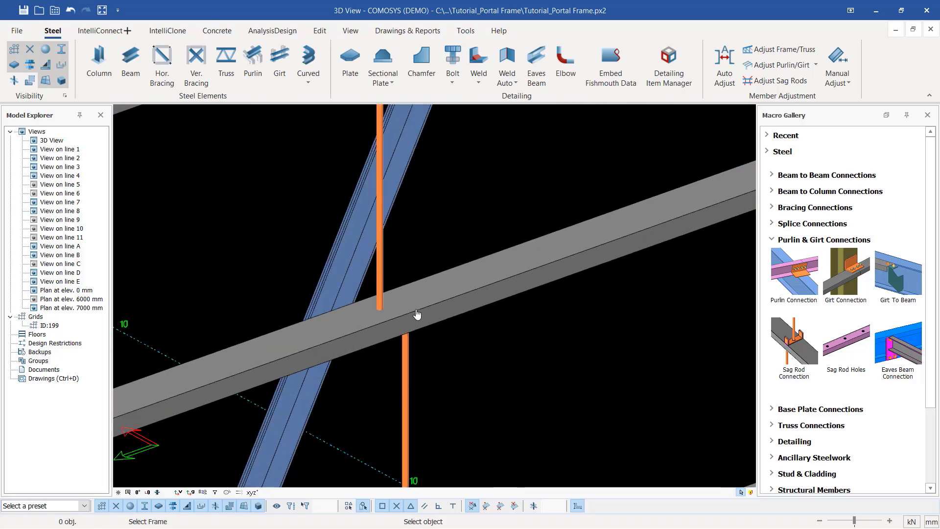
right_click(380, 275)
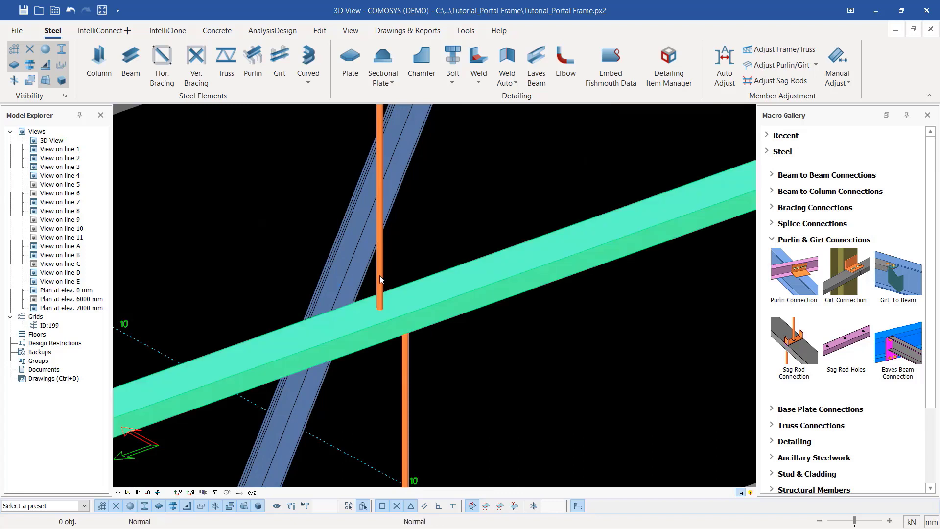
click(431, 301)
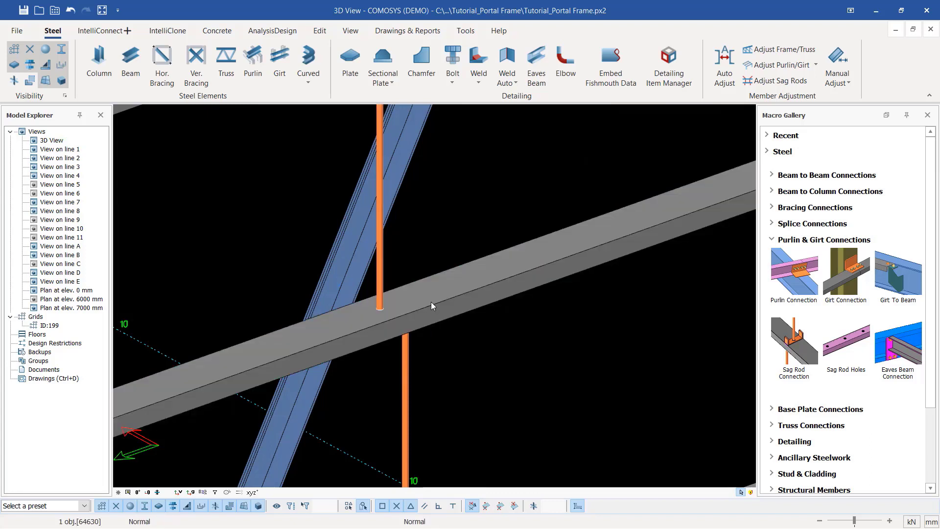
right_click(404, 351)
click(404, 352)
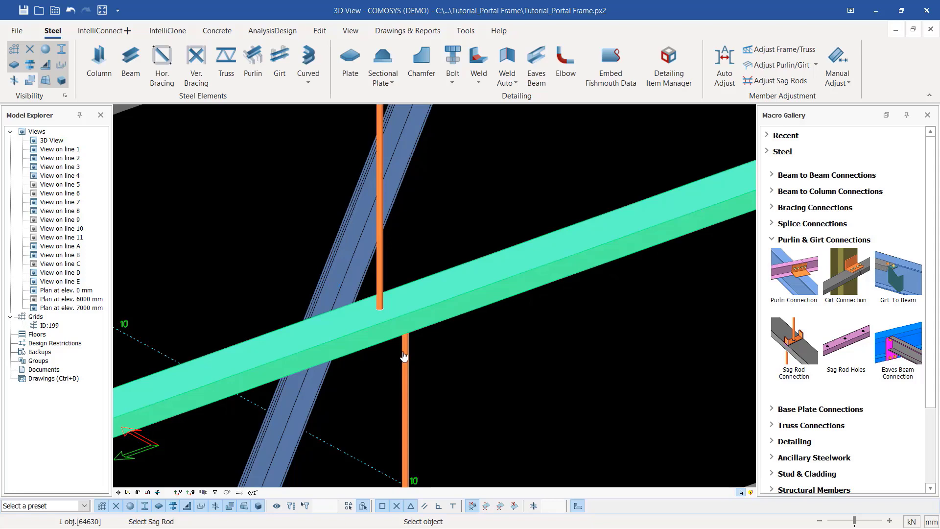
Apply the Sag Rod Connection macro to the third girt and both vertical sag rods meeting it in the row nearer line 9.
scroll(379, 340, down, 4)
scroll(597, 263, up, 5)
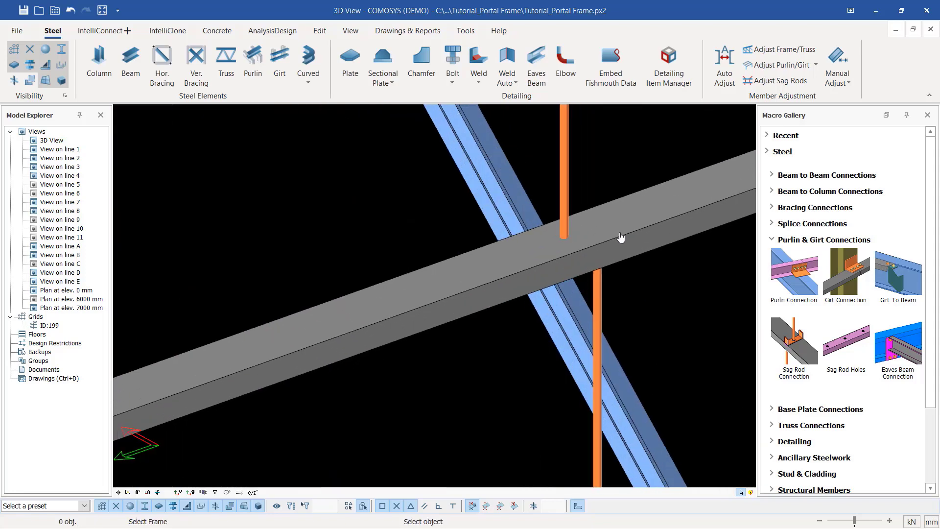
click(563, 201)
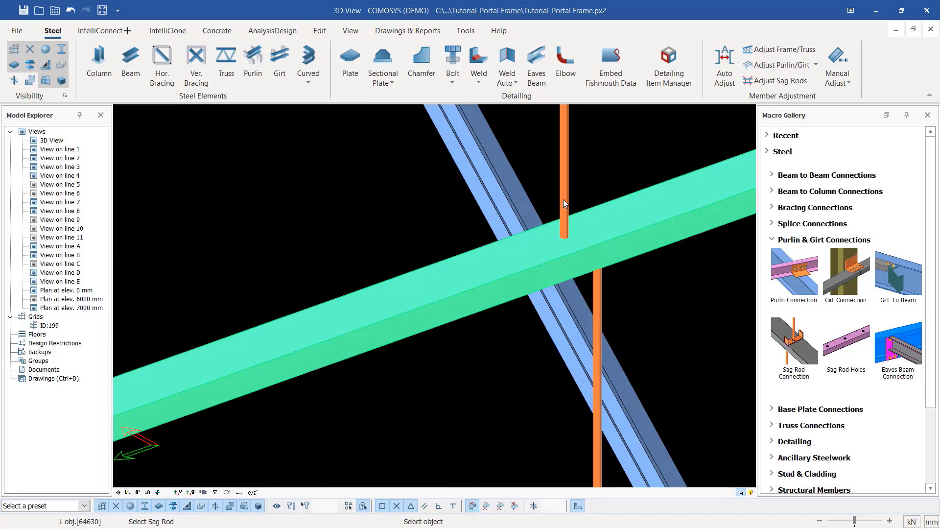
click(563, 200)
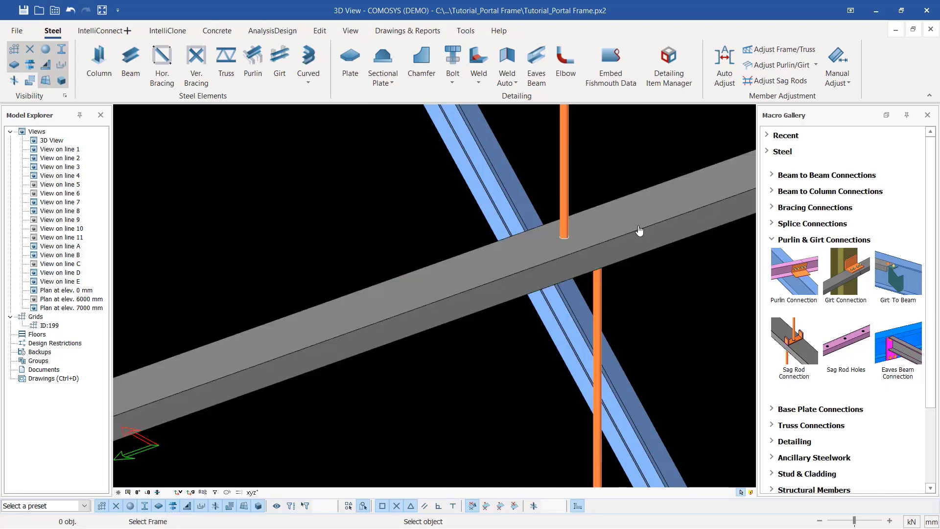
click(602, 284)
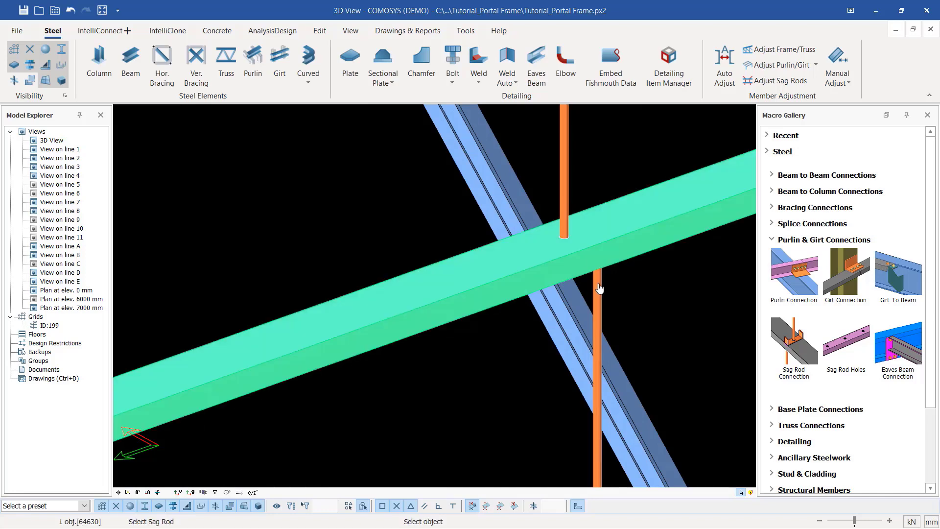
click(598, 263)
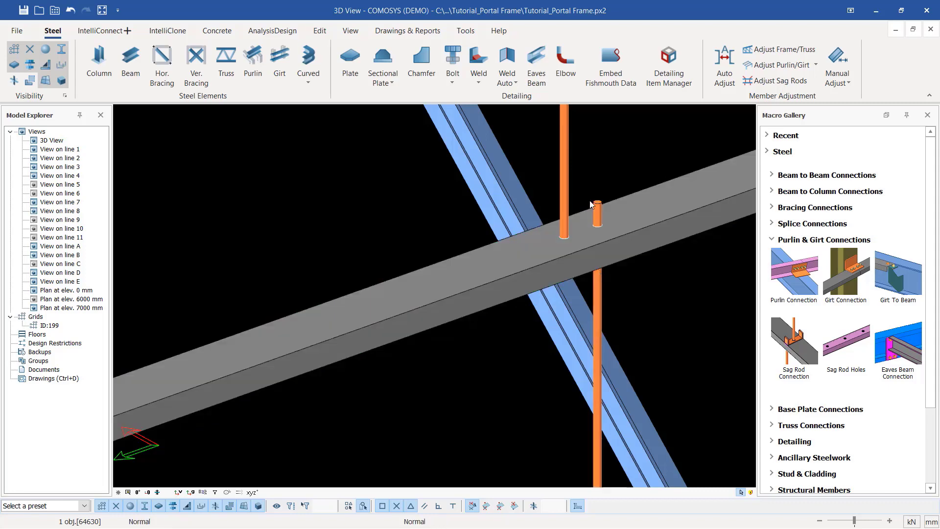
Connect the vertical sag rods above and below the fourth girt from the top near line 10 with the Sag Rod Connection macro.
scroll(588, 225, down, 3)
scroll(399, 375, down, 3)
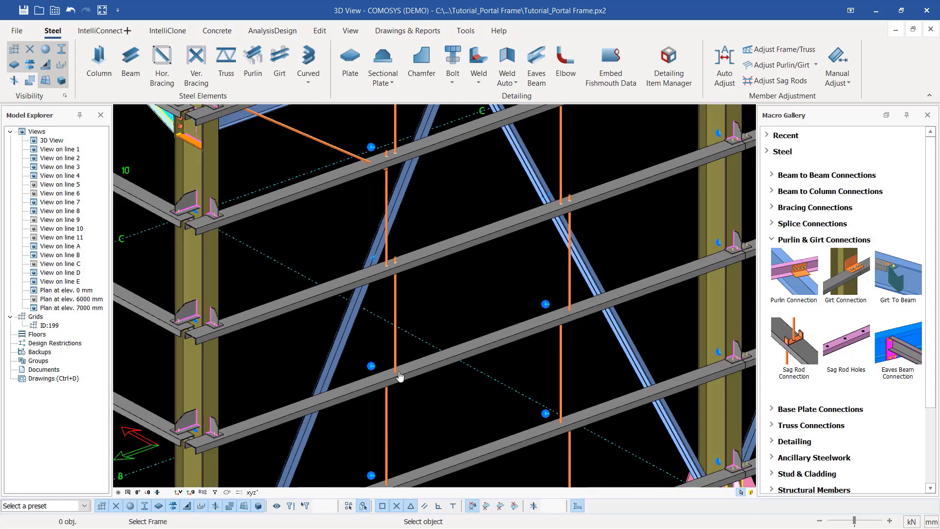
scroll(417, 369, up, 5)
click(418, 364)
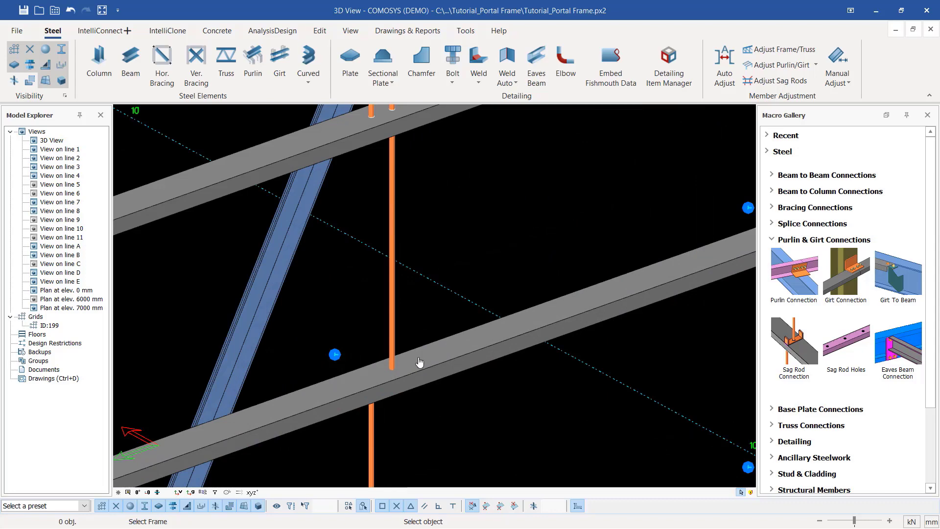
click(393, 339)
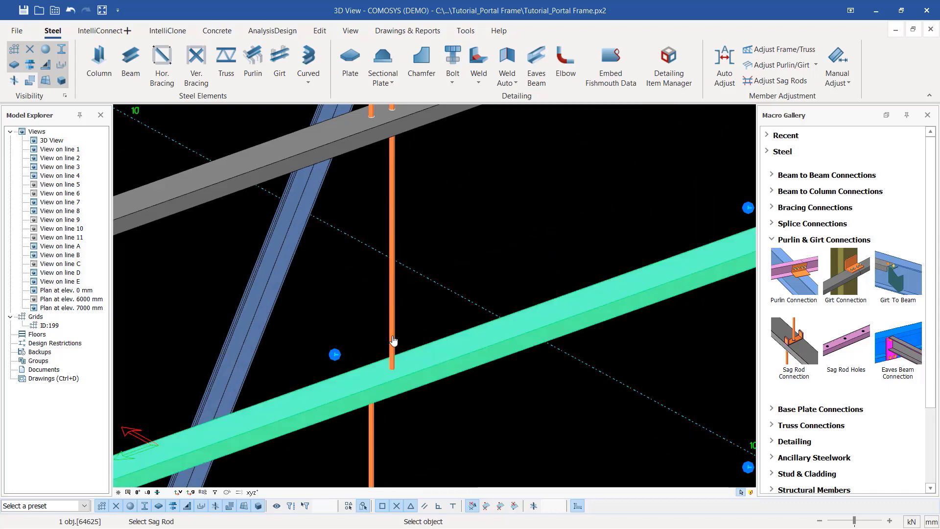
right_click(418, 306)
scroll(421, 301, down, 3)
scroll(412, 338, up, 5)
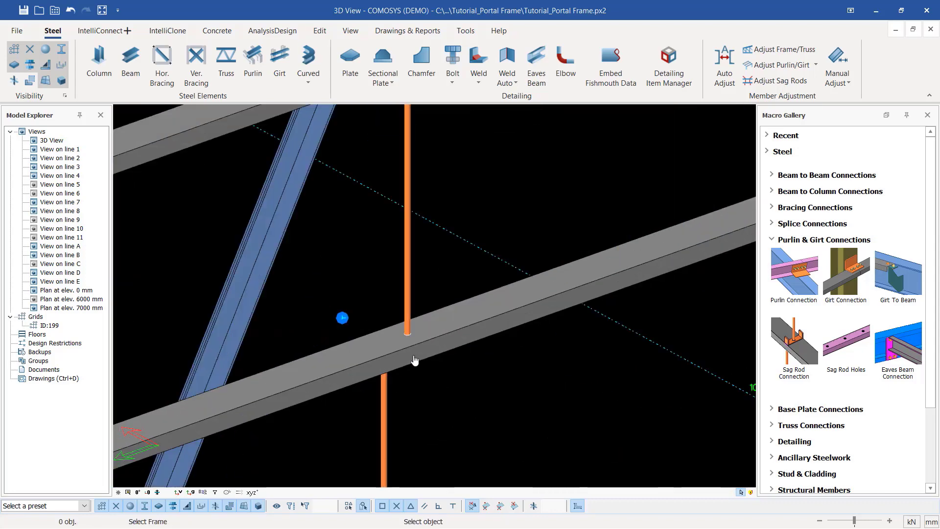
click(412, 343)
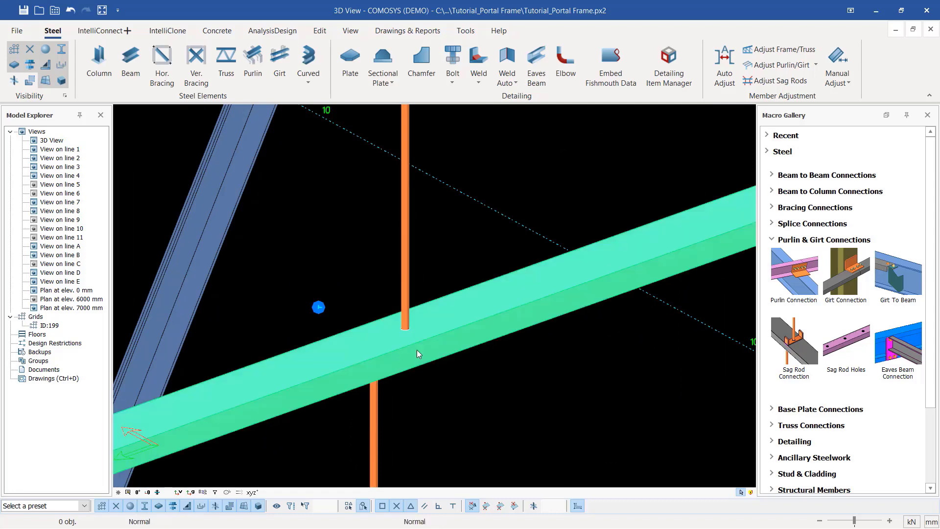
click(373, 412)
Apply the Sag Rod Connection macro to the fourth girt and both vertical sag rods meeting it in the row nearer line 9.
scroll(370, 342, down, 5)
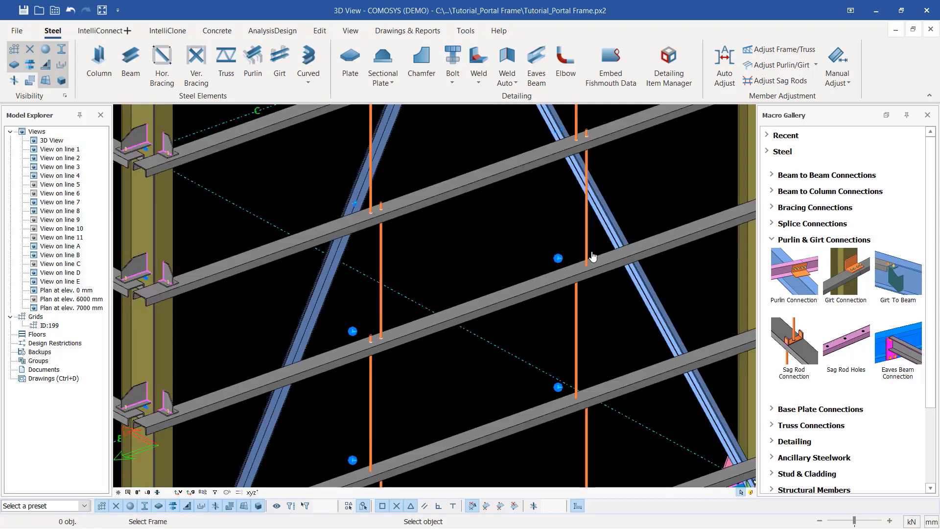
scroll(595, 259, up, 5)
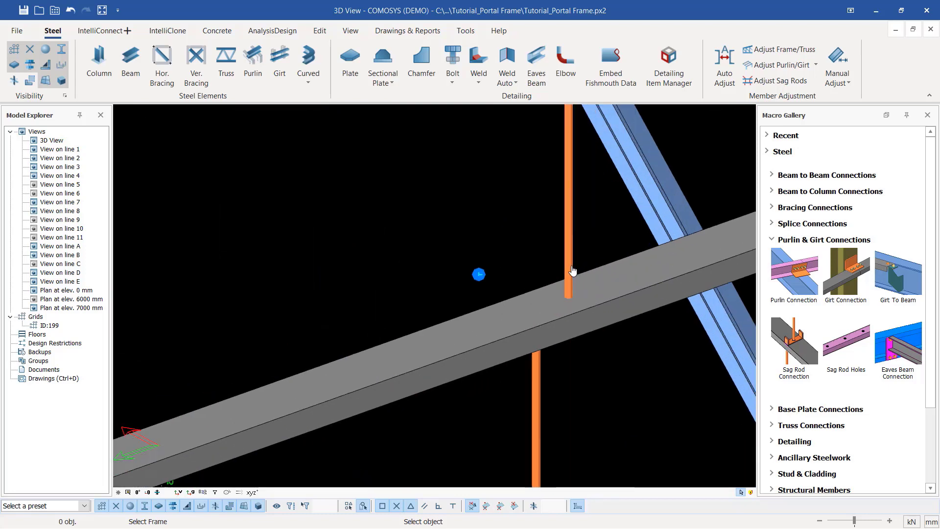
click(572, 269)
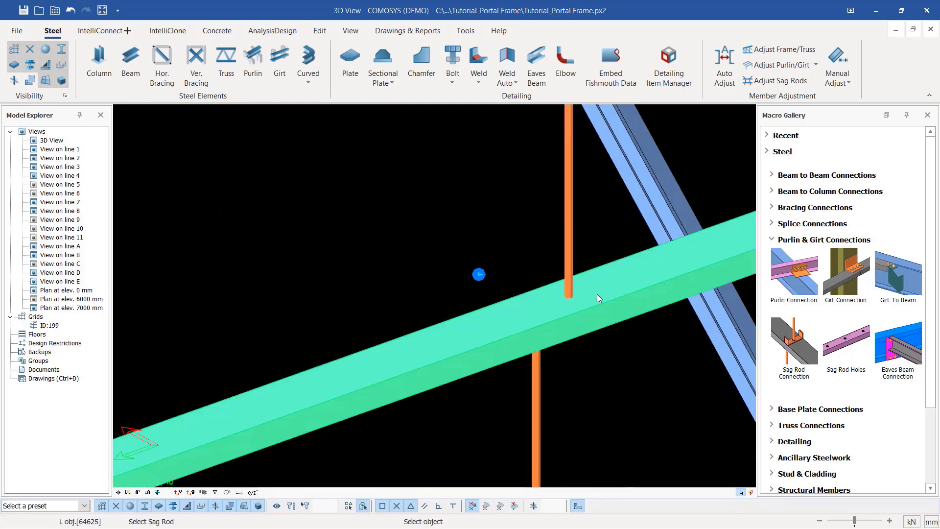
key(Escape)
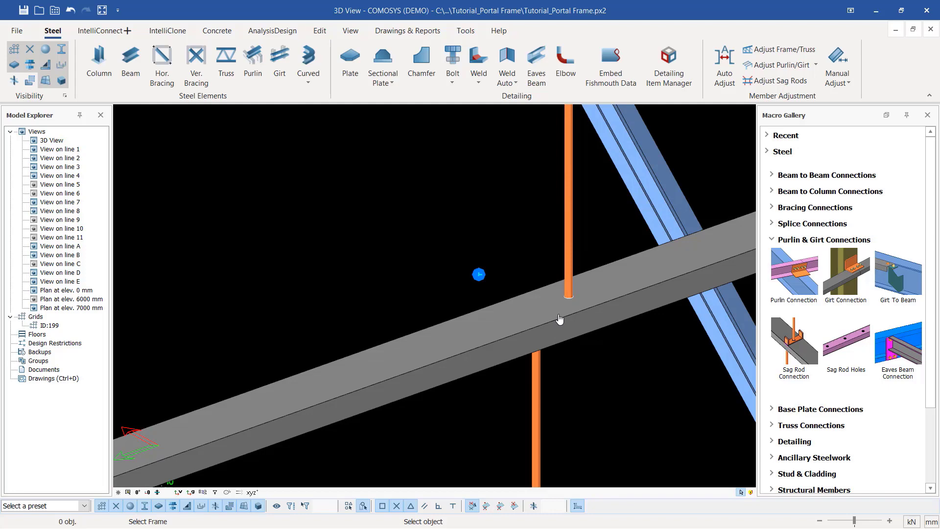
click(536, 371)
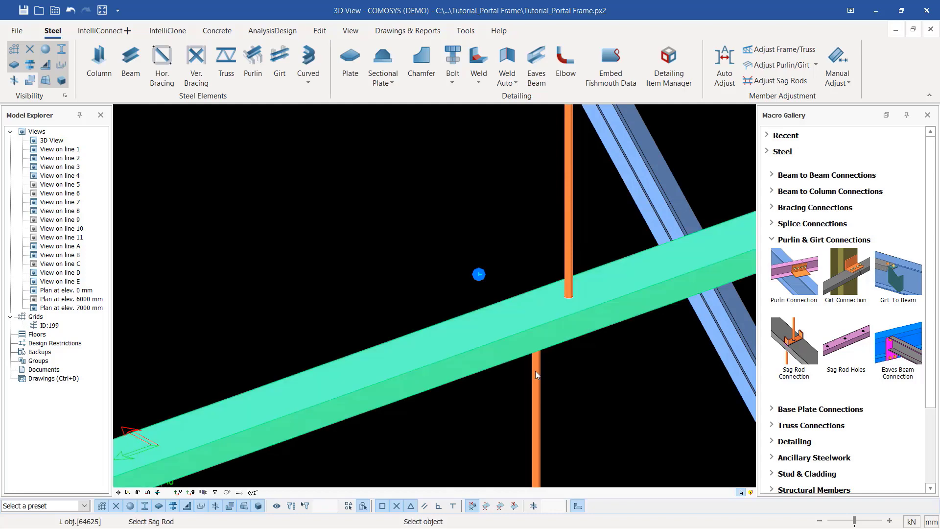
key(Escape)
Connect the vertical sag rods above and below the fifth girt from the top in the row nearer line 11 with the Sag Rod Connection macro.
scroll(495, 224, down, 5)
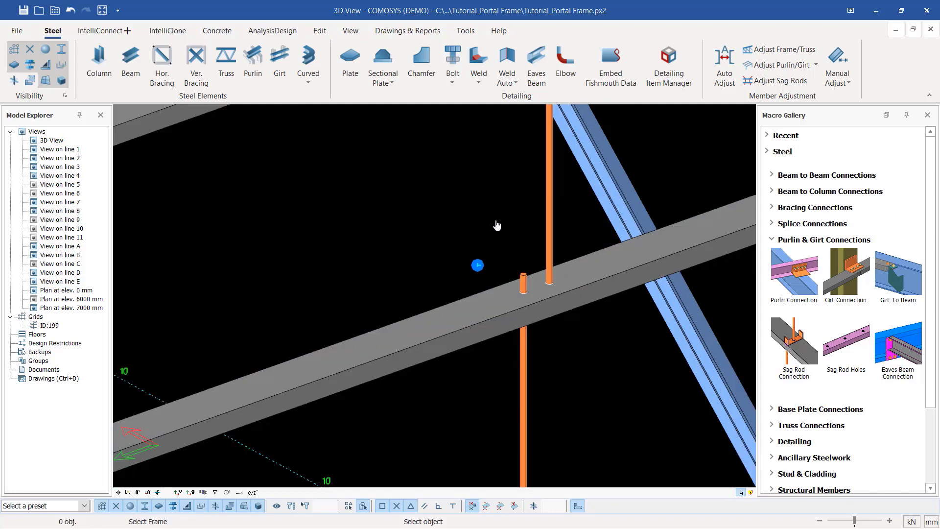
scroll(431, 360, up, 6)
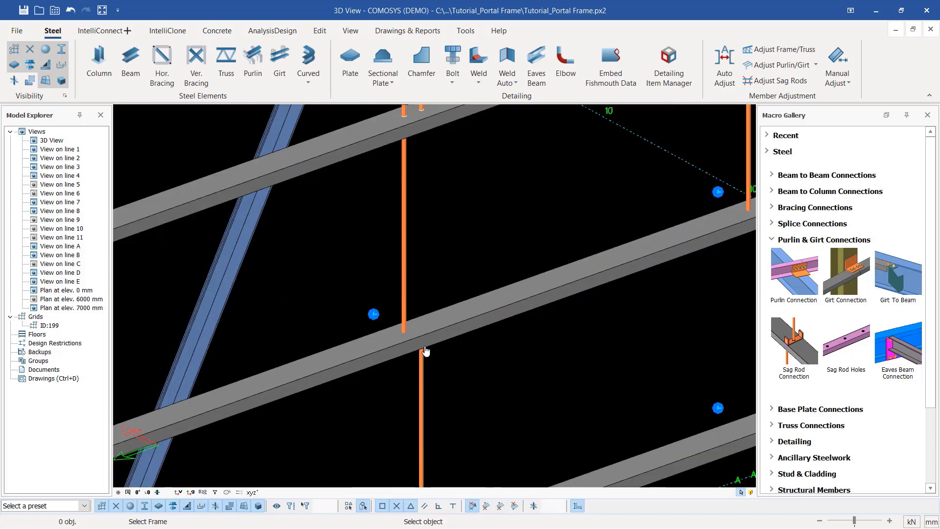
scroll(440, 363, up, 2)
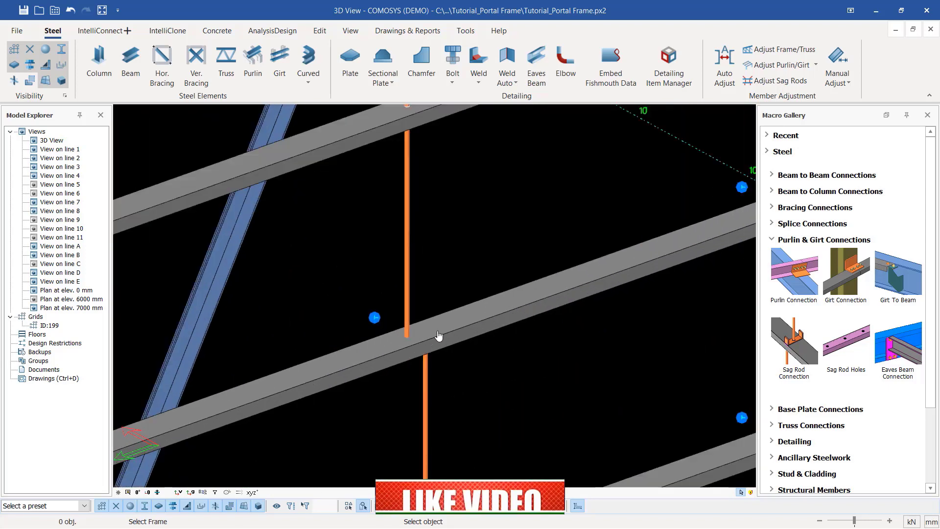
click(413, 306)
scroll(409, 309, up, 2)
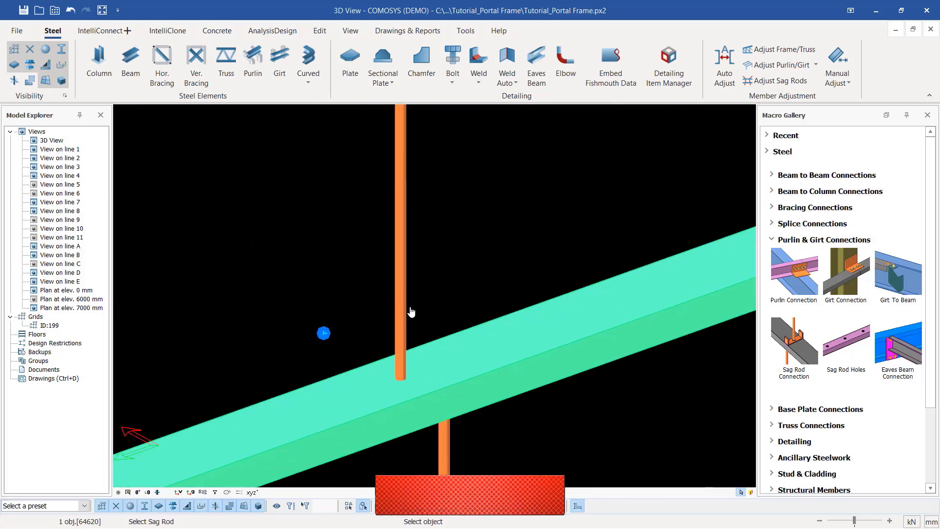
click(405, 312)
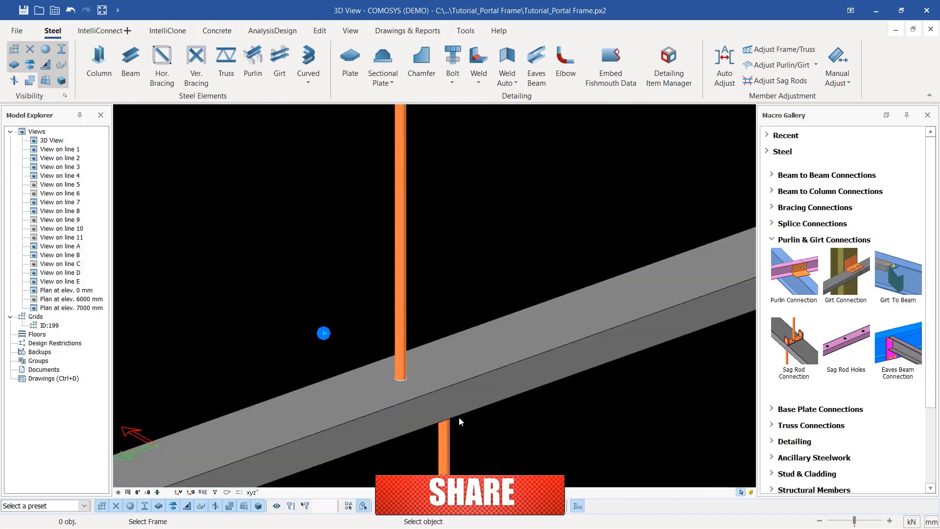
click(451, 433)
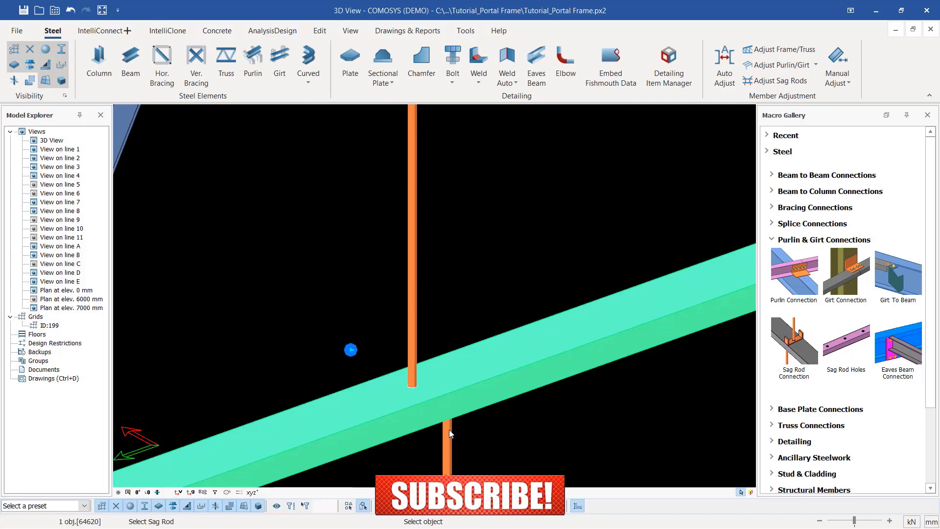
click(447, 426)
scroll(447, 425, down, 4)
Apply the Sag Rod Connection macro to the fifth girt and both vertical sag rods meeting it in the row nearer line 10.
scroll(627, 317, up, 5)
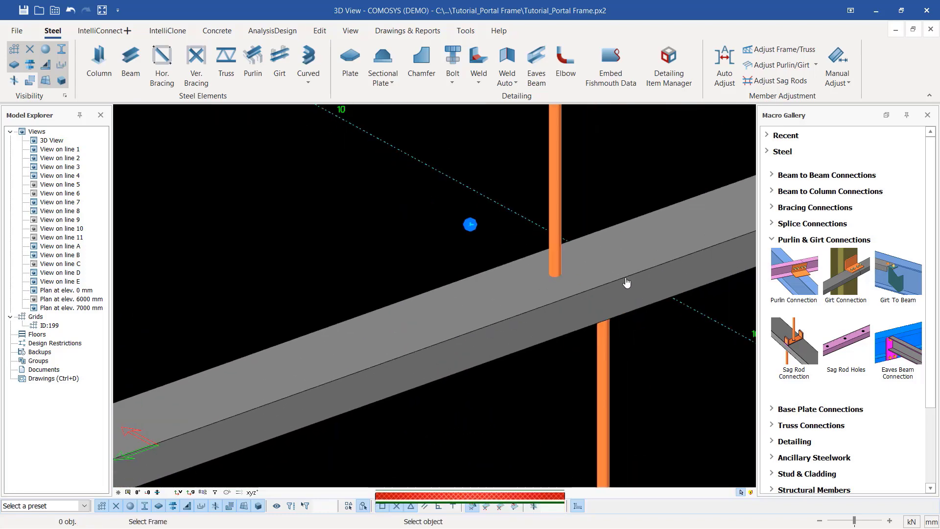
click(554, 250)
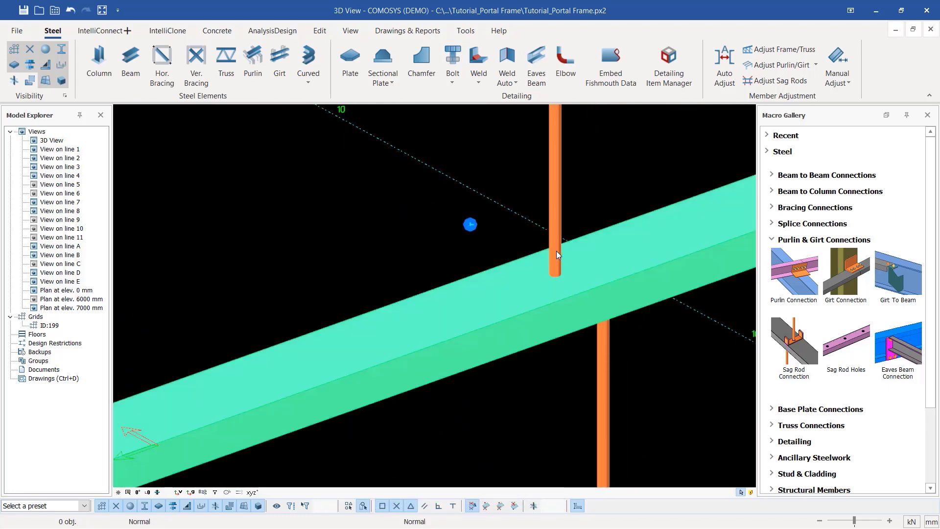
click(625, 287)
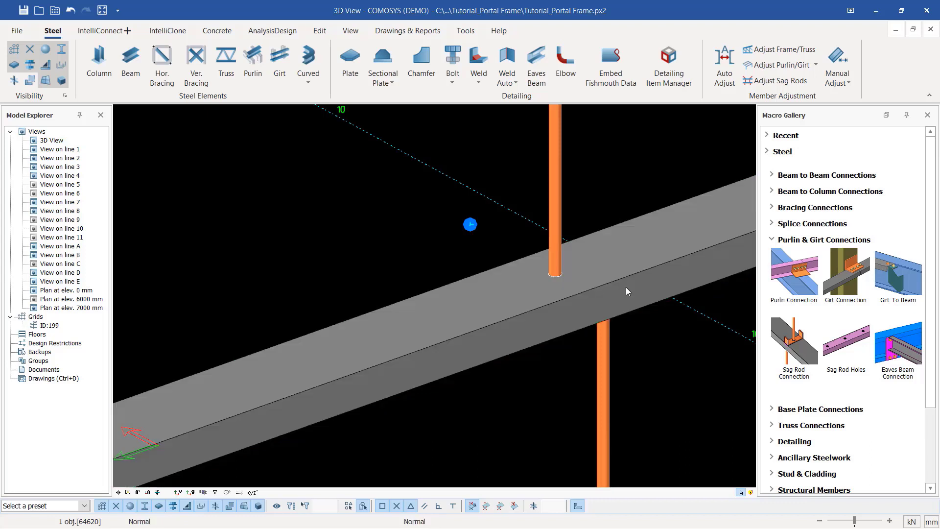
click(605, 344)
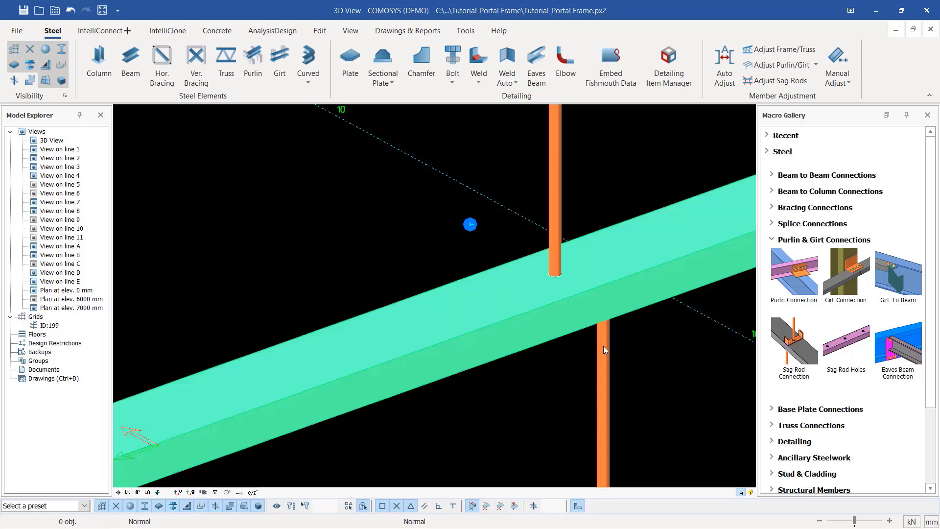
click(603, 353)
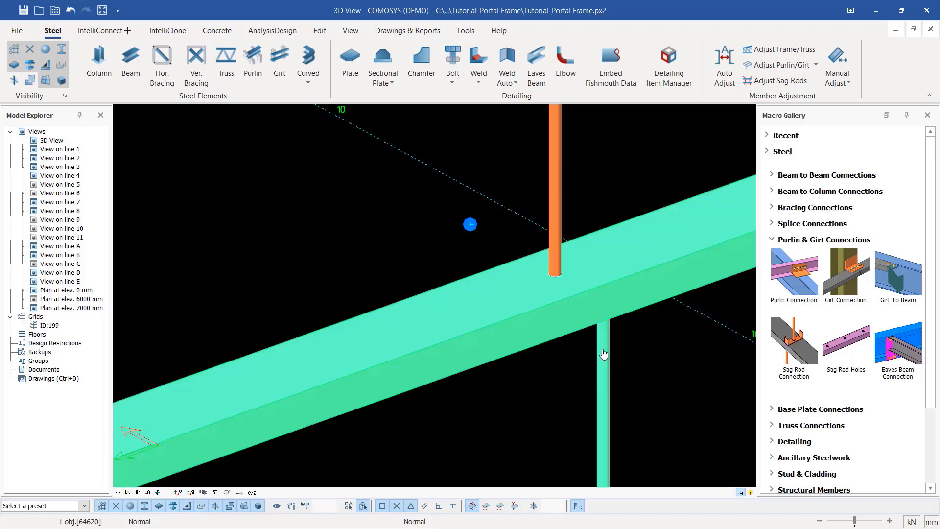
Connect the lowest vertical sag rod in the row nearer line 11 to the bottom girt with the Sag Rod Connection macro.
scroll(594, 281, down, 5)
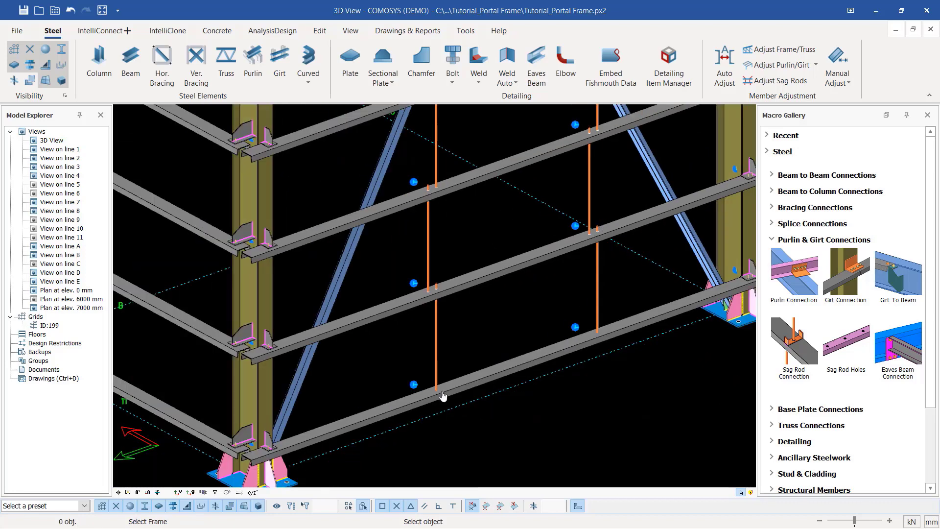
scroll(442, 394, up, 5)
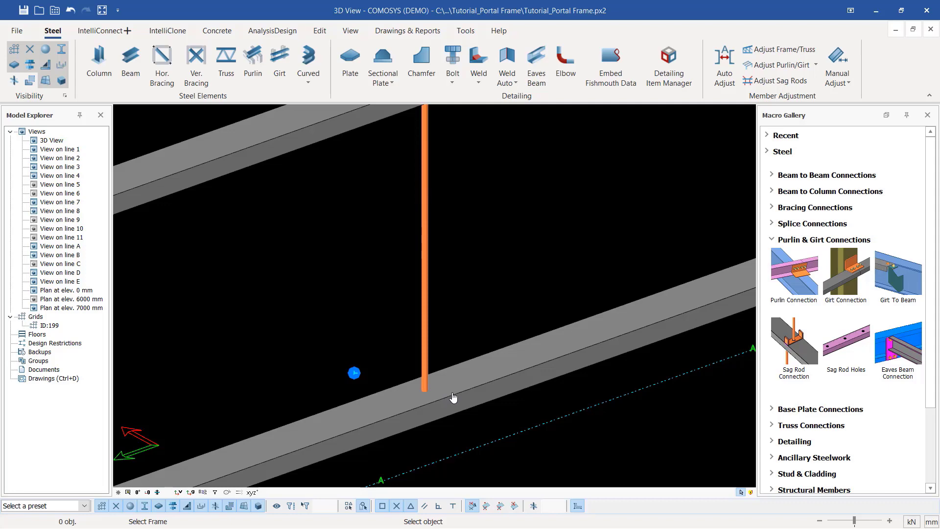
click(436, 374)
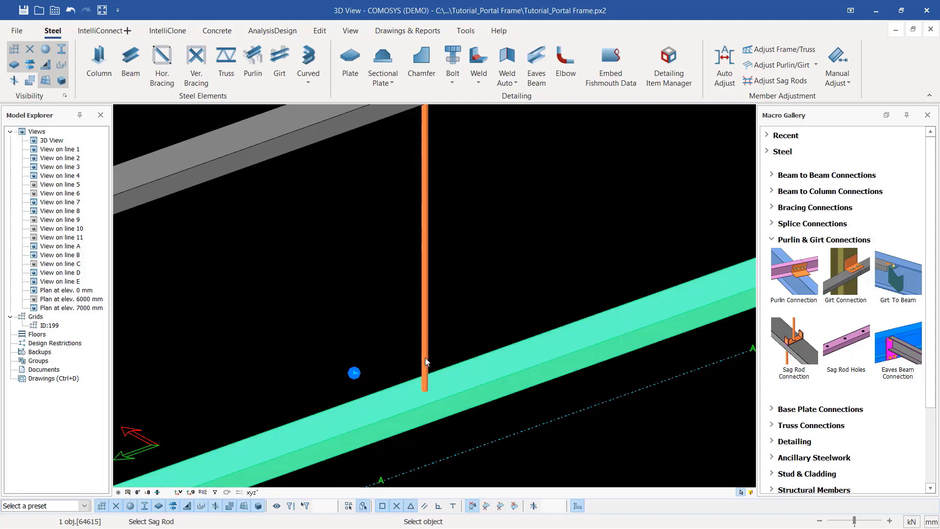
click(428, 357)
Apply the Sag Rod Connection macro to the bottom girt and the vertical sag rod above it in the row nearer line 10.
scroll(355, 388, down, 3)
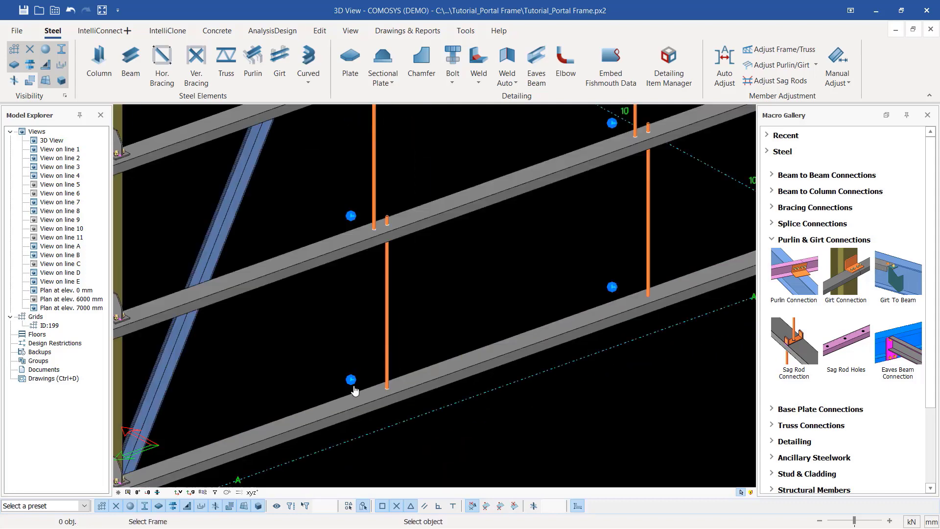
scroll(661, 285, up, 3)
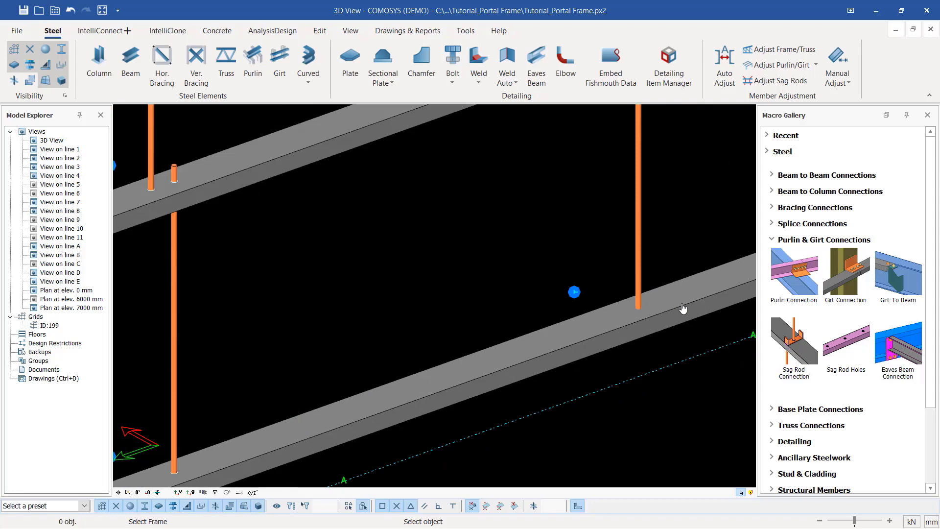
click(640, 254)
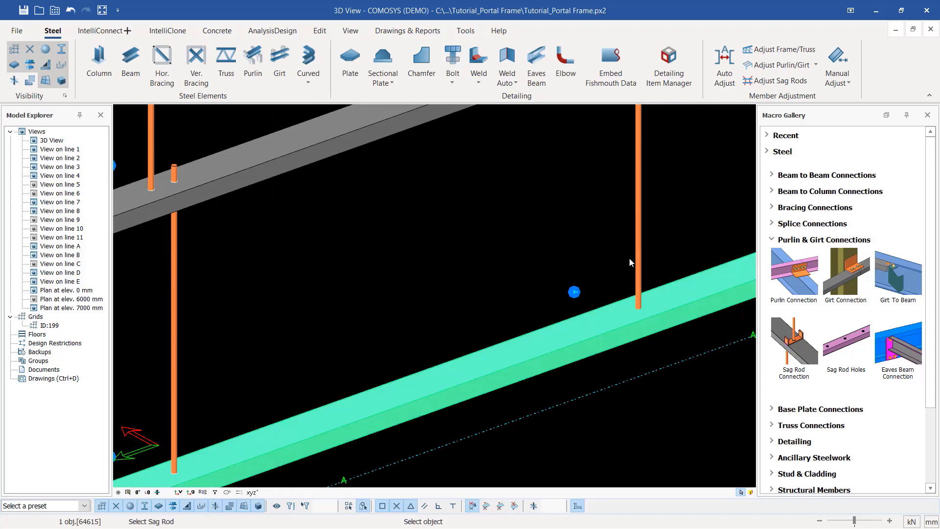
key(Escape)
Start a new Sag Rod Connection with the sag rod type set to Hole On Additional Plates.
scroll(563, 367, down, 5)
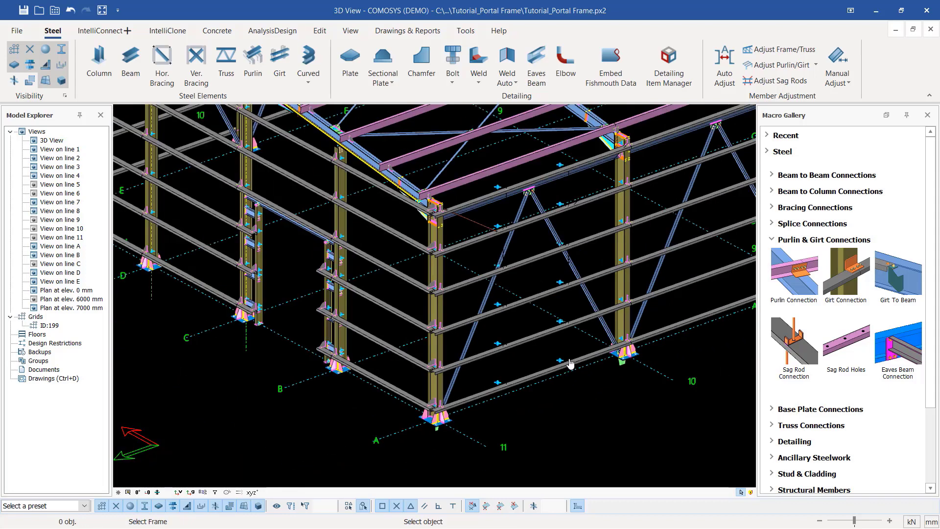
scroll(570, 363, up, 8)
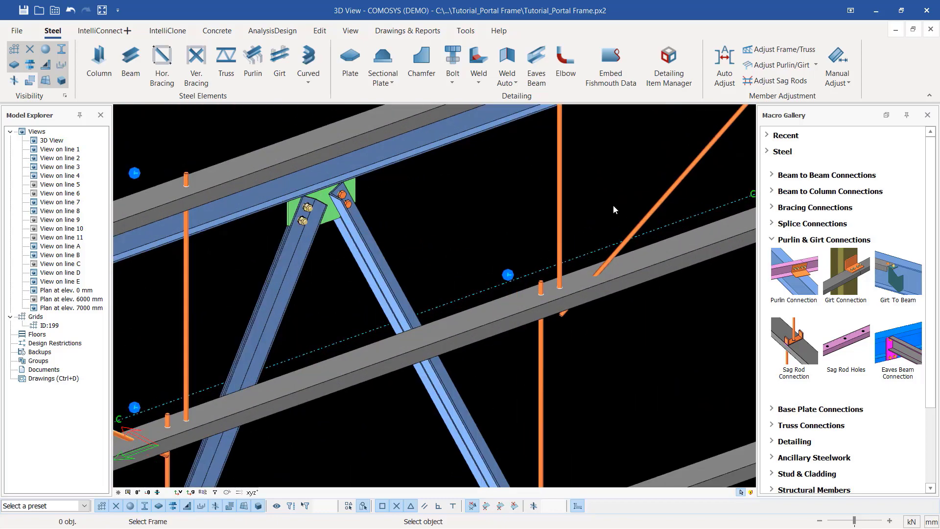
mouse_move(772, 349)
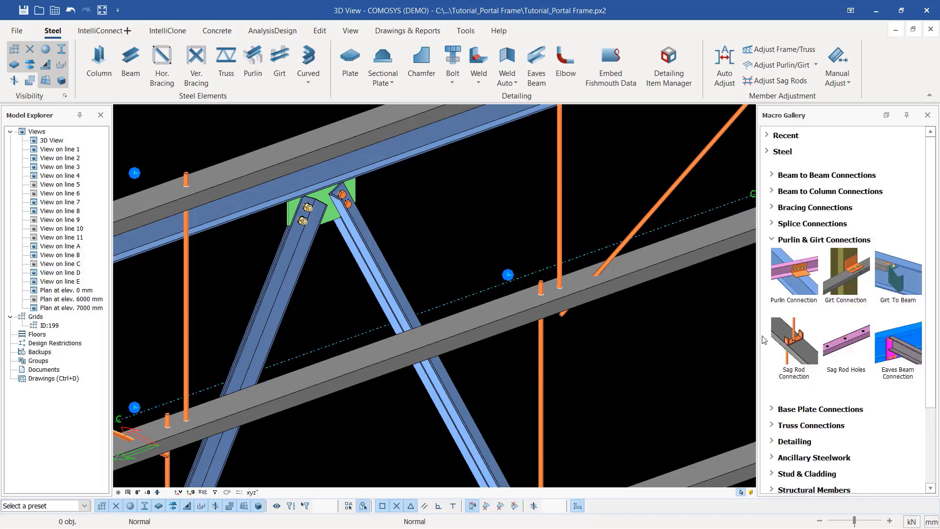
double_click(803, 342)
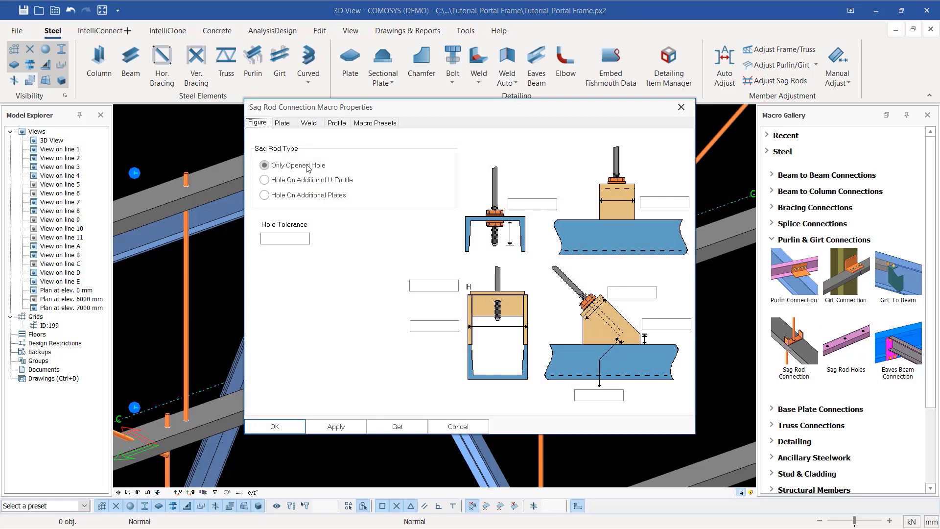
drag(393, 113, 544, 126)
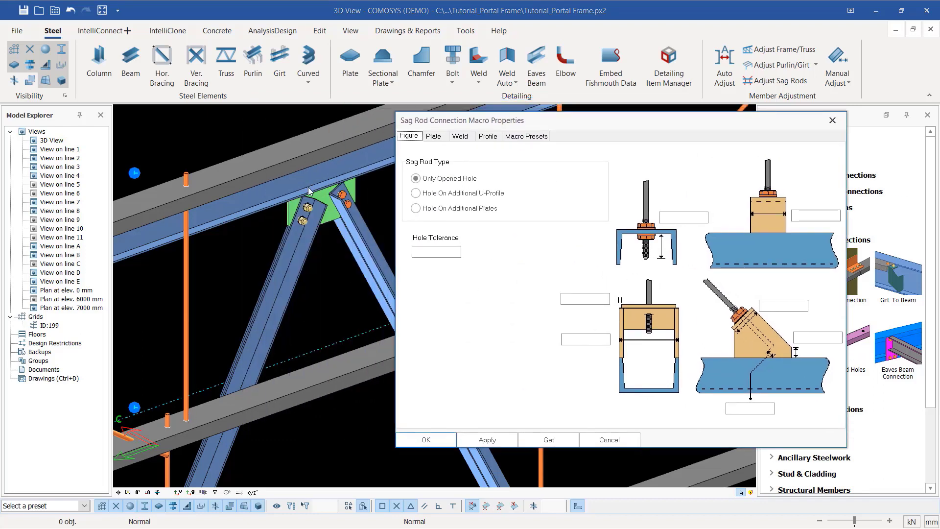
click(434, 209)
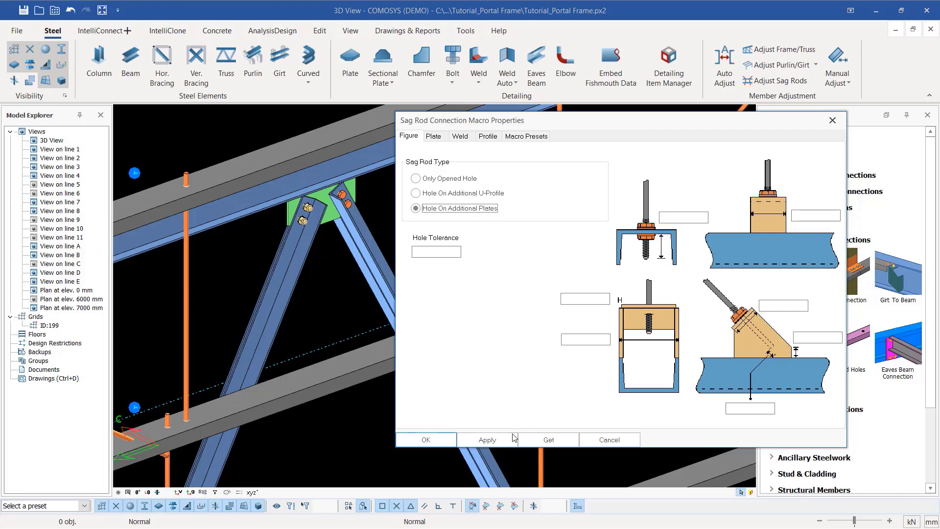
click(427, 439)
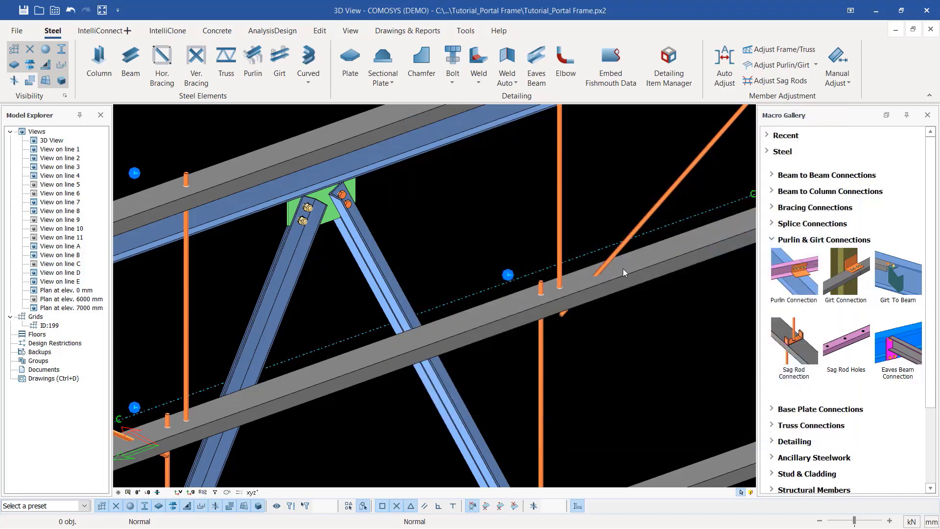
Connect the lower end of the diagonal sag rod nearer line 10 to the second girt from the top using additional plates.
scroll(622, 269, up, 2)
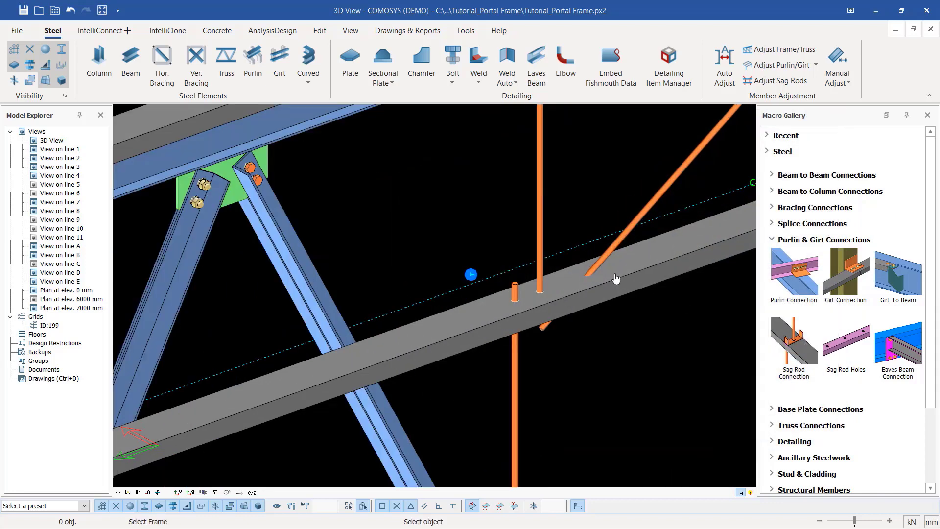
click(610, 257)
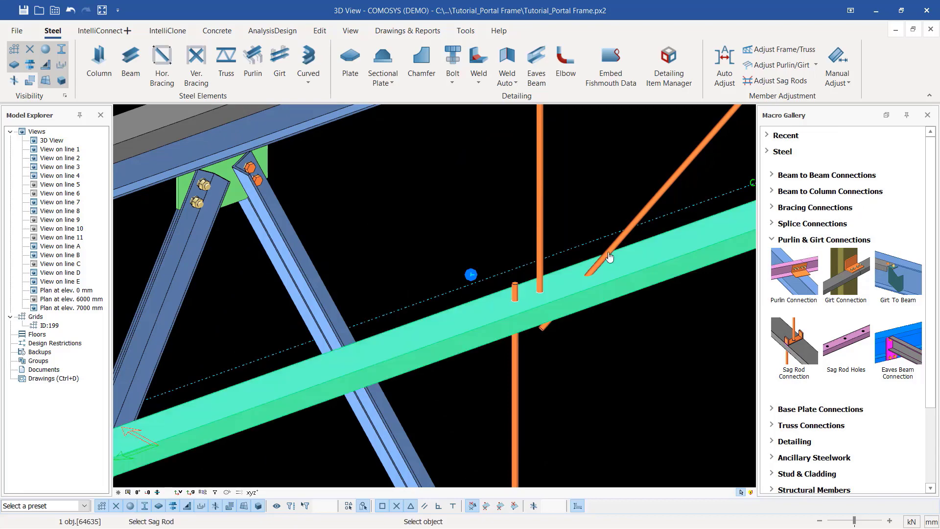
click(607, 252)
scroll(473, 333, down, 3)
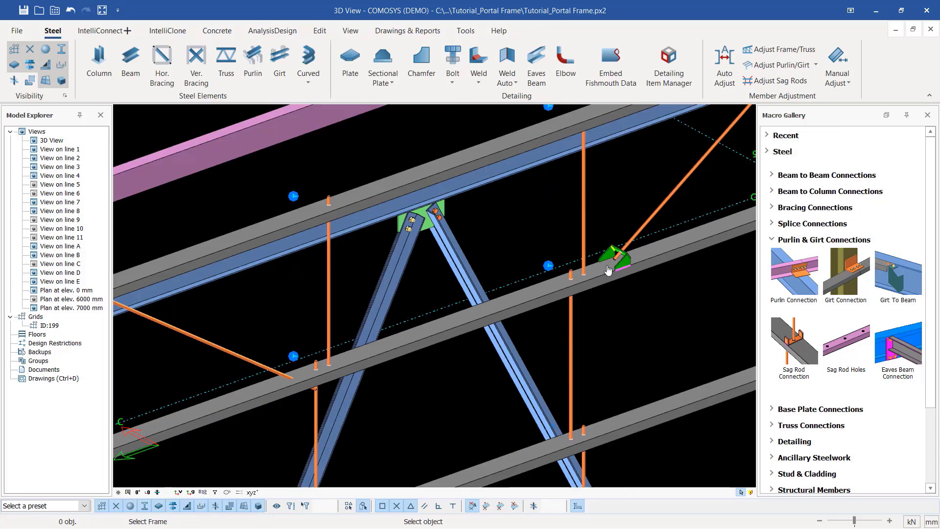
Connect the upper end of the same diagonal sag rod to the top girt beside the line 10 column with additional plates.
scroll(473, 332, down, 1)
scroll(624, 189, up, 5)
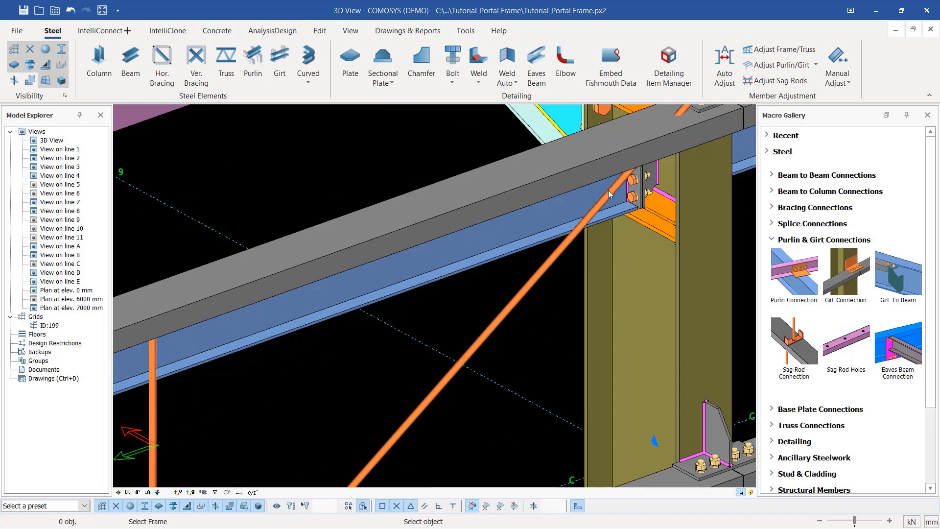
key(Escape)
click(606, 202)
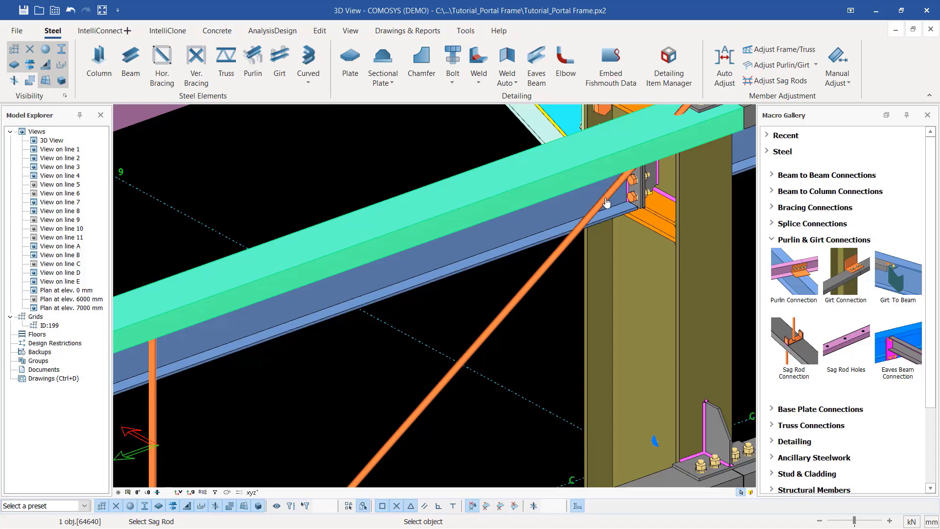
click(606, 202)
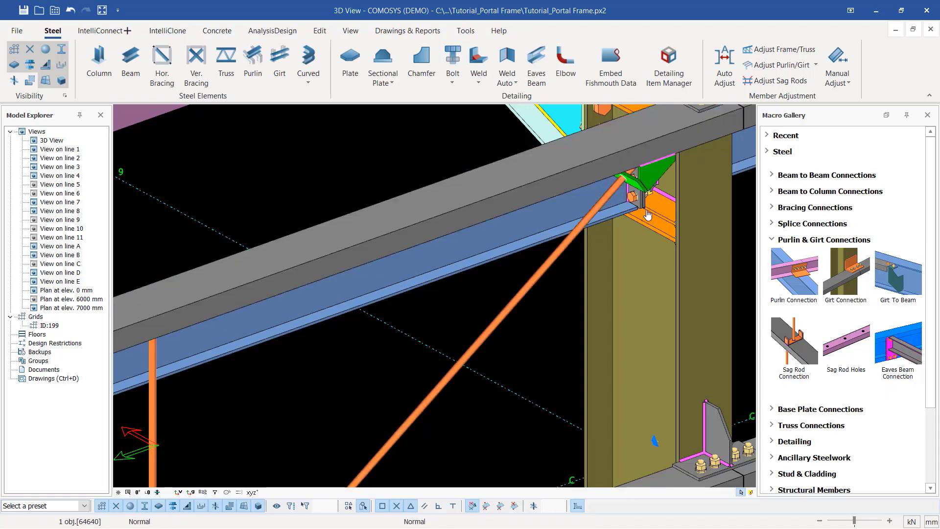
Connect the lower end of the diagonal sag rod nearer line 11 to the second girt from the top with additional plates.
scroll(663, 194, down, 4)
scroll(412, 409, up, 5)
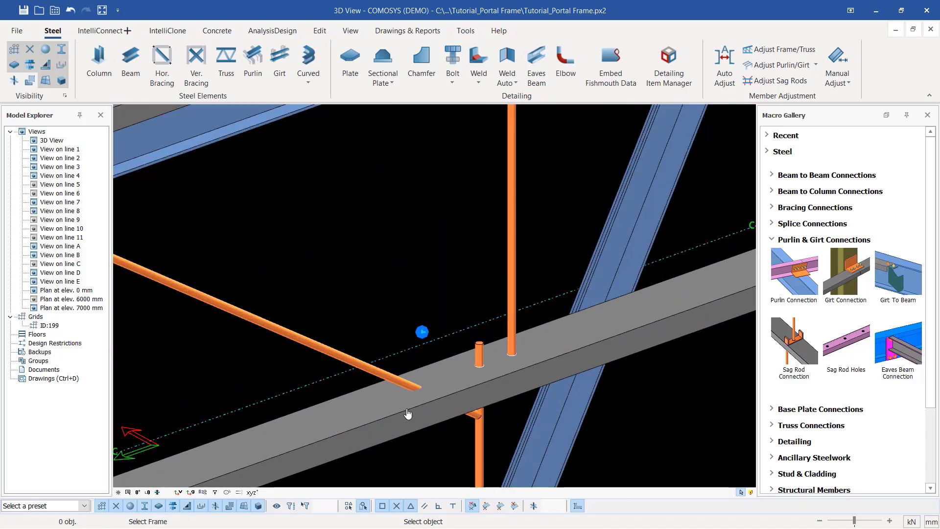
click(395, 375)
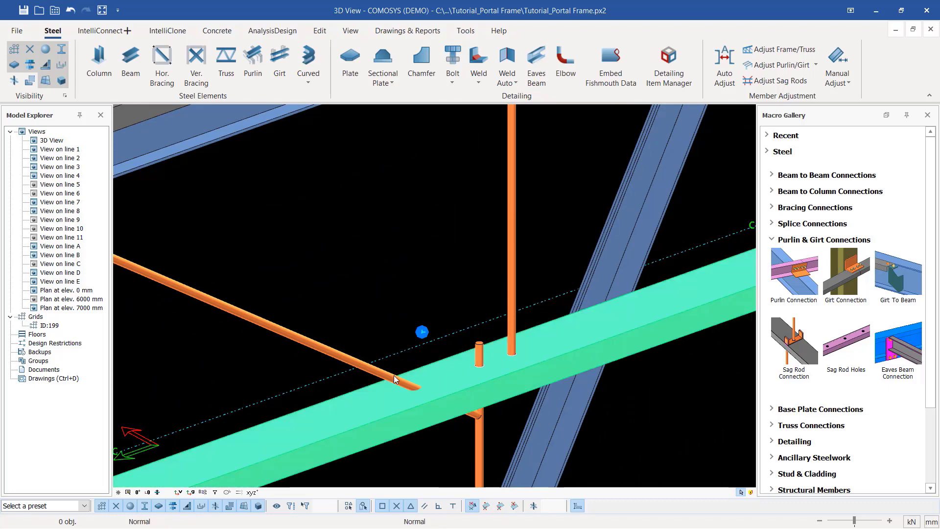
click(393, 380)
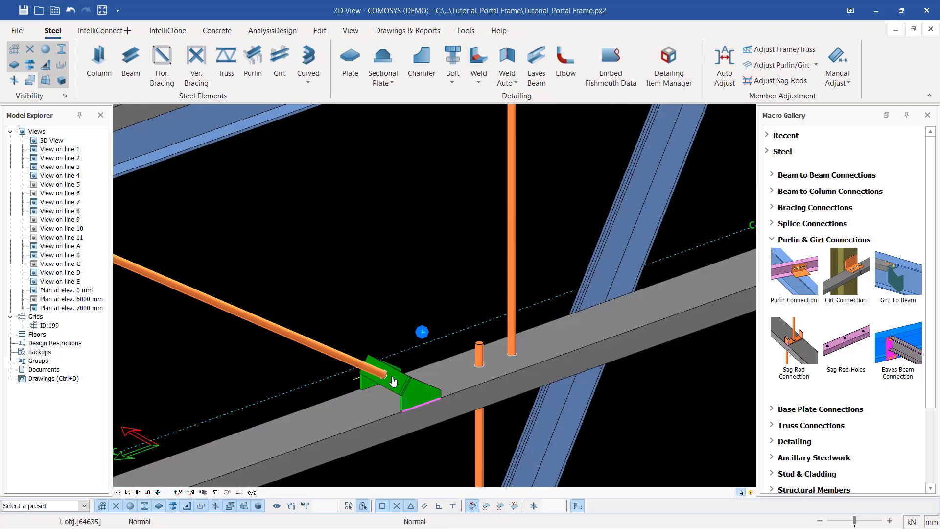
Connect the upper end of the diagonal sag rod nearer line 11 to the top girt with additional plates.
scroll(393, 381, down, 3)
scroll(374, 297, up, 5)
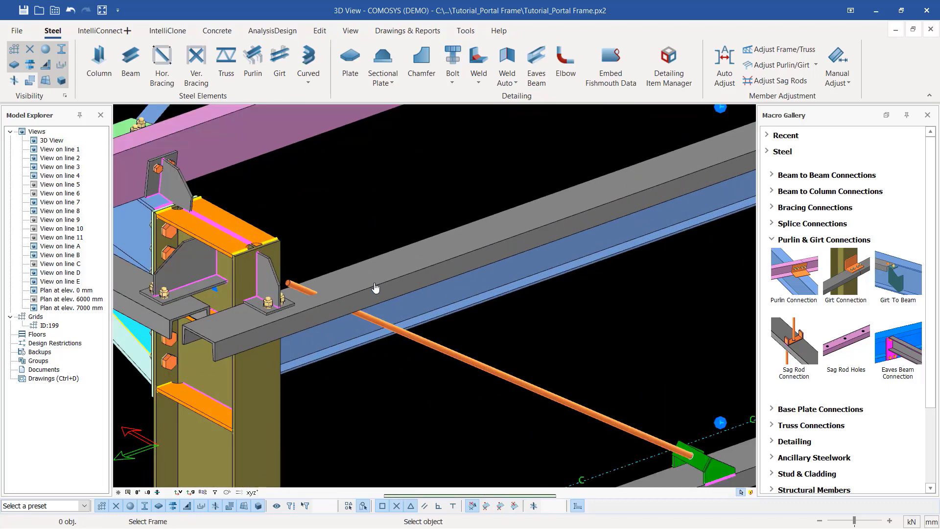
key(Escape)
click(417, 341)
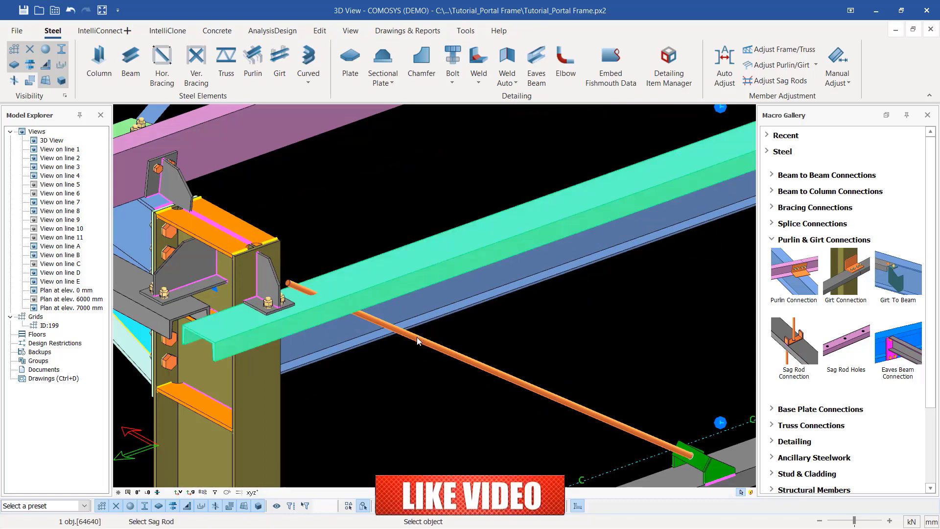
click(417, 341)
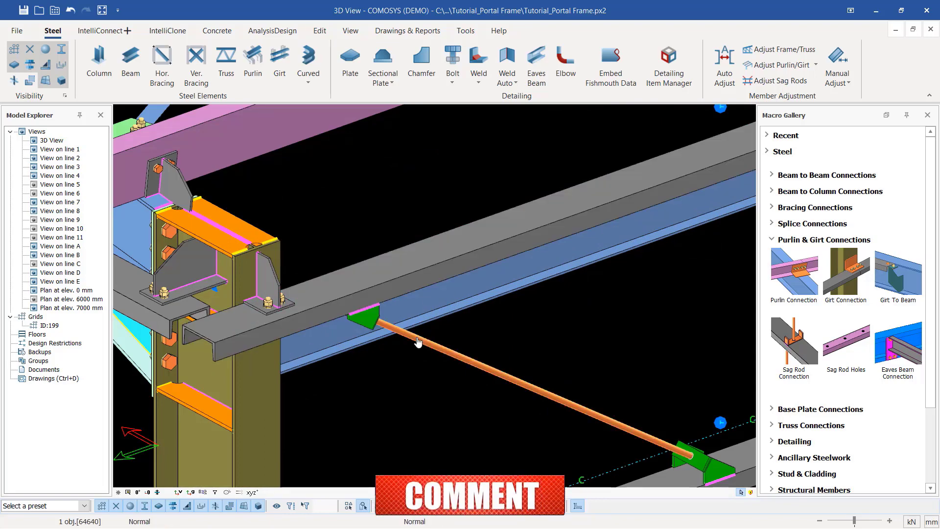
Examine the vertical and diagonal sag rod connections along the wall girts between lines 10 and 11.
scroll(384, 323, down, 9)
scroll(543, 395, up, 3)
scroll(545, 395, up, 3)
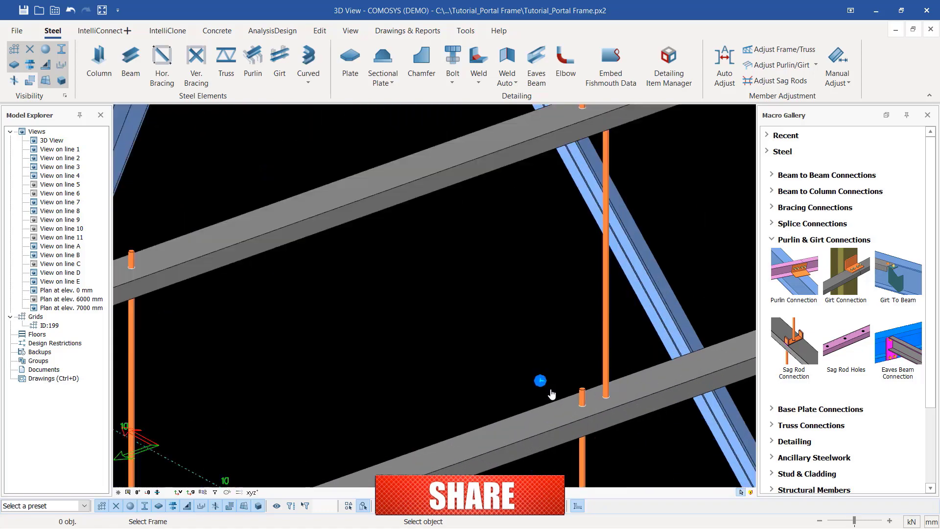
scroll(521, 266, down, 5)
scroll(502, 285, up, 2)
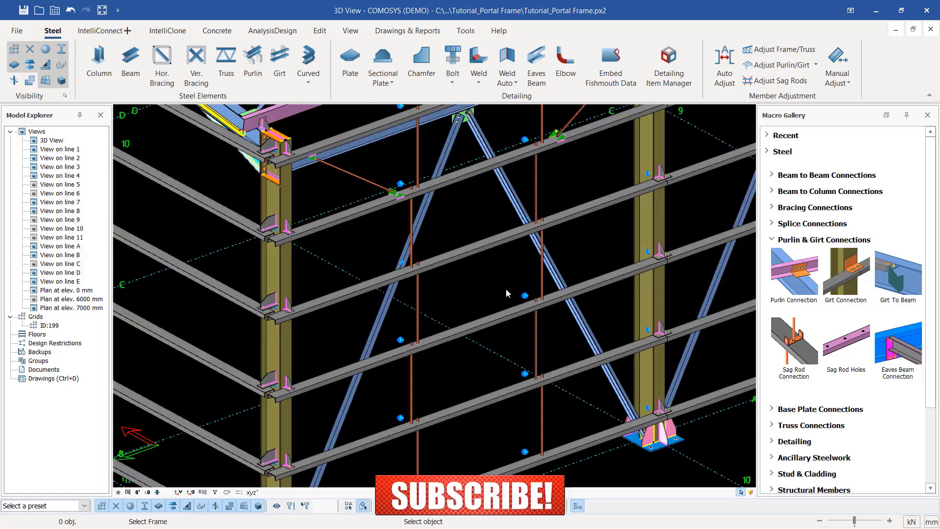
scroll(506, 289, down, 3)
scroll(472, 187, down, 2)
scroll(472, 188, up, 2)
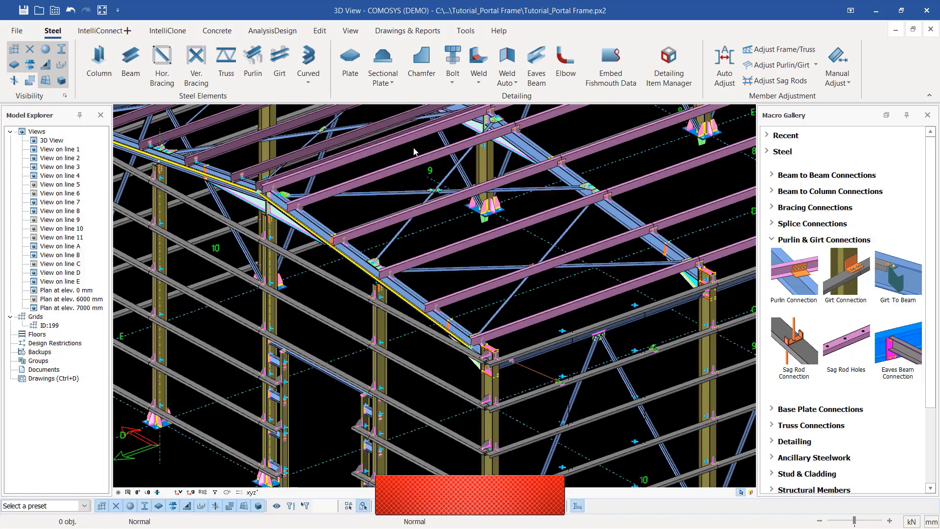
scroll(550, 290, up, 2)
scroll(597, 294, down, 1)
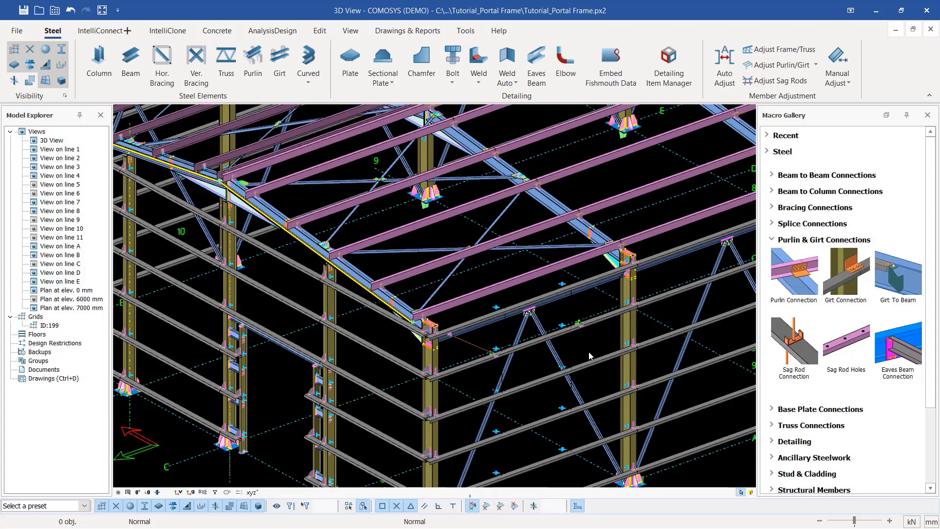
scroll(586, 337, up, 3)
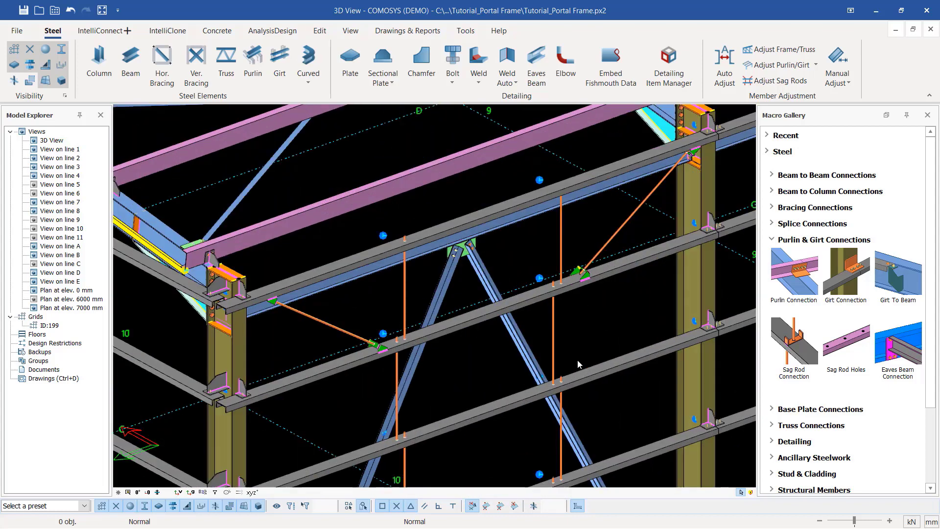
scroll(577, 360, down, 3)
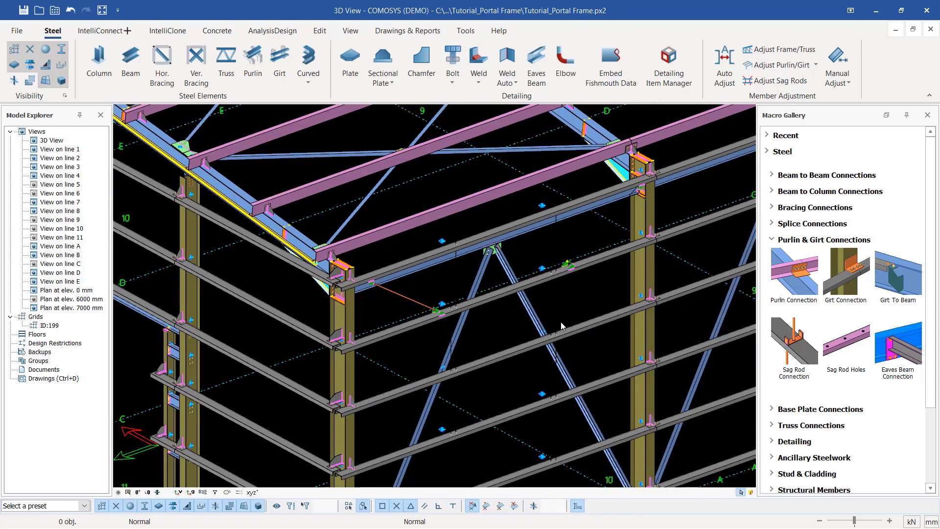
scroll(554, 308, up, 4)
scroll(551, 310, down, 5)
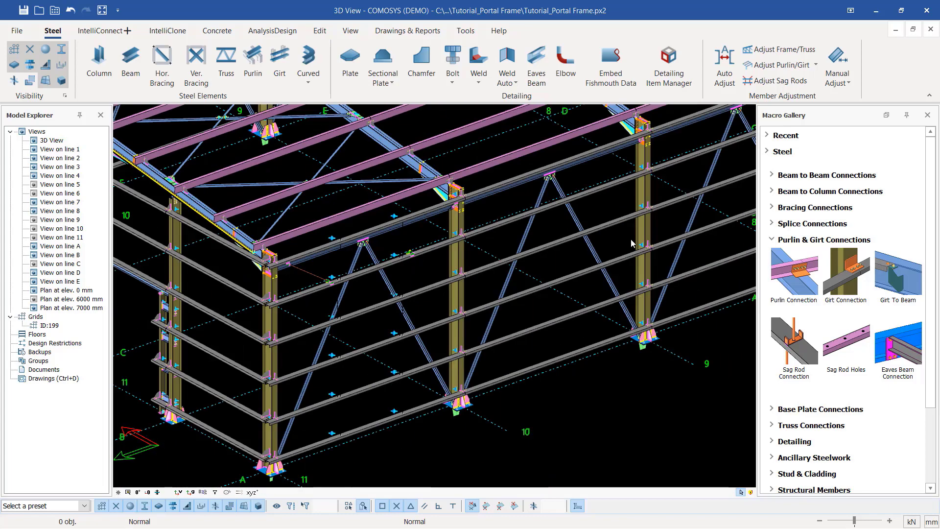
scroll(319, 313, up, 2)
scroll(479, 272, up, 3)
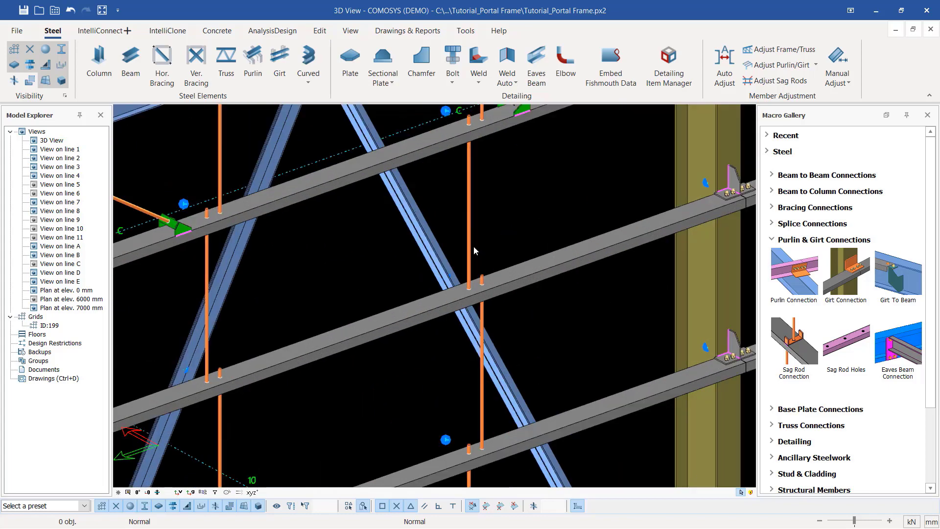
scroll(498, 272, down, 5)
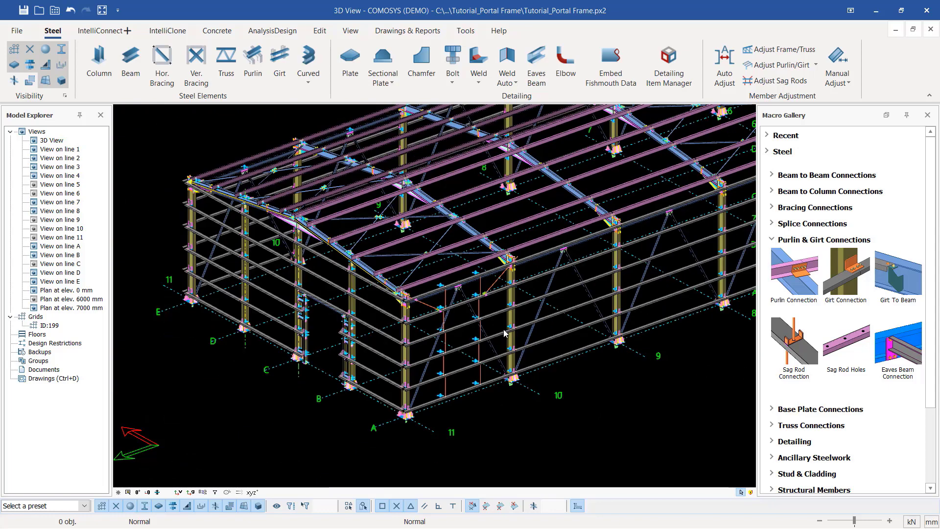
Select only the D20 sag rods from the whole model, grouping the profiles by section name and beam group.
key(ctrl+a)
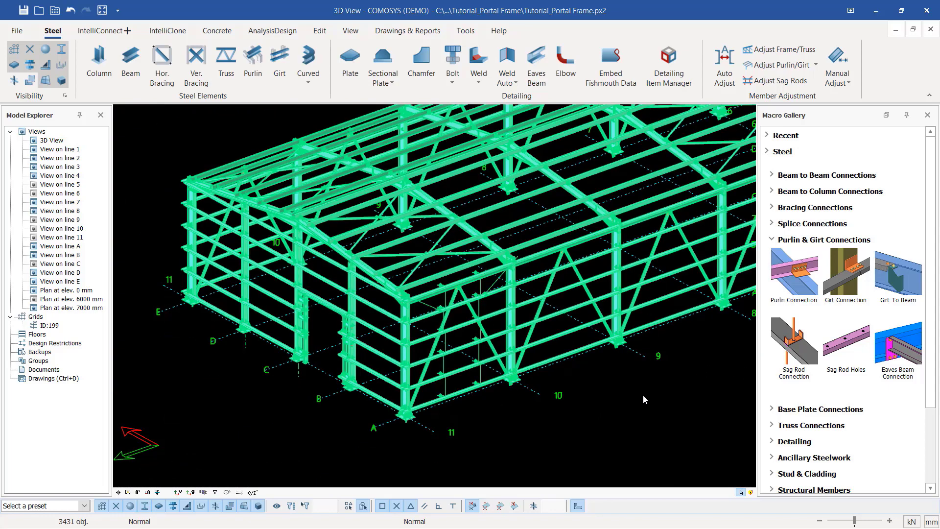
key(Return)
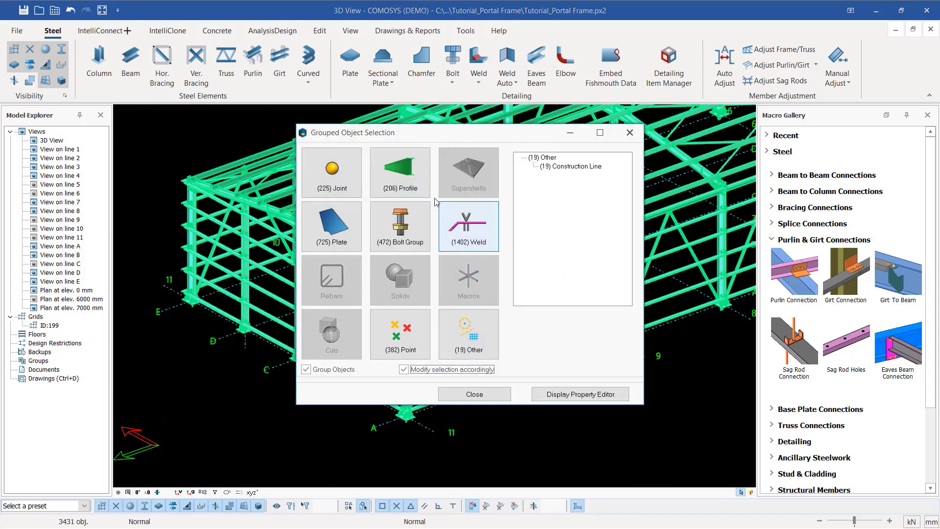
click(406, 182)
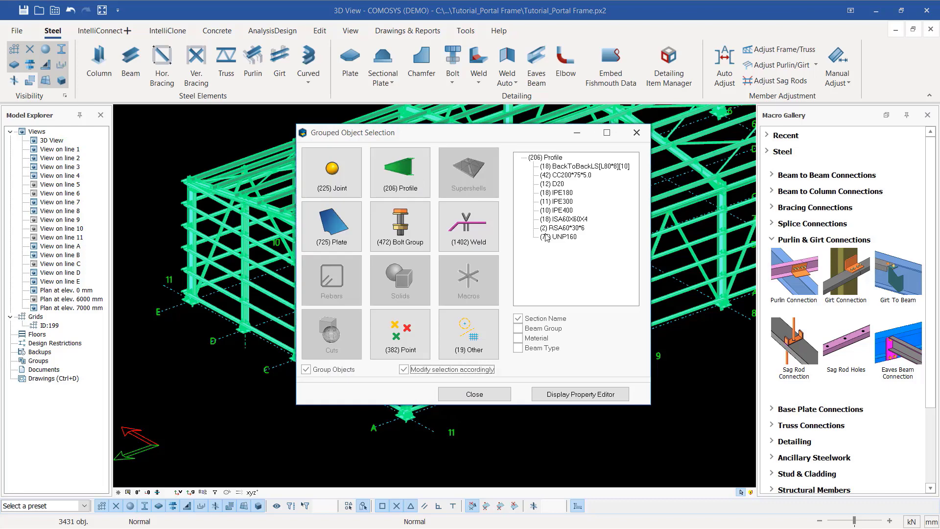
click(517, 328)
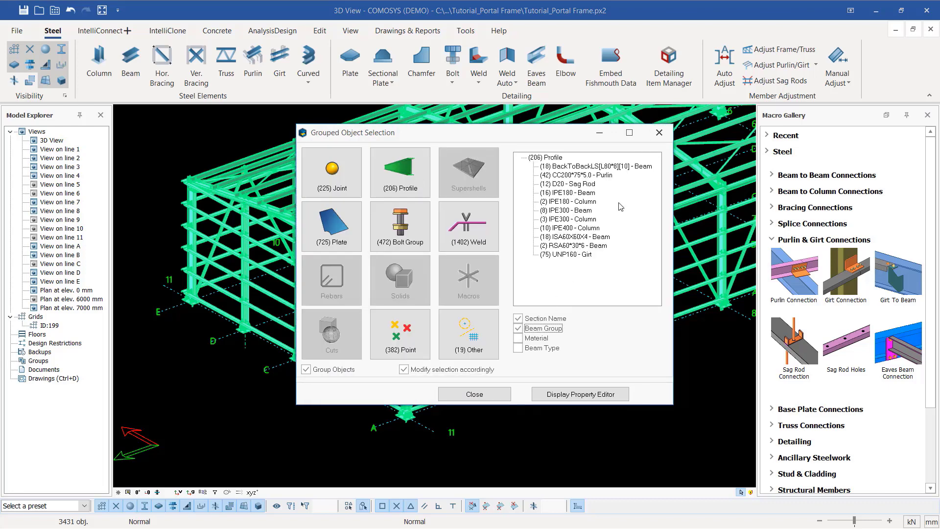
click(578, 185)
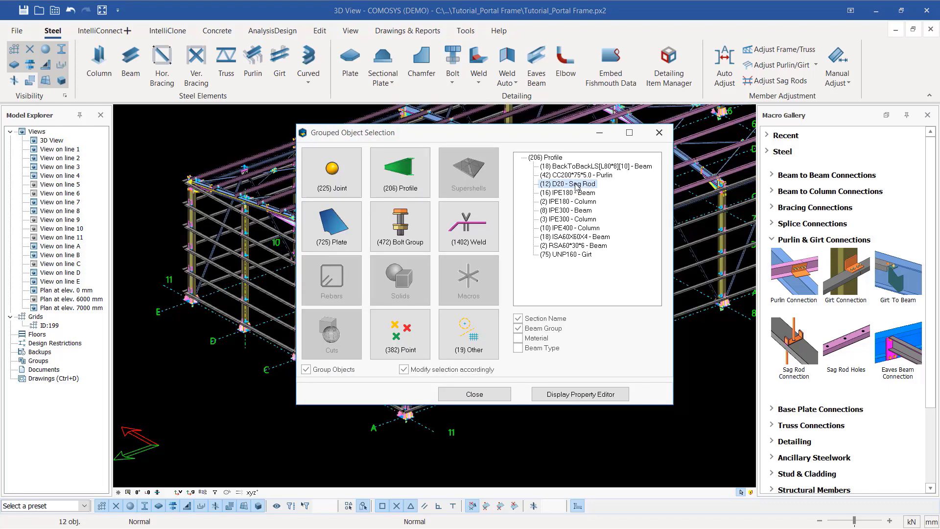
click(468, 397)
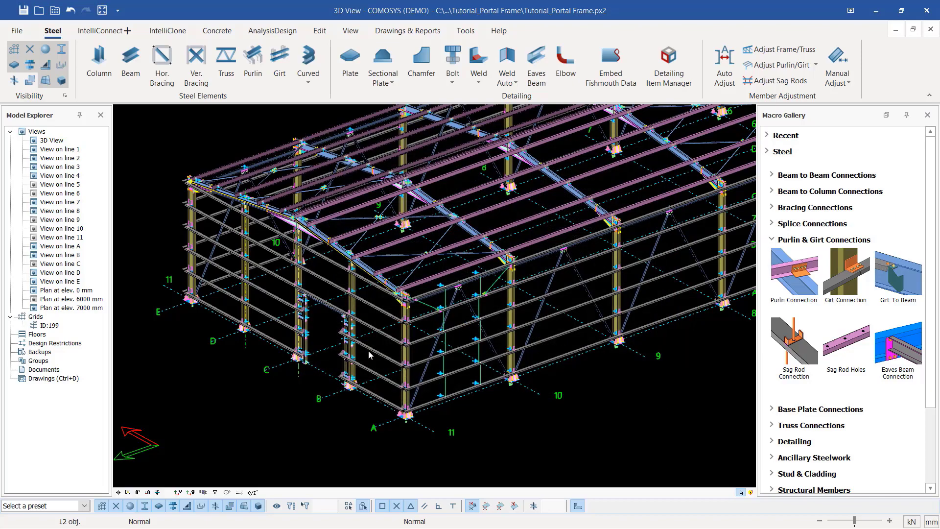
Show only the selected sag rods to check the selection, and restore the display of all objects.
scroll(482, 301, up, 5)
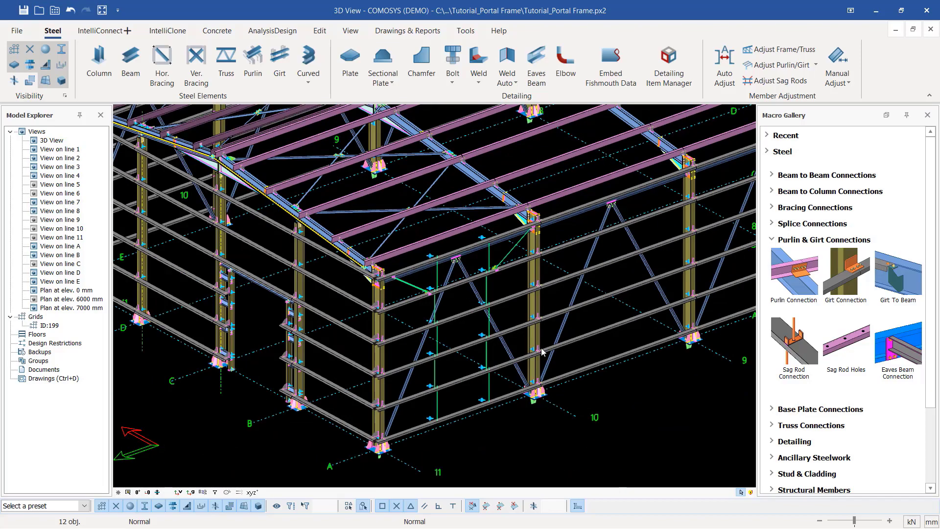
scroll(542, 351, up, 4)
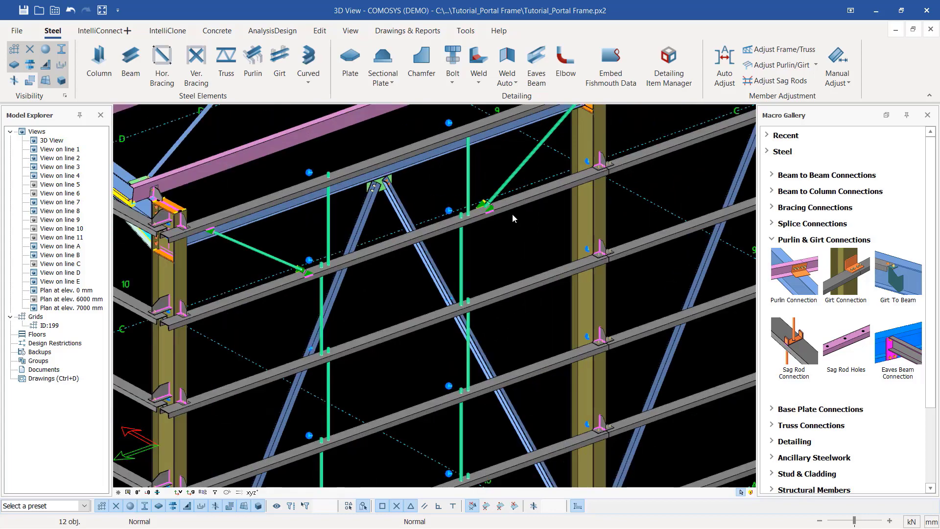
right_click(512, 246)
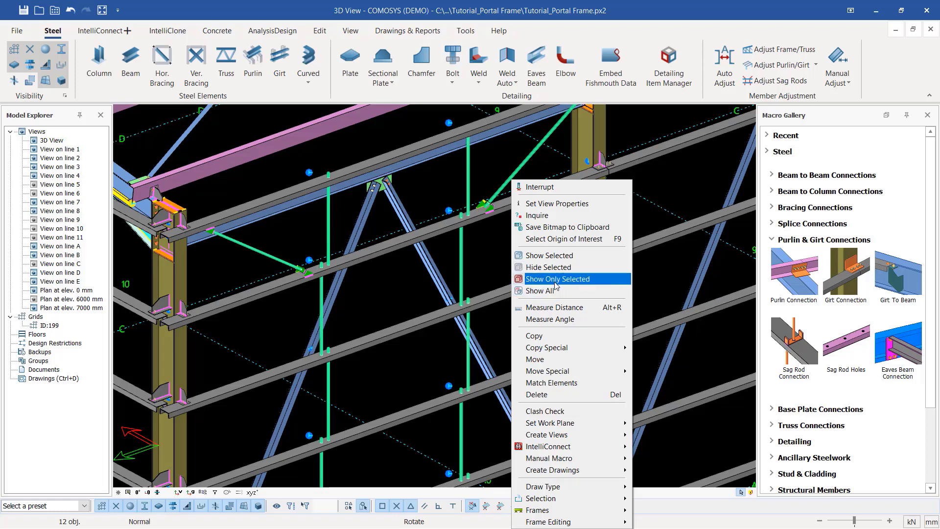
click(556, 284)
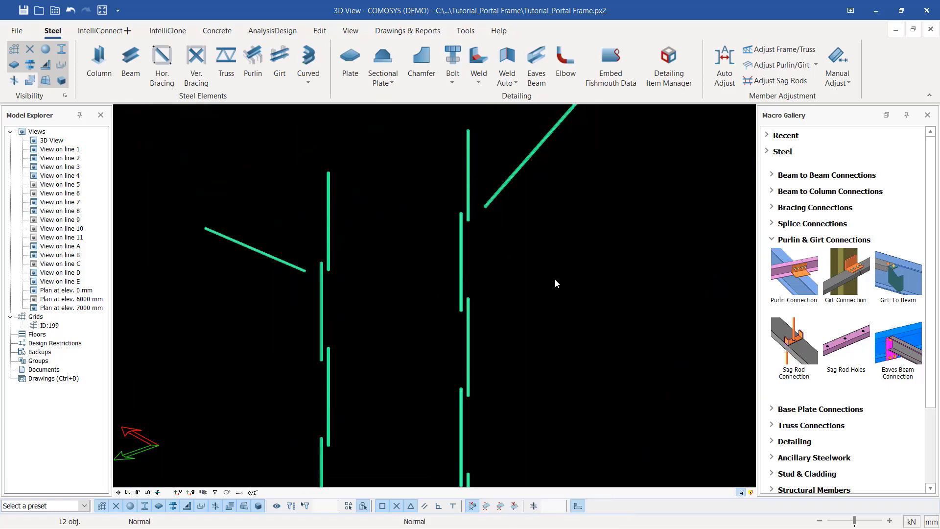
scroll(456, 257, up, 3)
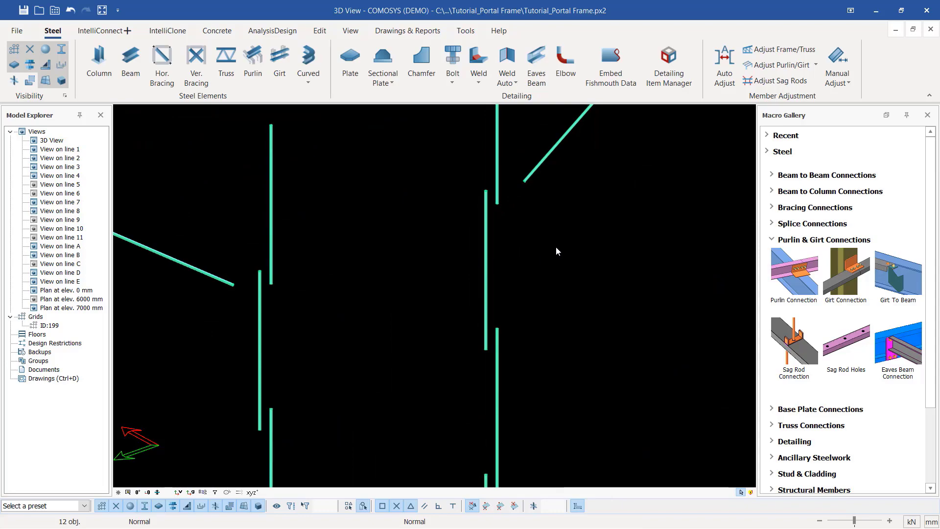
right_click(567, 245)
click(607, 291)
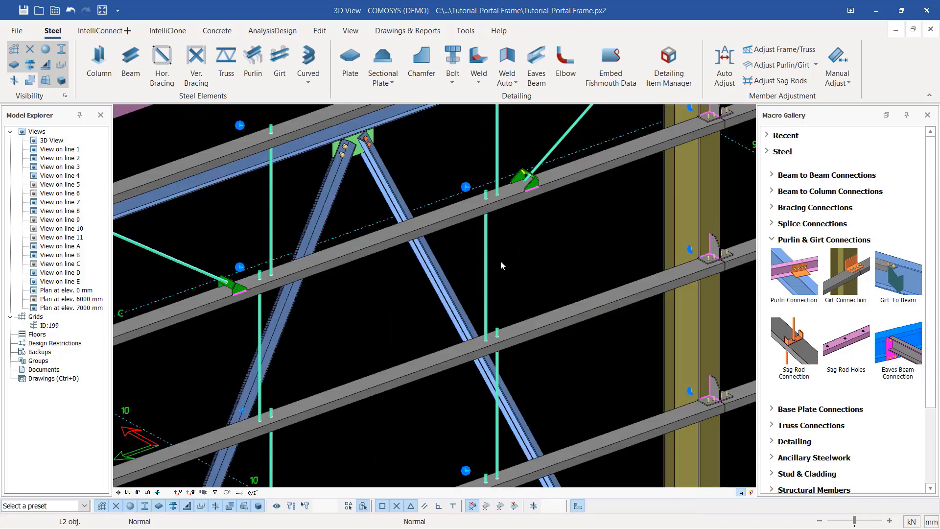
Start a copy by distance of the selected sag rods with a Y offset of -6000.
scroll(501, 249, down, 3)
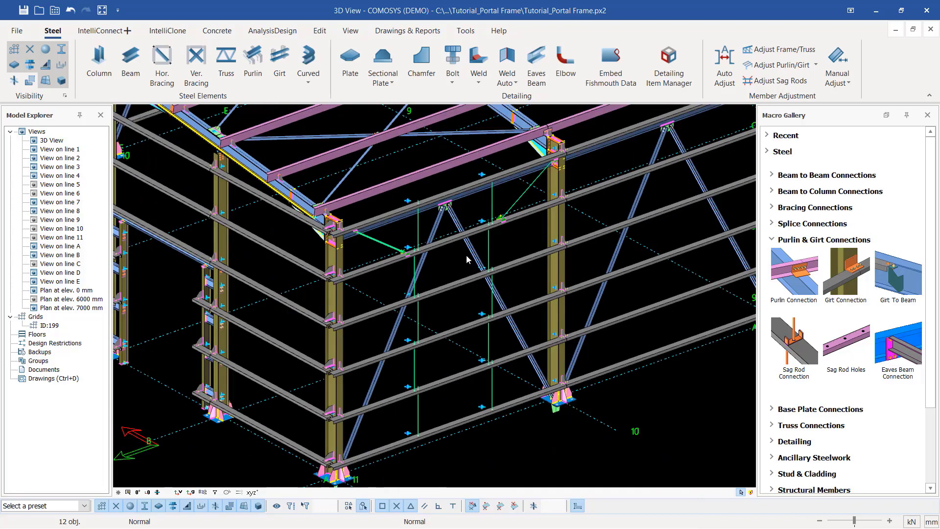
scroll(492, 258, up, 10)
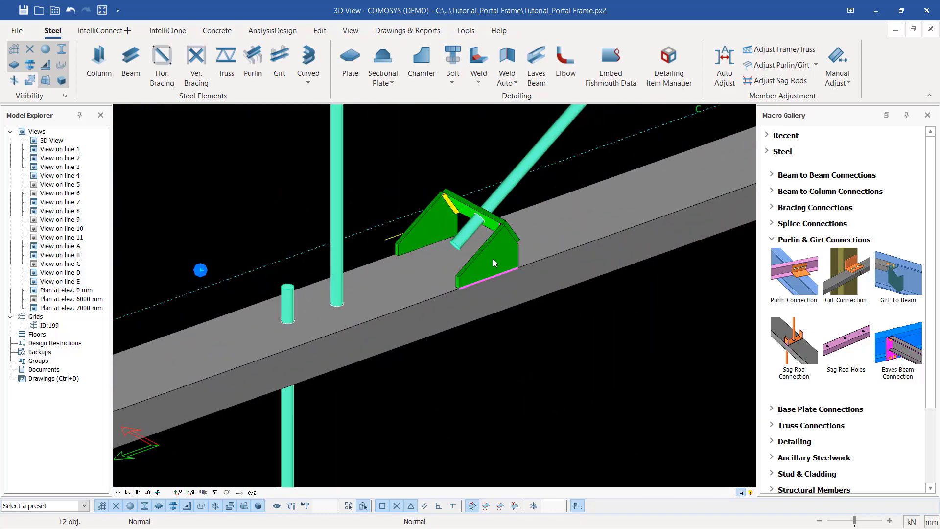
scroll(413, 266, down, 10)
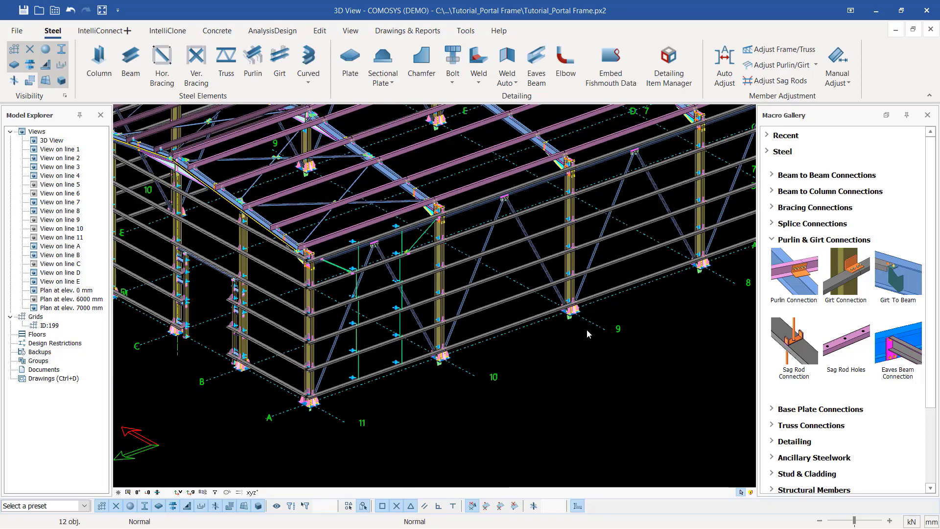
scroll(327, 420, up, 5)
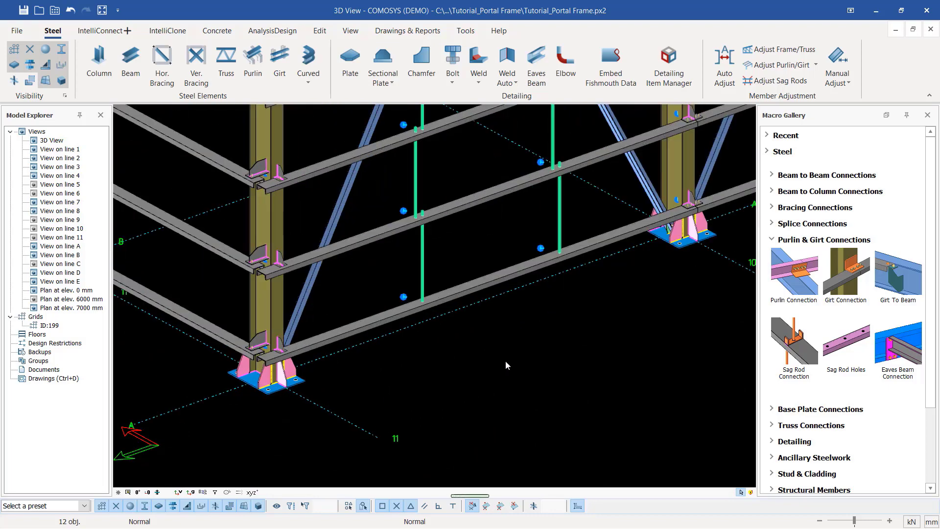
right_click(539, 338)
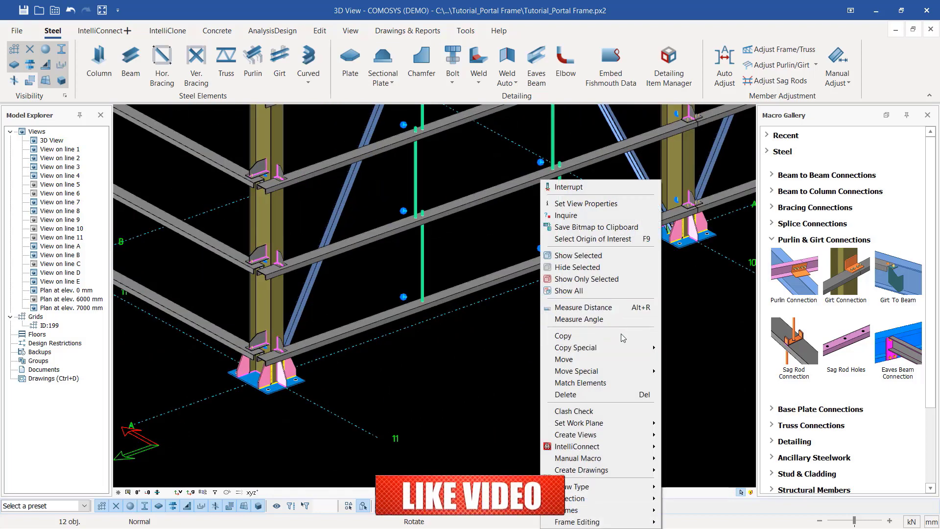
click(683, 347)
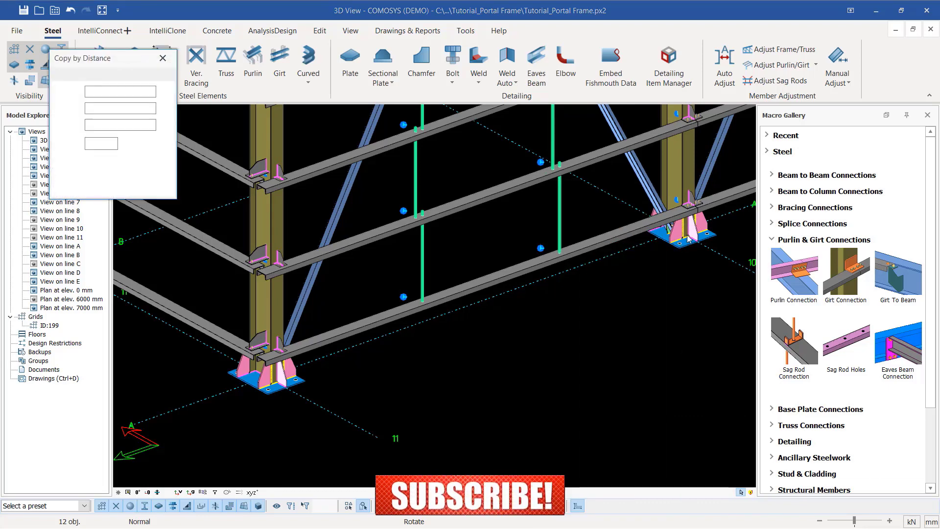
click(98, 87)
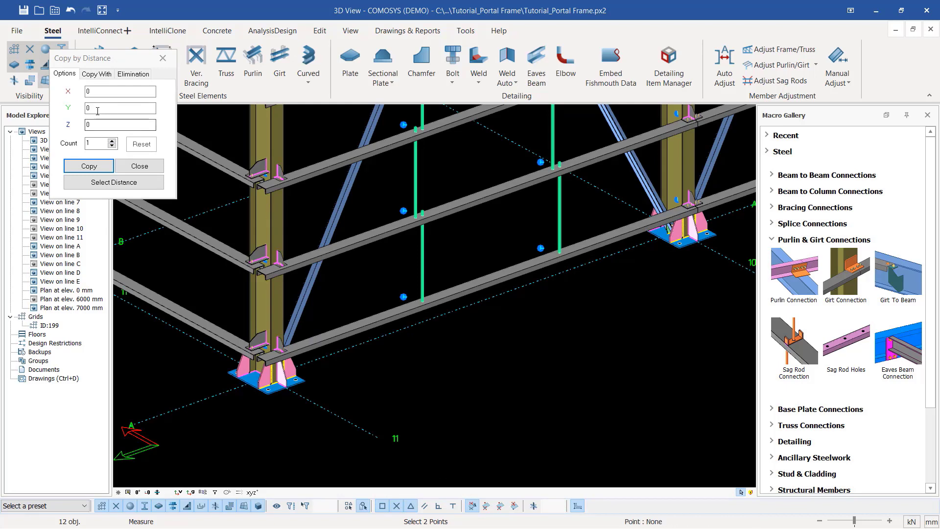
drag(95, 109, 78, 109)
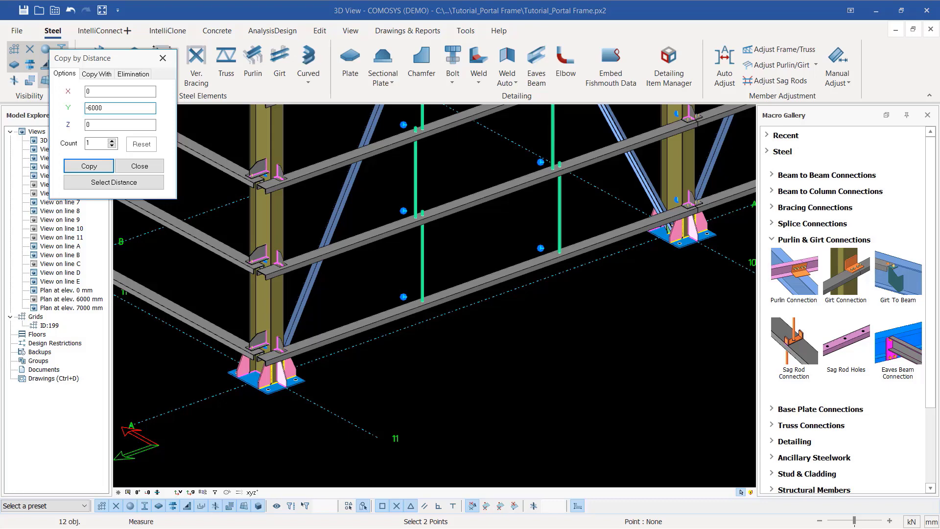
Set the number of sag rod copies to 9.
scroll(351, 394, down, 5)
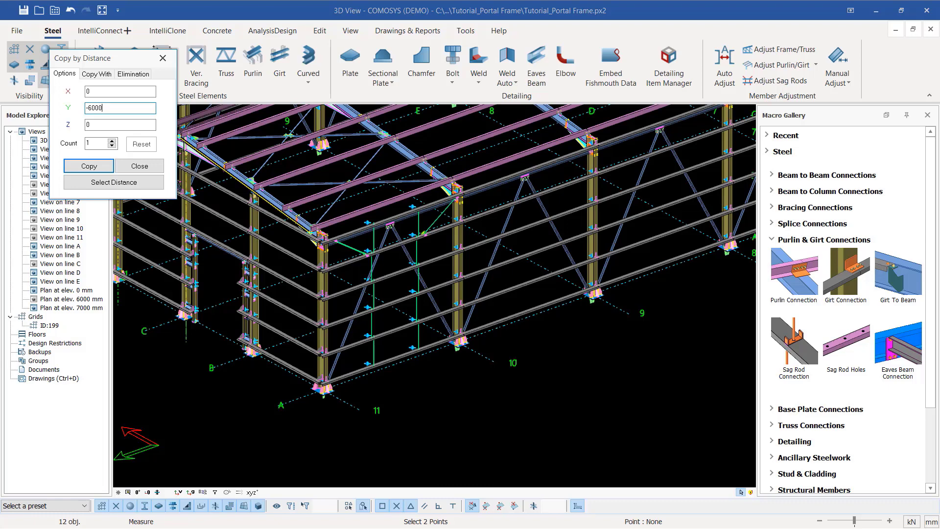
click(112, 140)
click(112, 140)
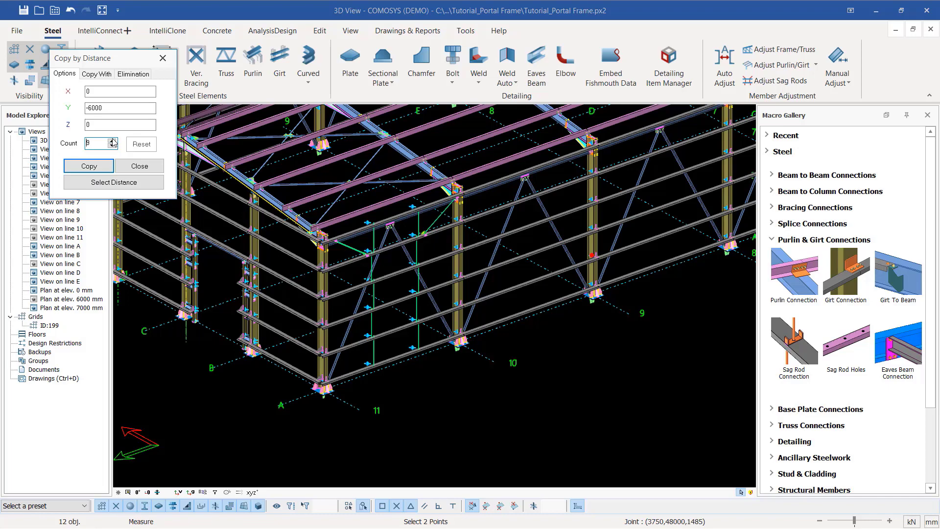
scroll(406, 292, up, 5)
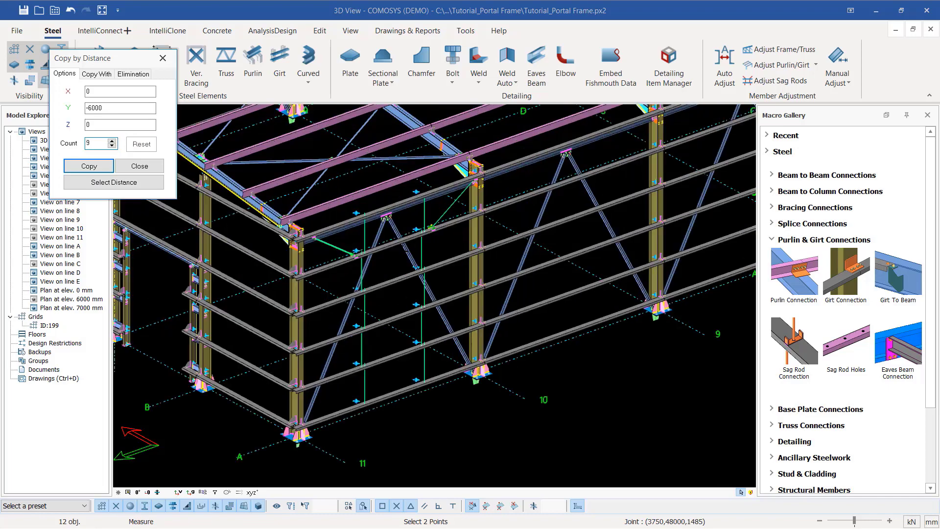
Create the copies of the selected sag rods along the side wall and close the copy by distance.
scroll(447, 206, up, 4)
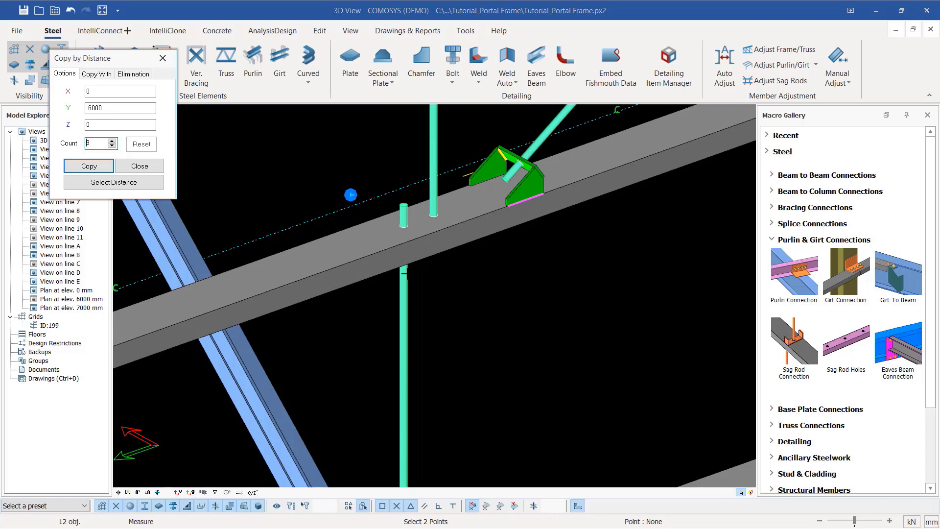
click(89, 167)
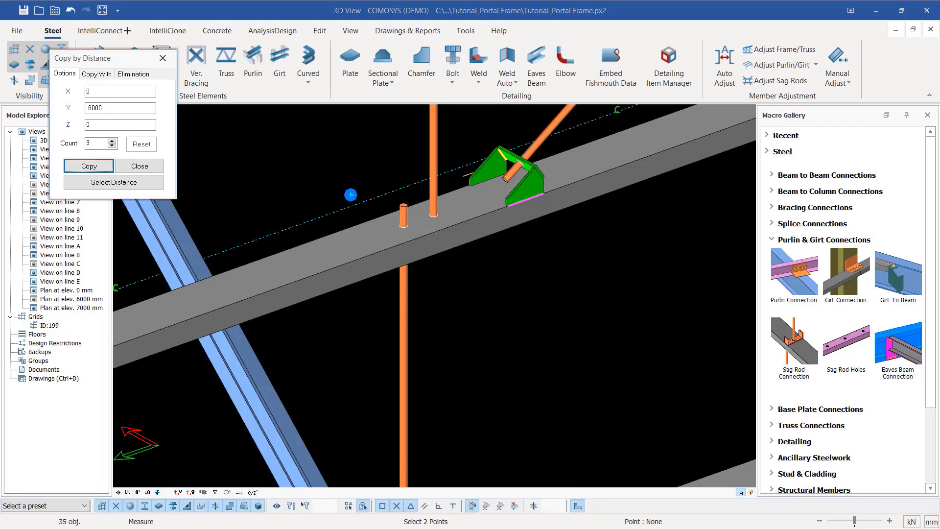
right_click(535, 146)
click(563, 151)
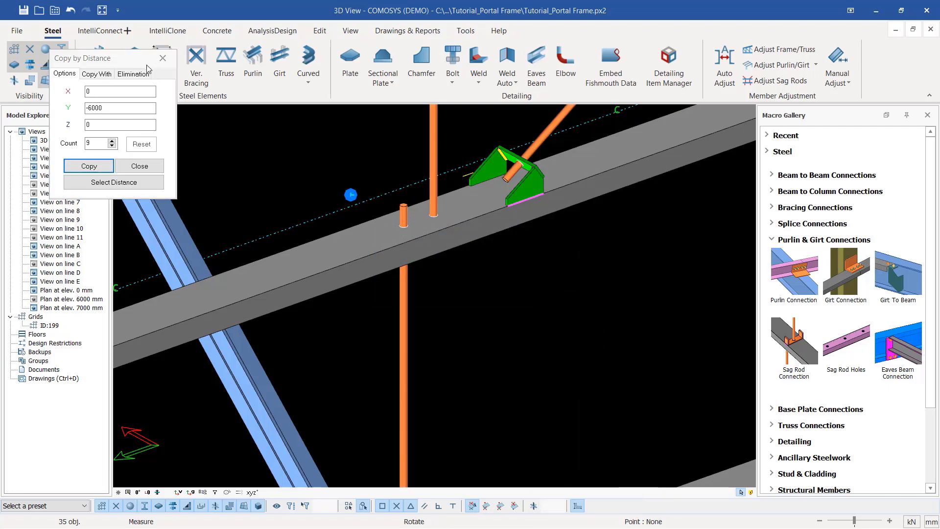
click(163, 58)
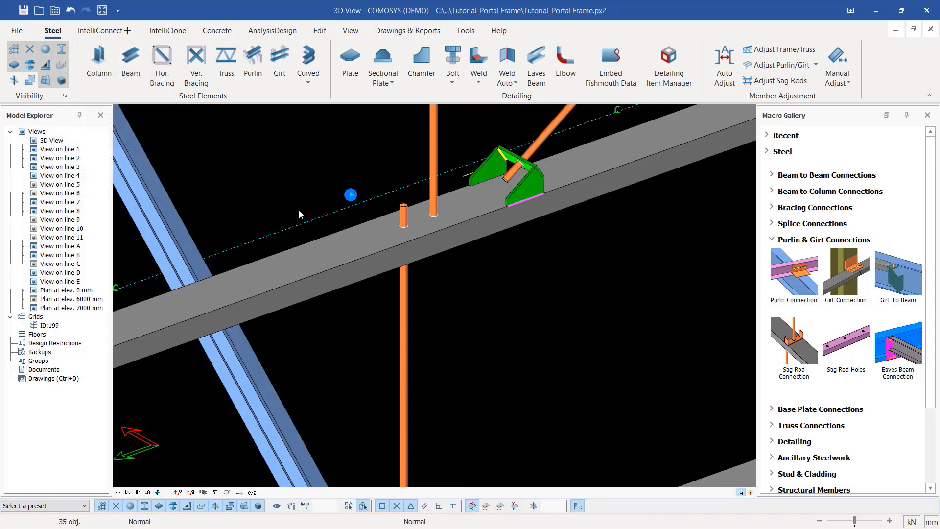
Examine the copied sag rods and the holes where they pass through the wall girts in the different bays.
scroll(294, 221, down, 5)
scroll(515, 237, up, 5)
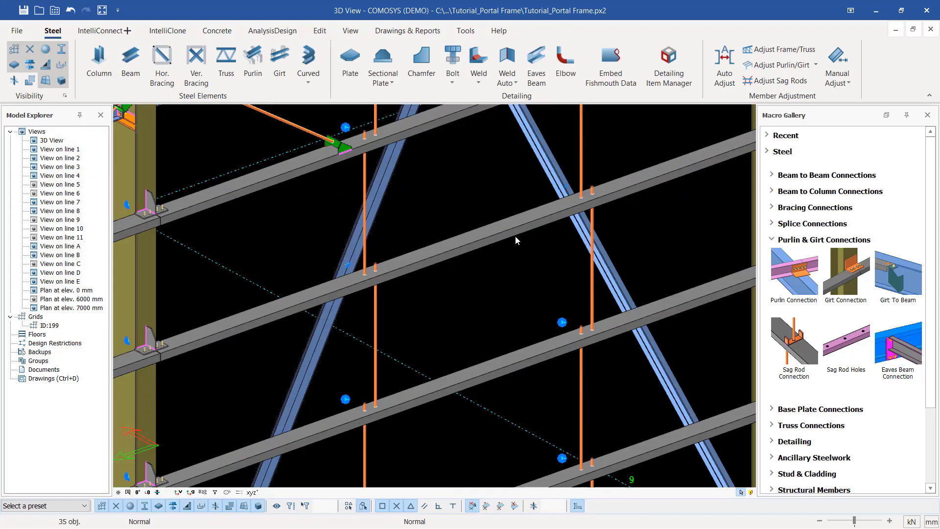
scroll(553, 210, up, 8)
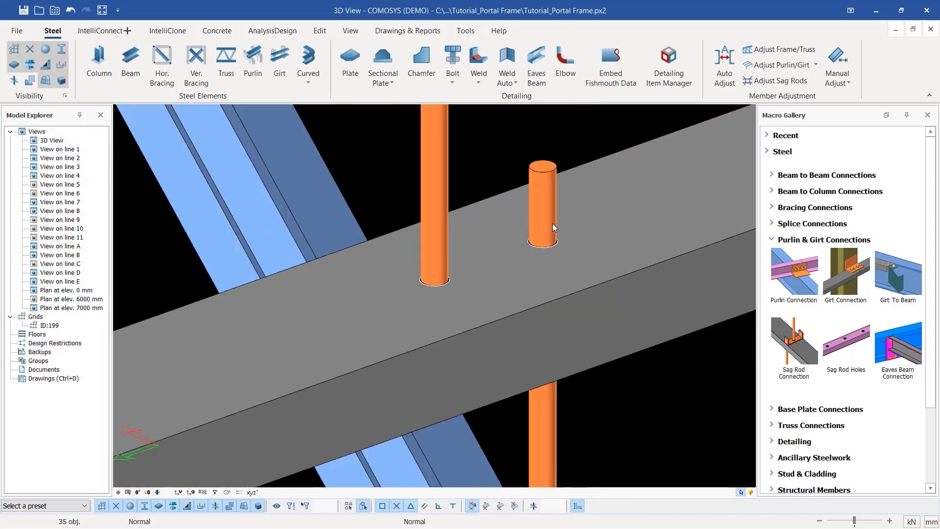
scroll(536, 261, down, 2)
scroll(539, 250, up, 3)
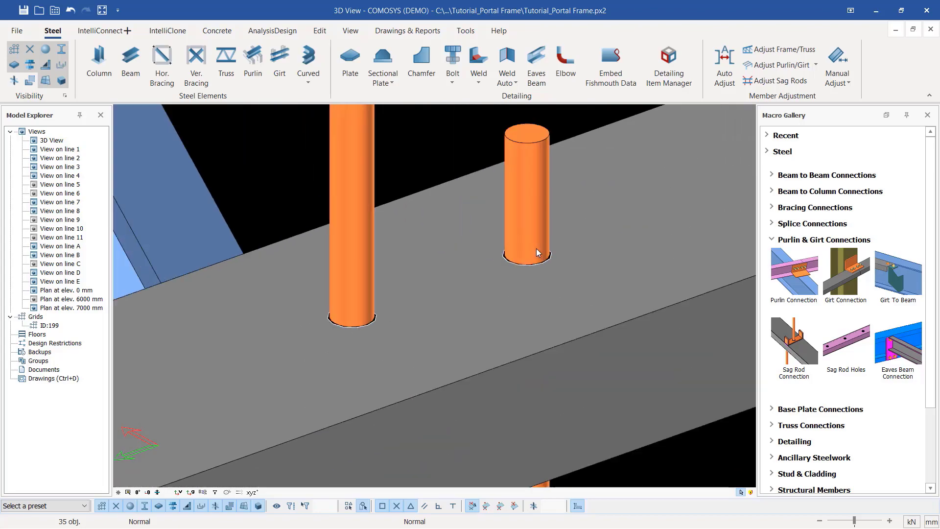
scroll(460, 286, down, 8)
scroll(265, 331, down, 4)
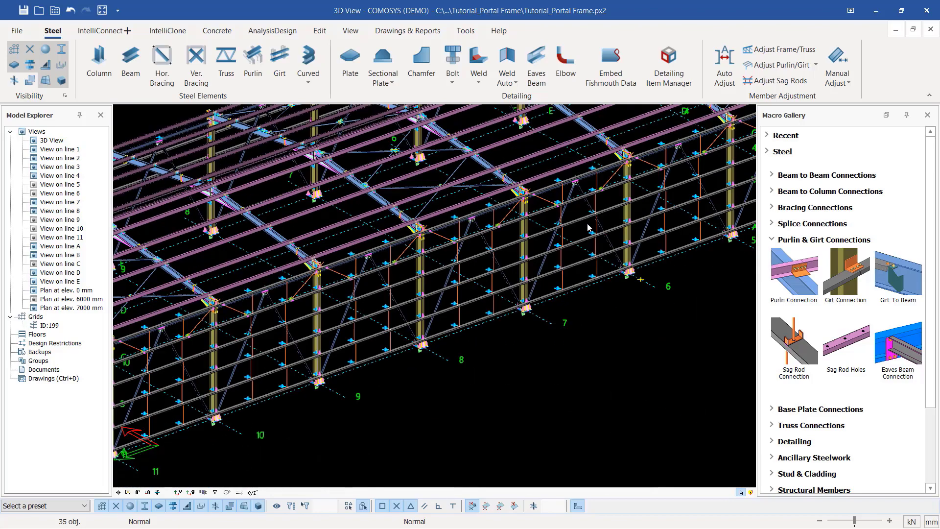
scroll(593, 210, up, 9)
scroll(357, 332, down, 5)
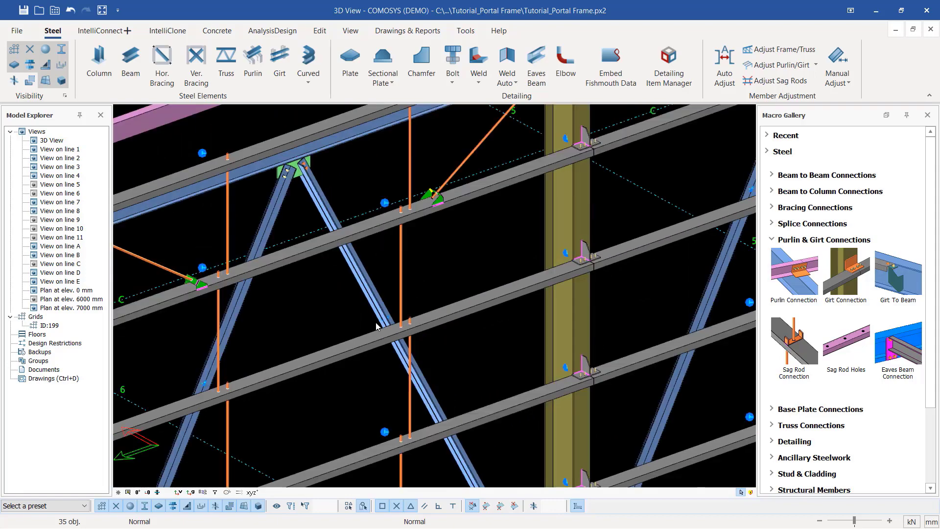
scroll(489, 289, up, 8)
scroll(445, 326, down, 5)
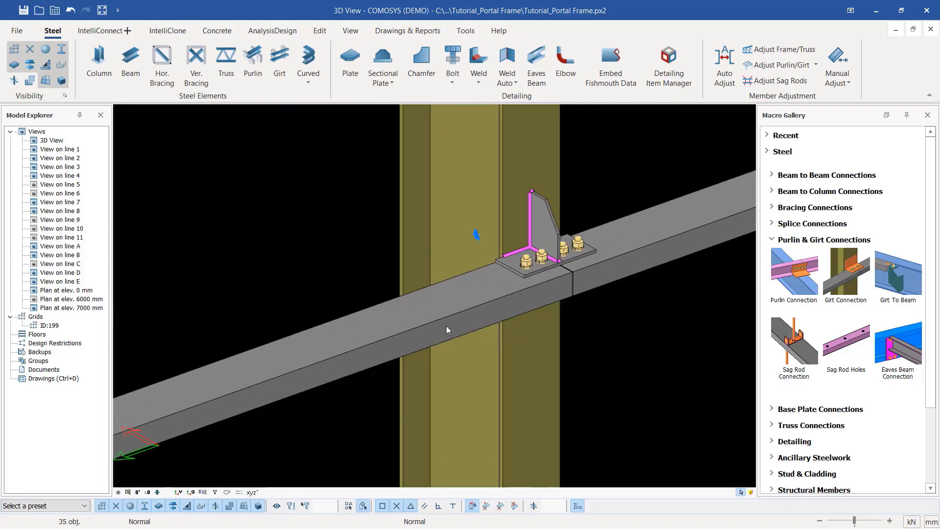
scroll(414, 322, up, 8)
scroll(415, 327, down, 5)
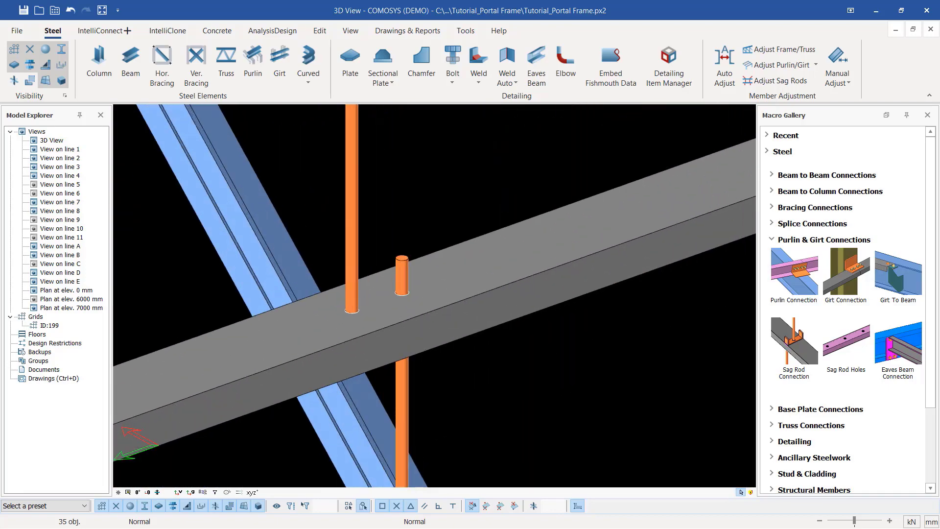
scroll(465, 325, up, 2)
scroll(466, 328, up, 5)
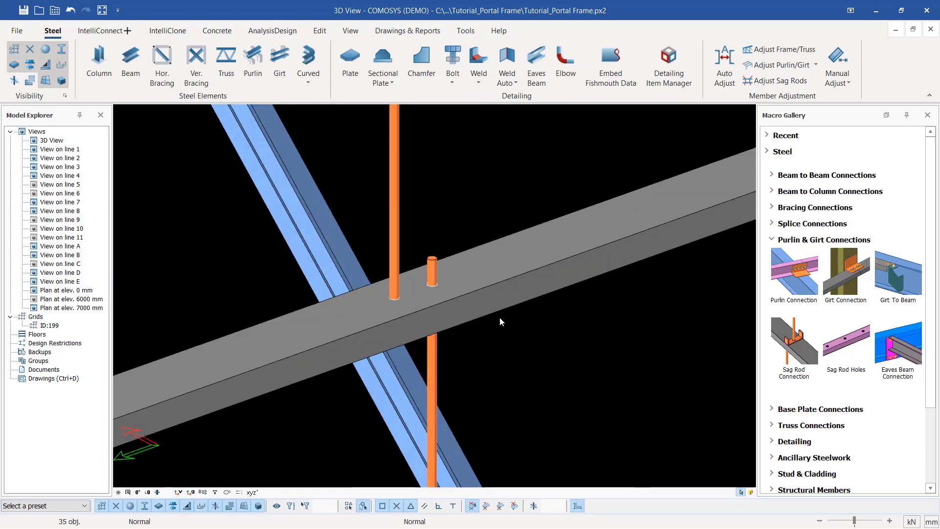
scroll(510, 318, down, 5)
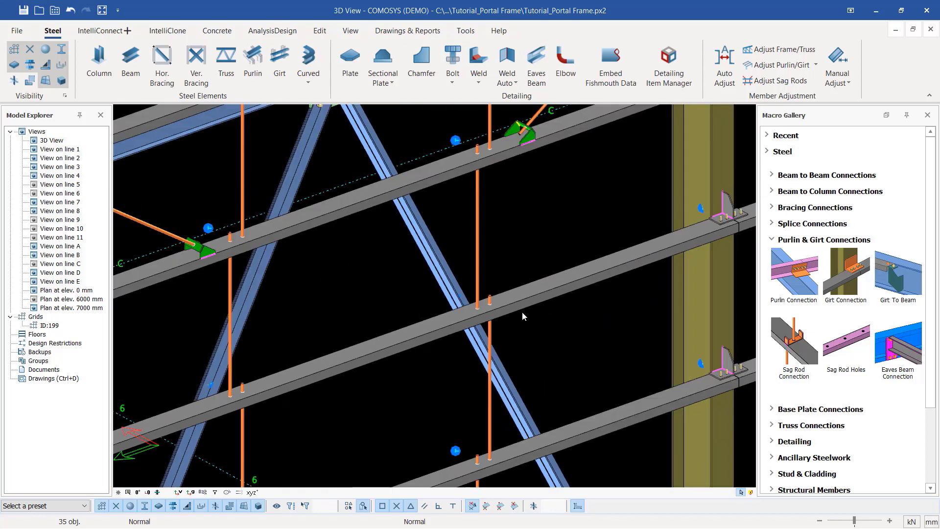
scroll(522, 311, down, 5)
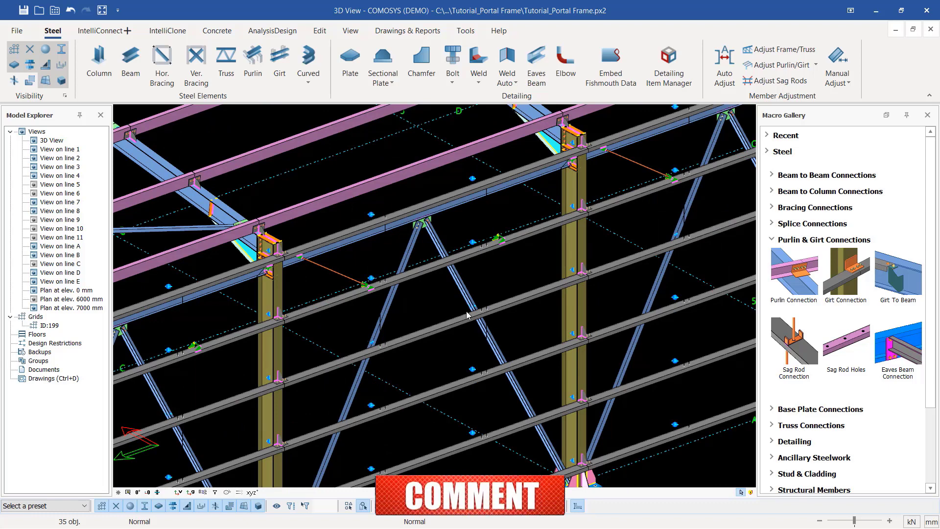
scroll(552, 269, down, 5)
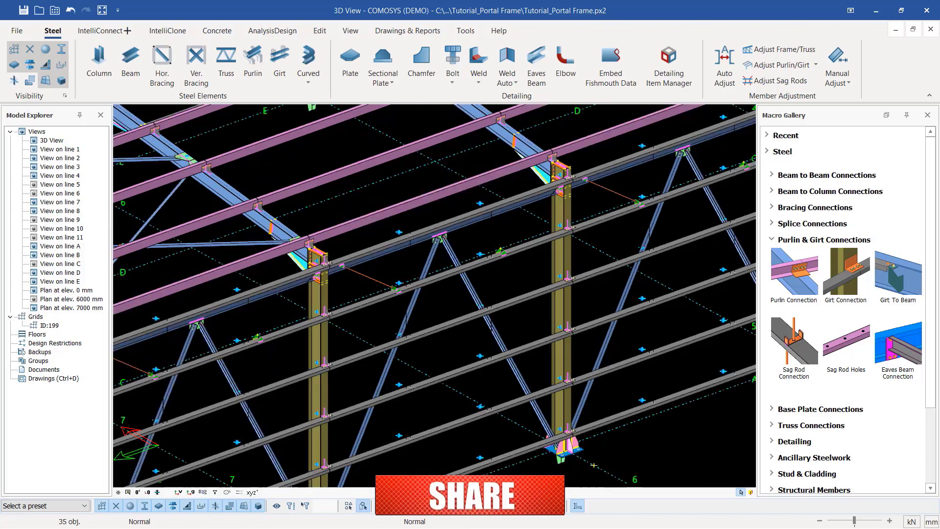
scroll(552, 269, down, 5)
scroll(534, 315, up, 8)
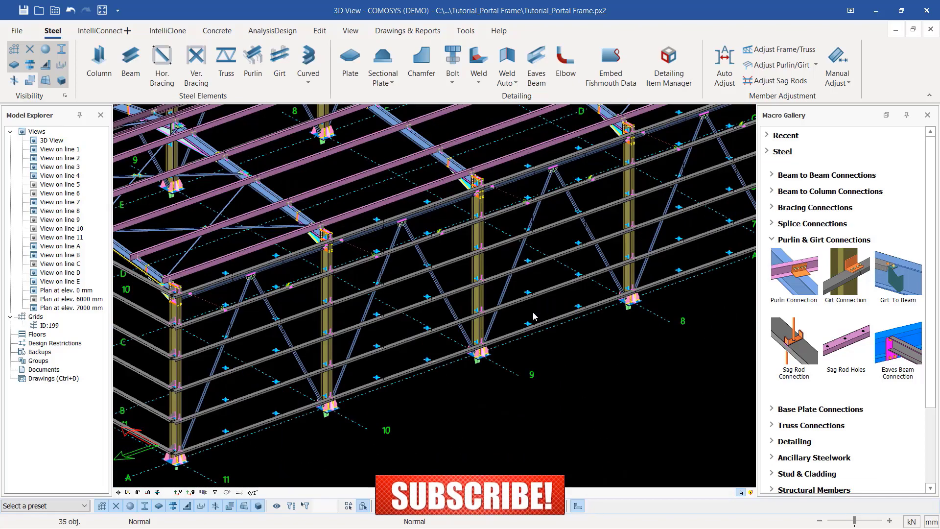
scroll(511, 291, down, 8)
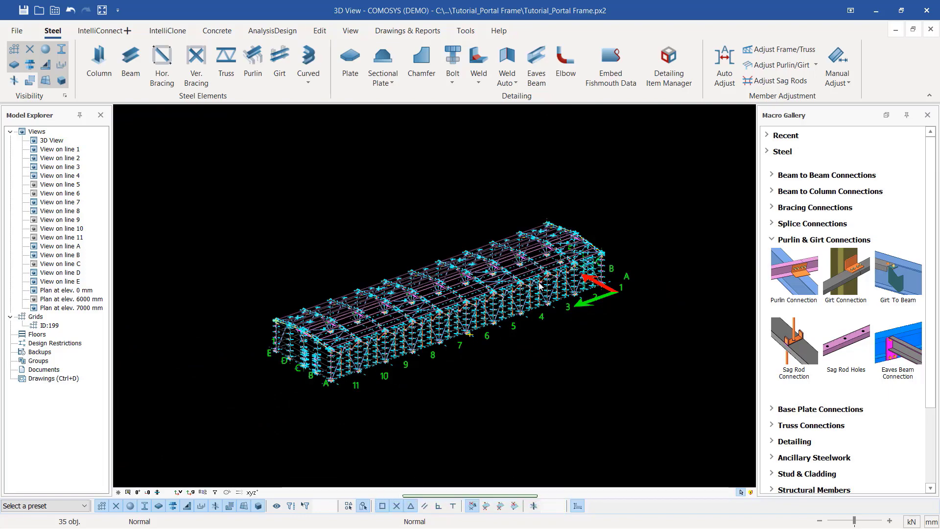
Select only the D20 sag rods from the whole model, grouping the profiles by section name and beam group.
scroll(523, 302, up, 4)
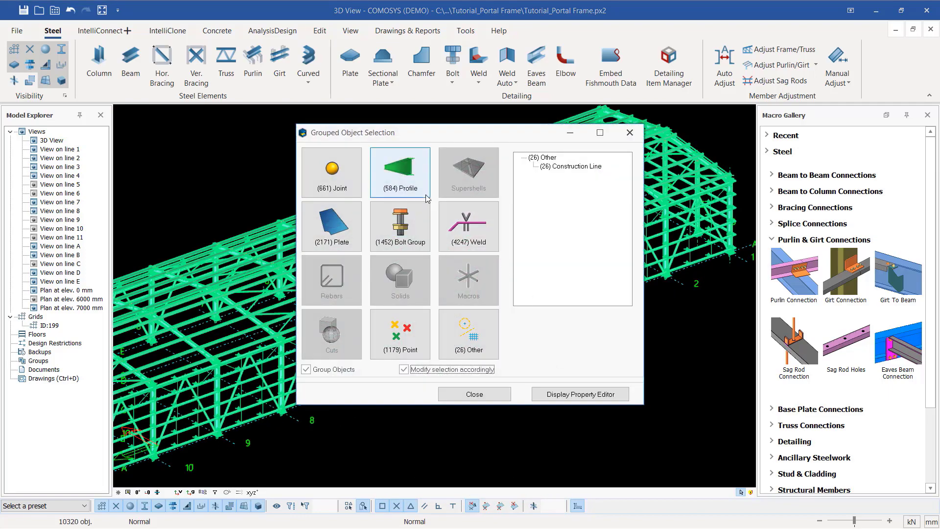
click(416, 182)
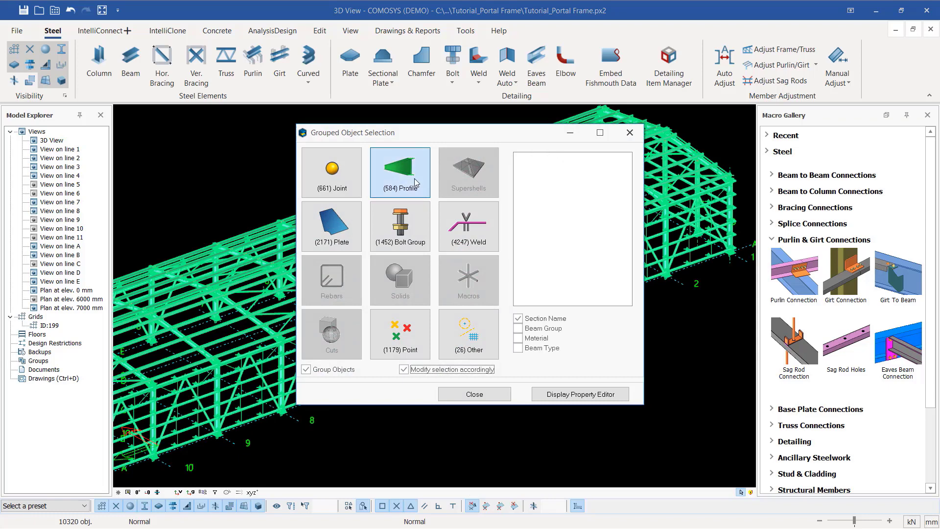
click(518, 328)
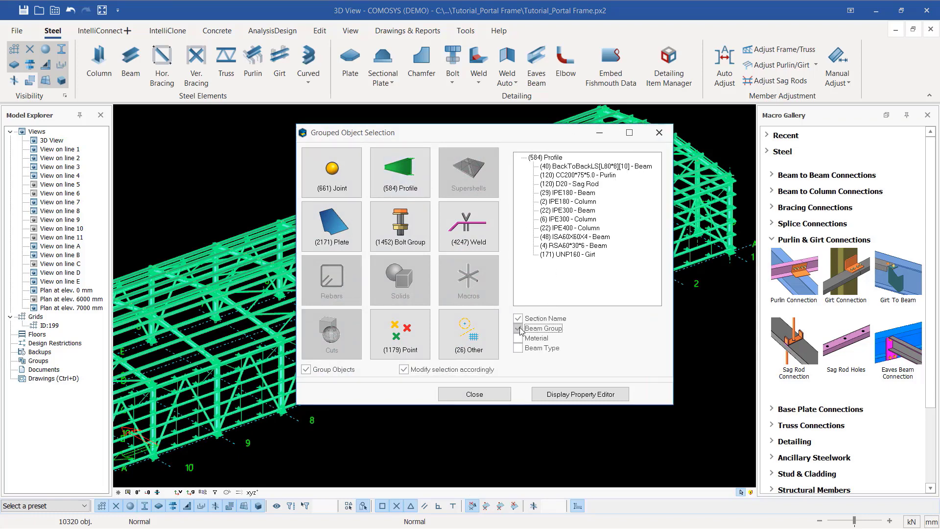
click(582, 185)
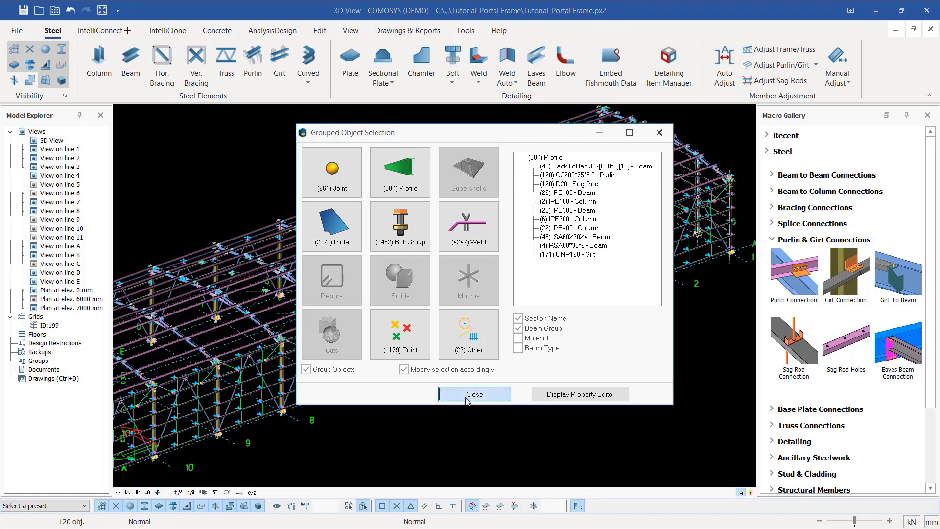
click(473, 393)
Isolate the selected side wall sag rods to check the selection, and restore the display of all objects.
scroll(618, 330, up, 5)
scroll(667, 251, down, 6)
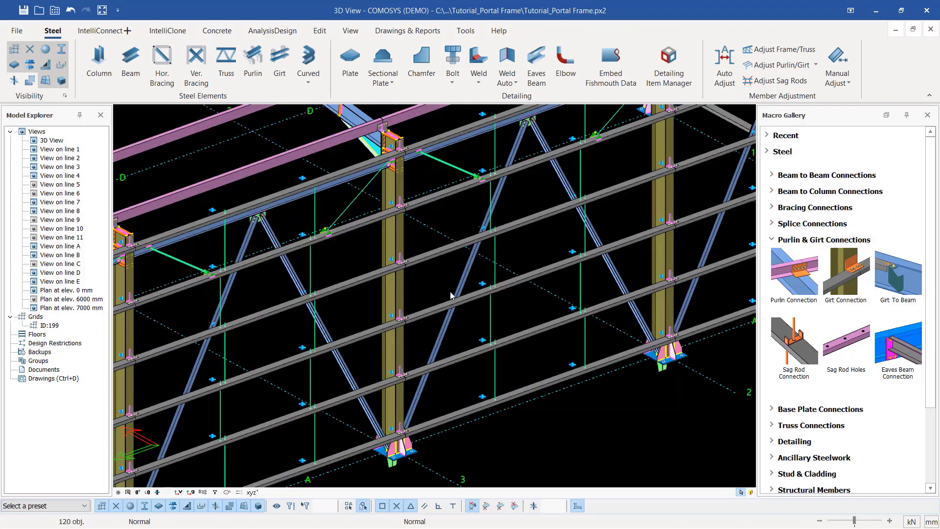
scroll(658, 239, down, 3)
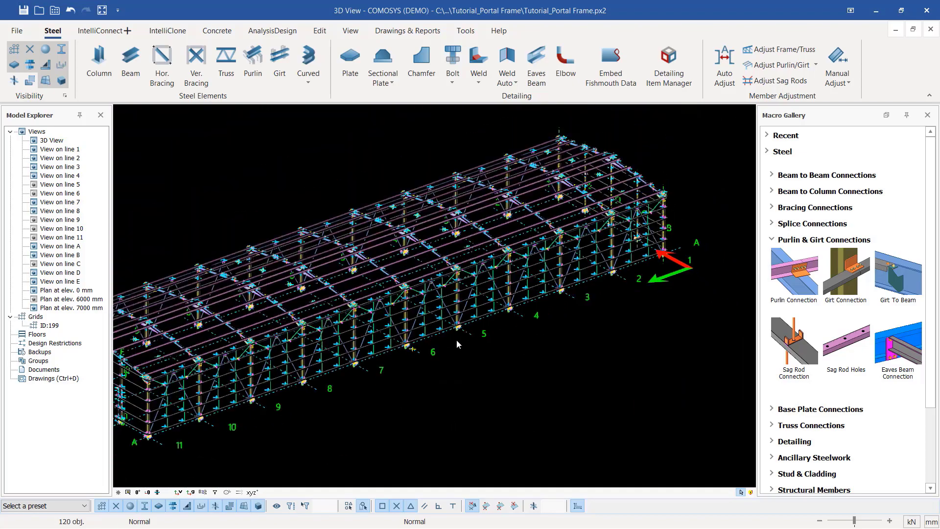
scroll(301, 359, up, 5)
scroll(333, 327, down, 5)
scroll(343, 321, down, 1)
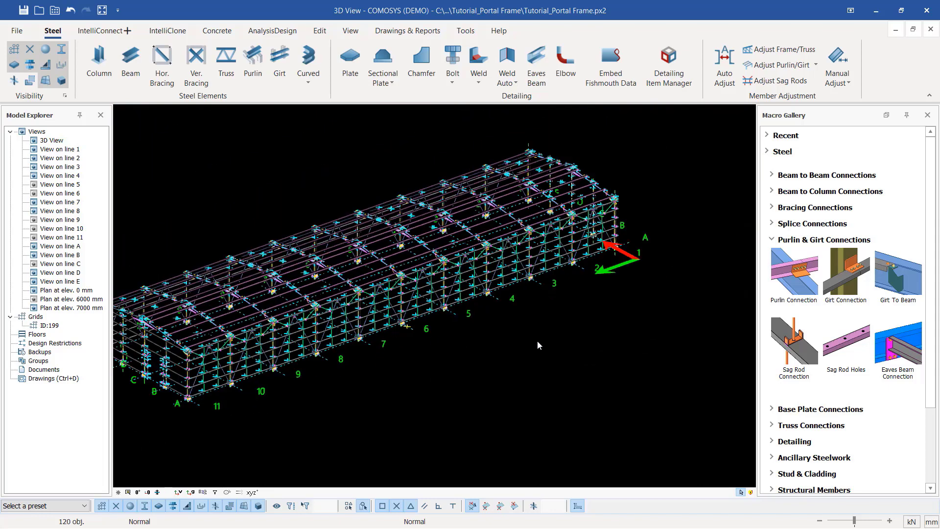
right_click(537, 339)
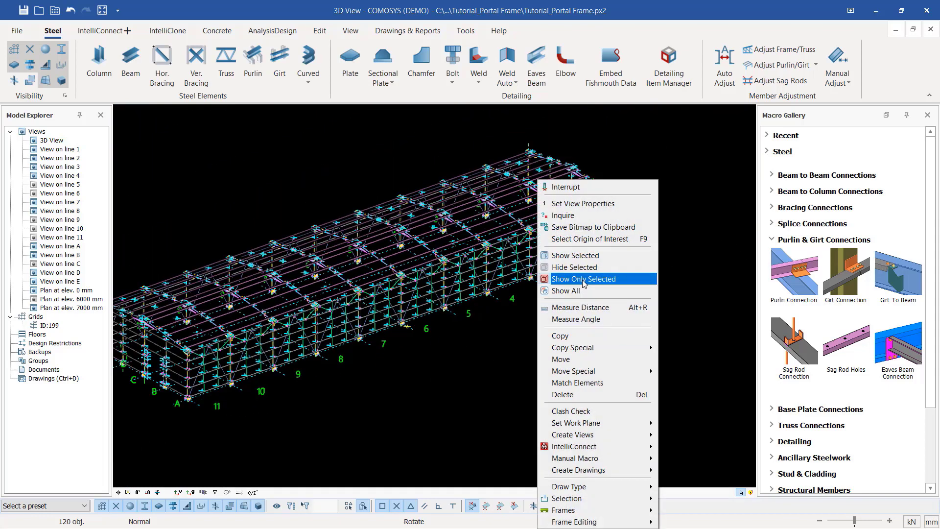
click(574, 280)
scroll(251, 359, up, 1)
scroll(251, 360, down, 2)
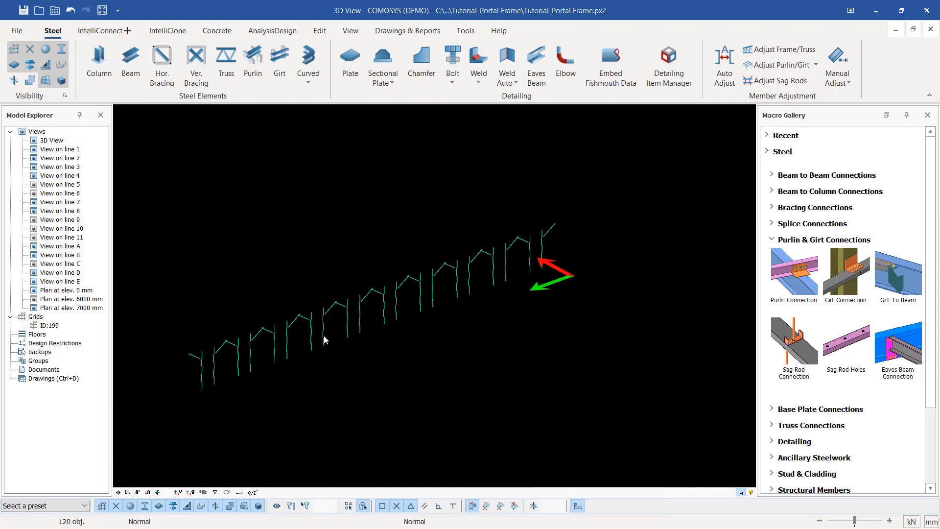
scroll(516, 266, up, 3)
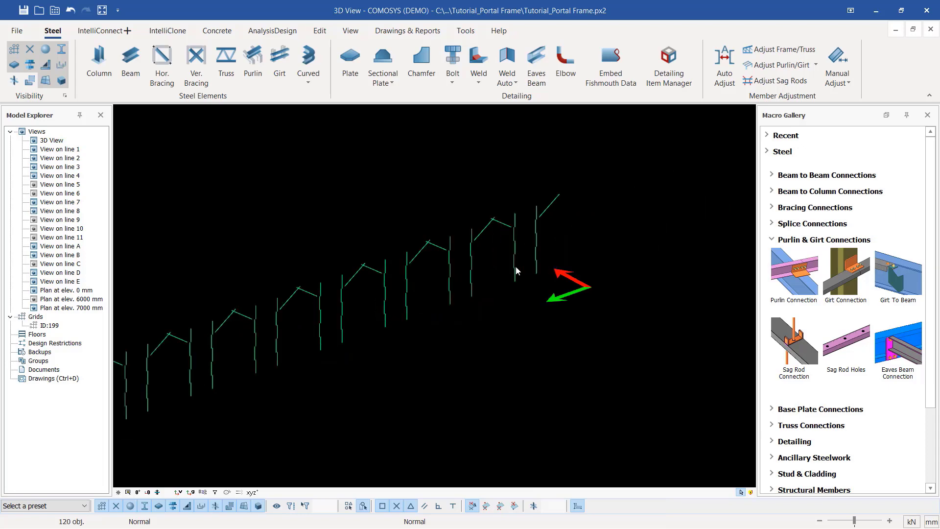
right_click(511, 330)
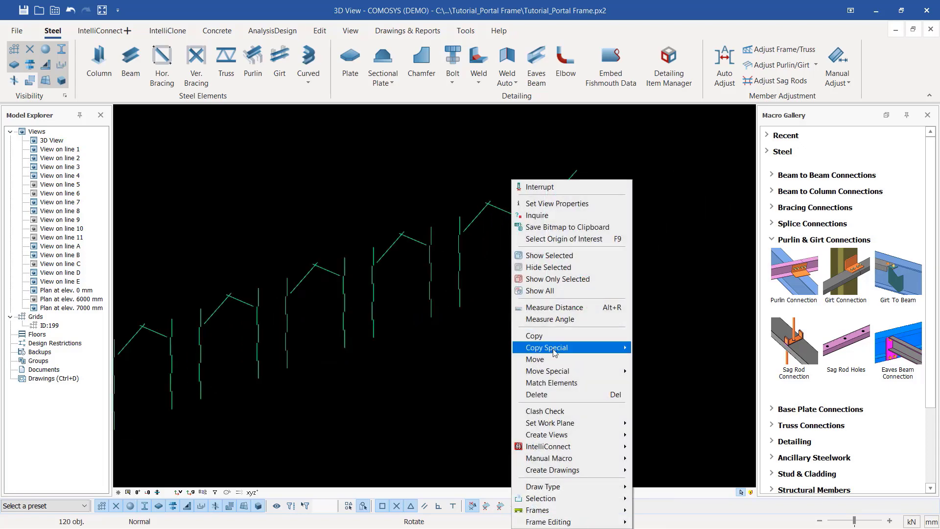
click(552, 291)
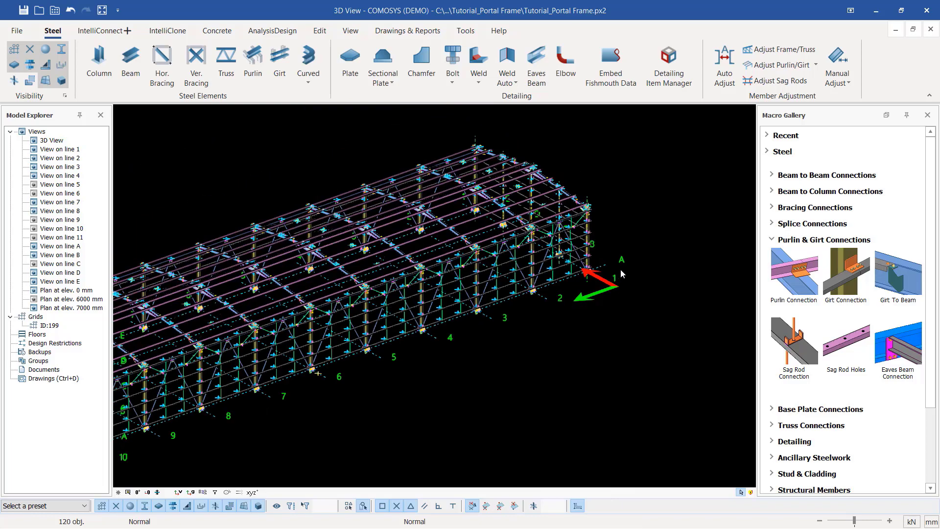
Start a linear copy by distance of the selected sag rods and set its Y distance to 0.
scroll(266, 374, down, 2)
scroll(222, 390, up, 3)
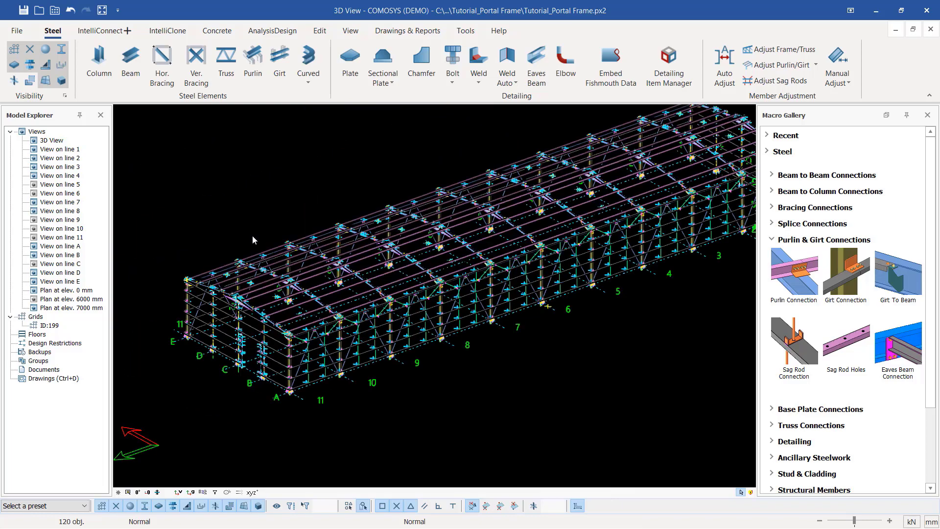
right_click(234, 201)
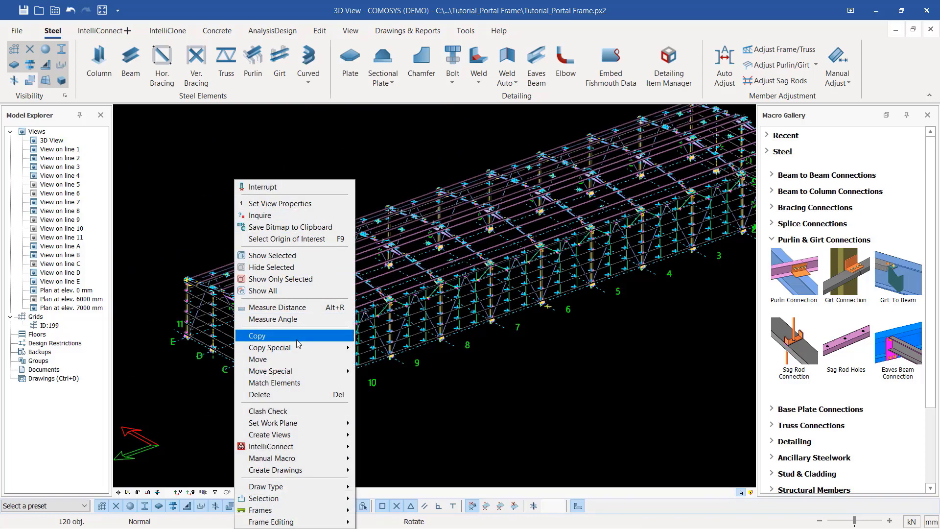
mouse_move(299, 349)
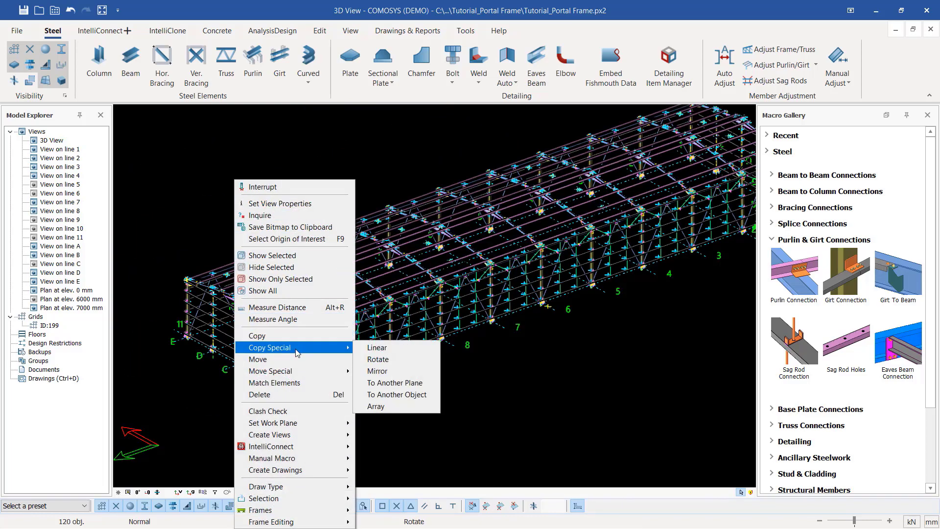
click(377, 348)
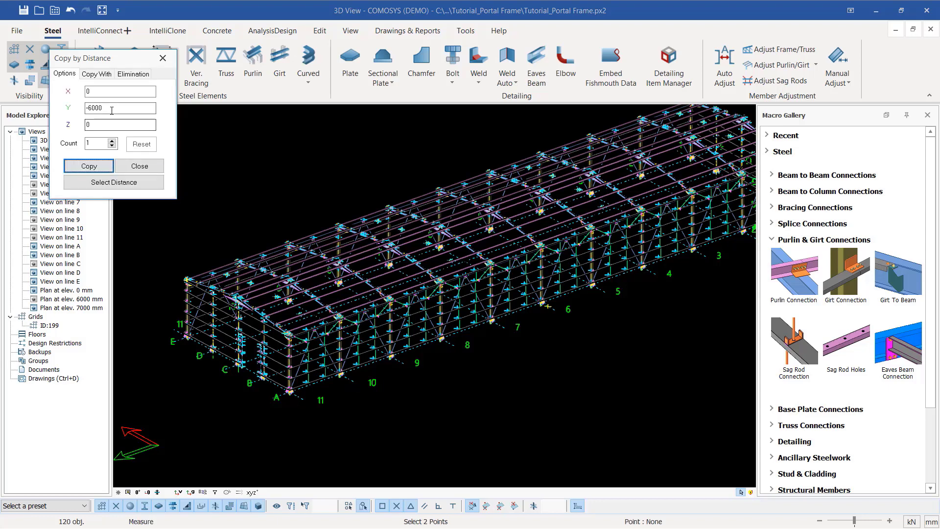
drag(105, 107, 80, 109)
text(0)
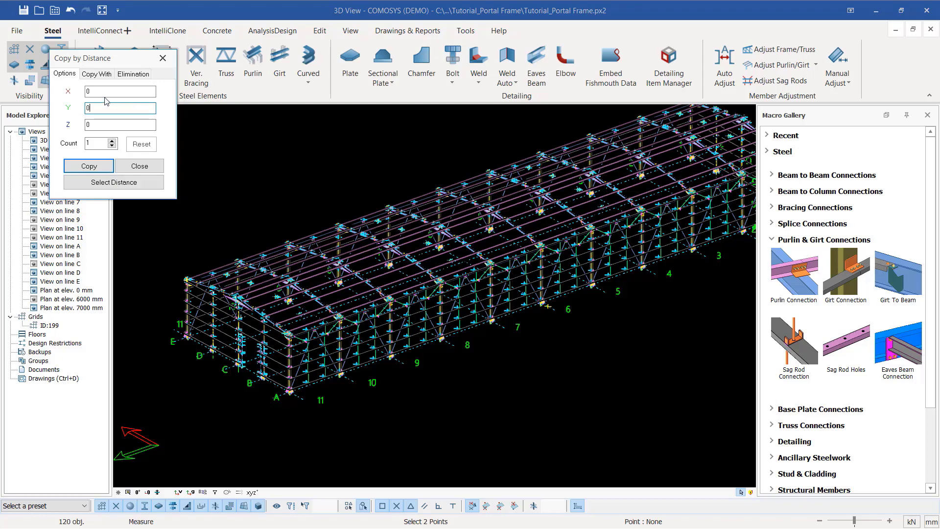
key(shift+Tab)
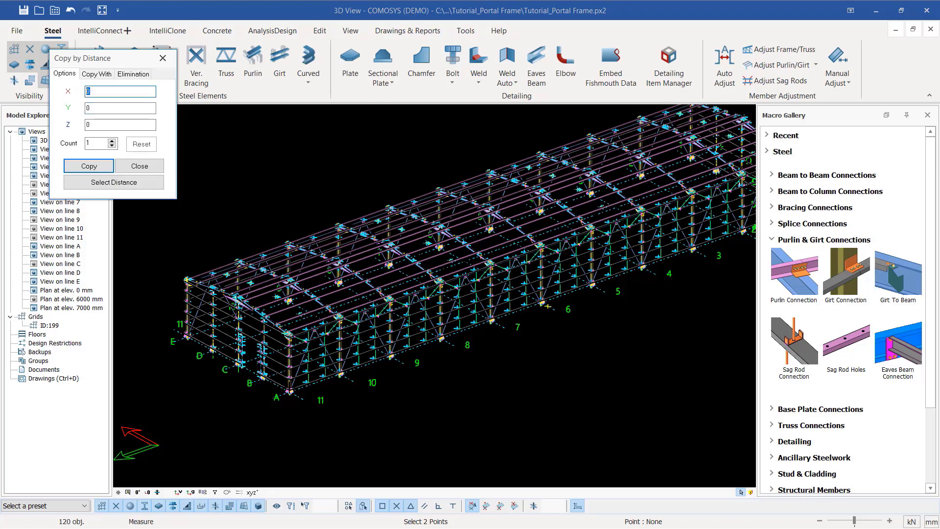
Try to copy the sag rods once across to the opposite side wall with an X distance of 15000, and dismiss the copy log.
scroll(548, 306, up, 6)
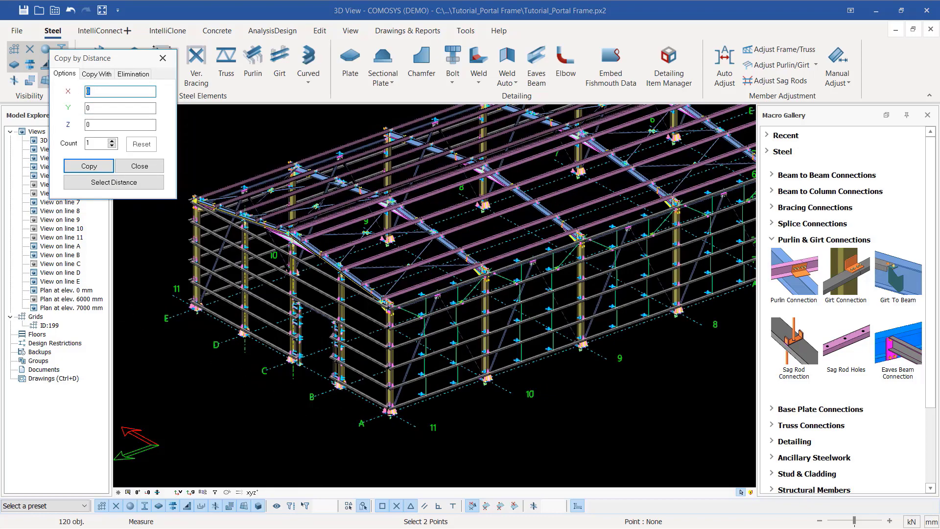
scroll(399, 410, up, 6)
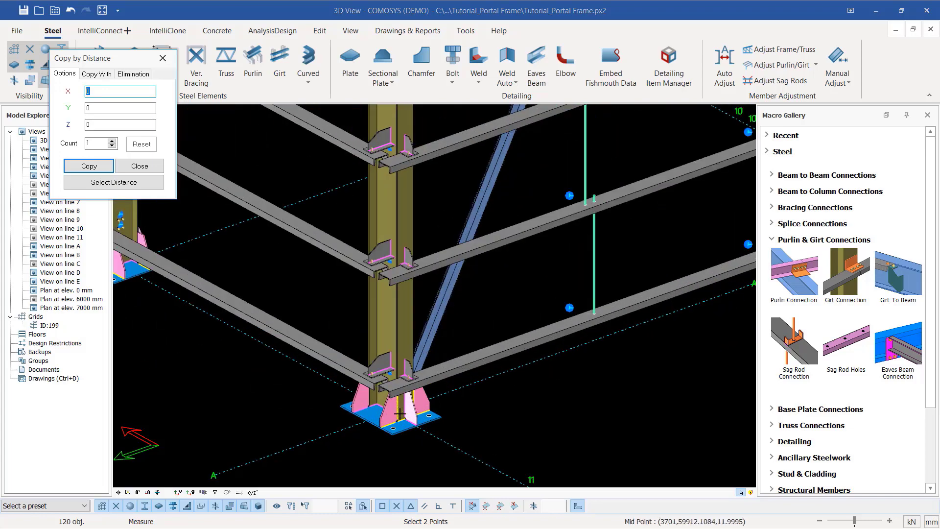
scroll(404, 412, up, 2)
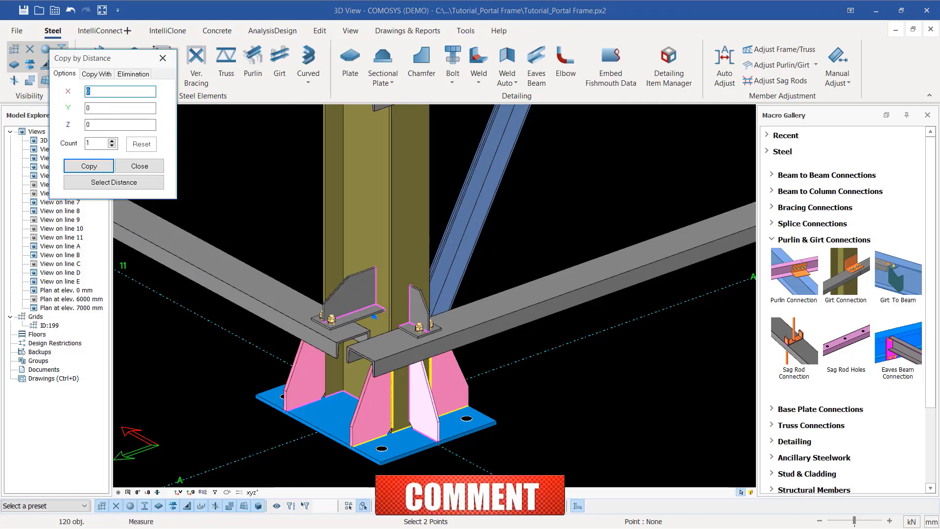
scroll(519, 420, down, 5)
scroll(540, 420, down, 3)
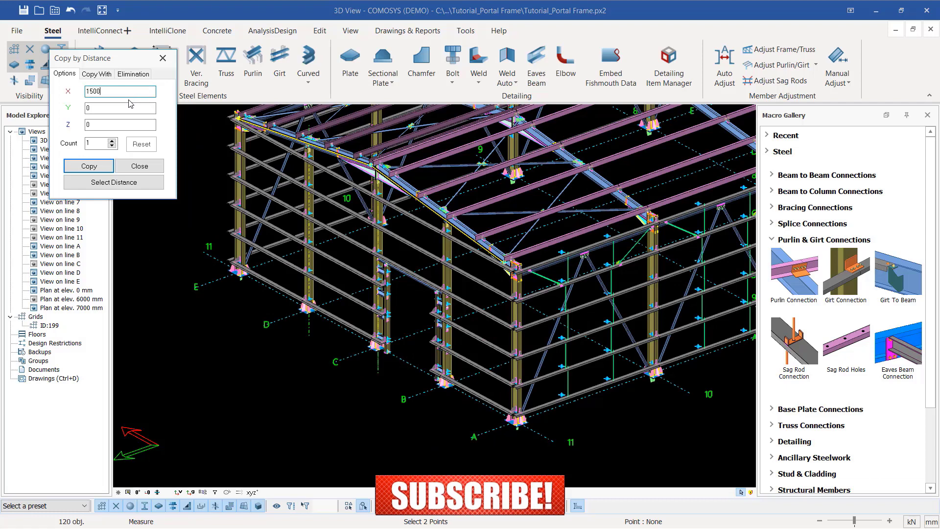
text(0)
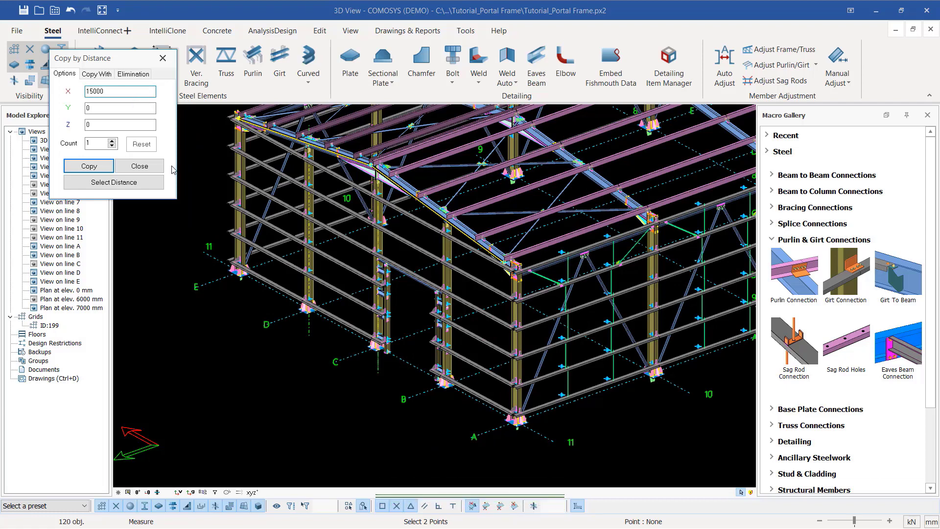
click(84, 167)
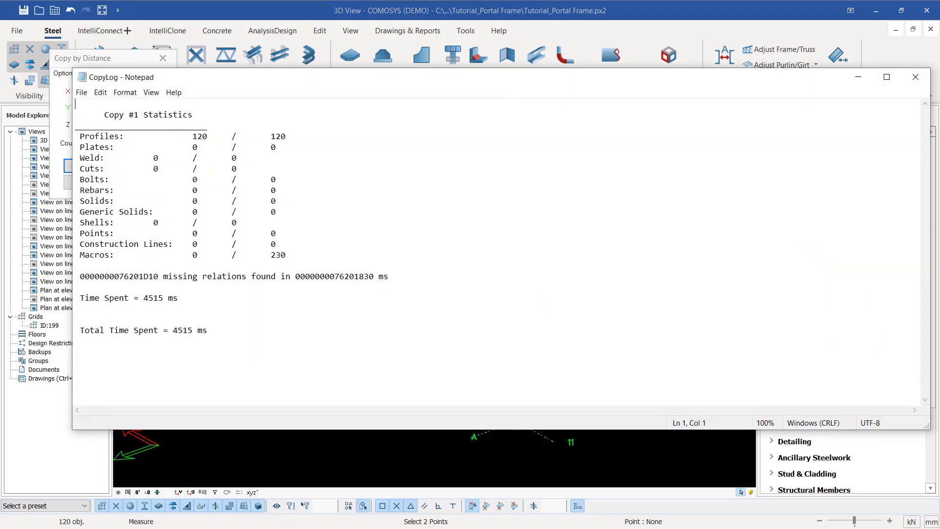
click(915, 77)
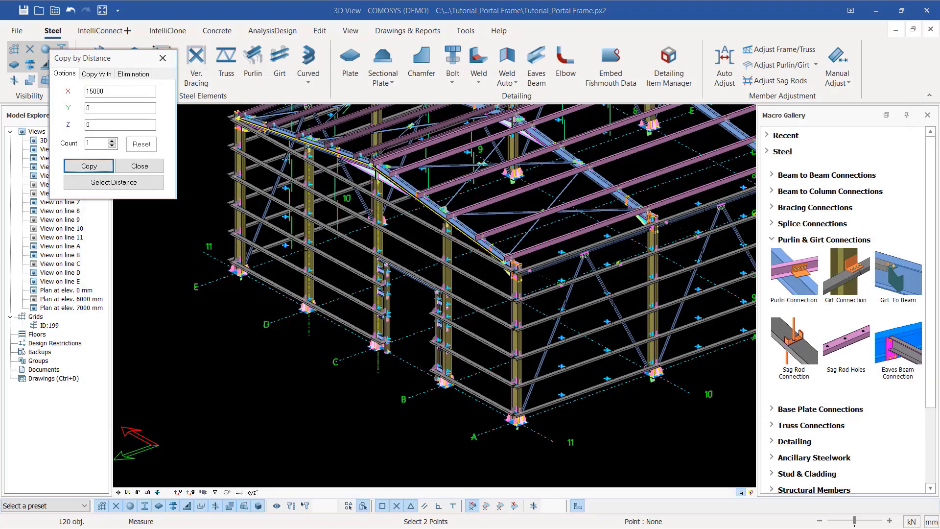
Close the copy by distance, check the copied sag rods against the girts on the line E wall, and undo the copy.
scroll(305, 250, up, 5)
scroll(179, 151, down, 5)
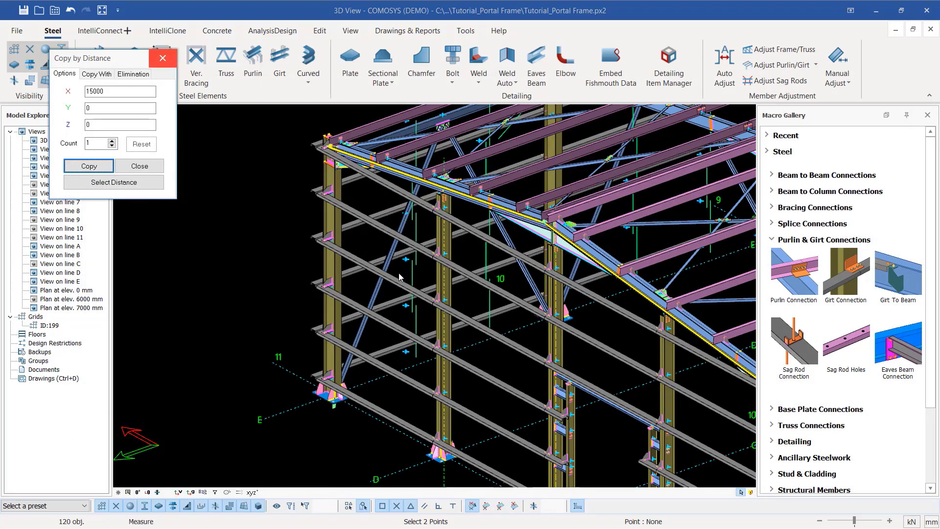
key(Escape)
scroll(323, 240, up, 2)
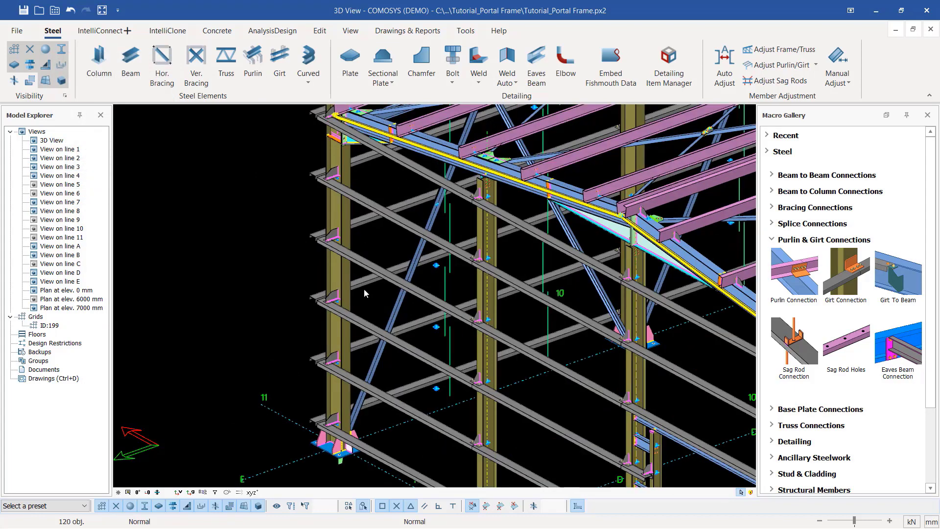
scroll(450, 253, up, 3)
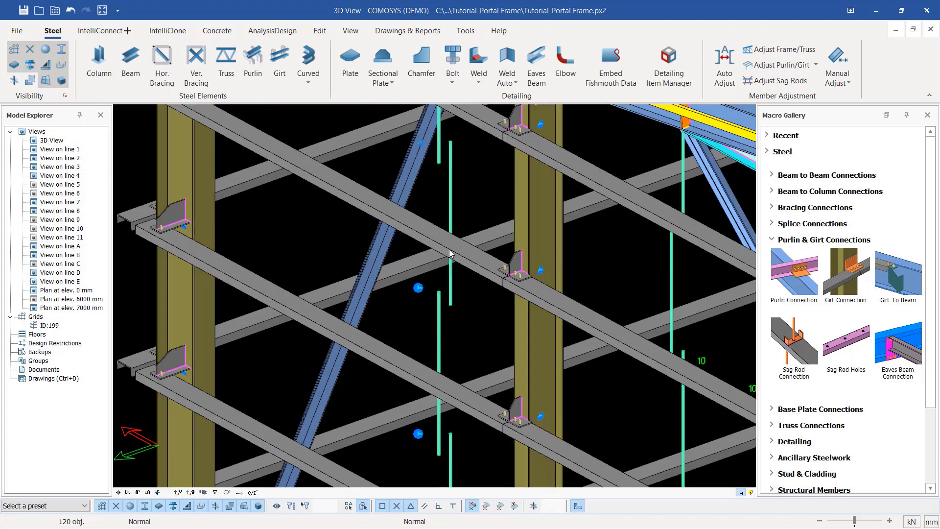
scroll(388, 290, down, 4)
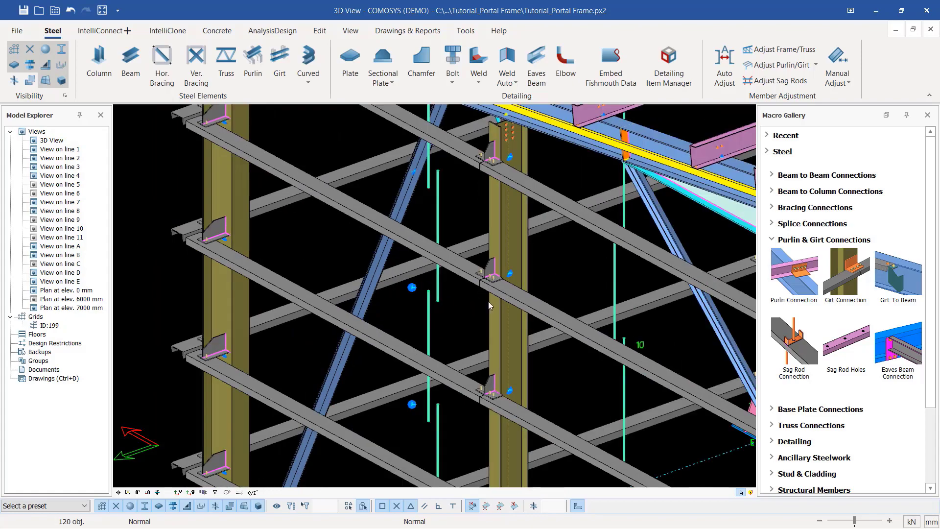
scroll(341, 429, up, 4)
click(336, 424)
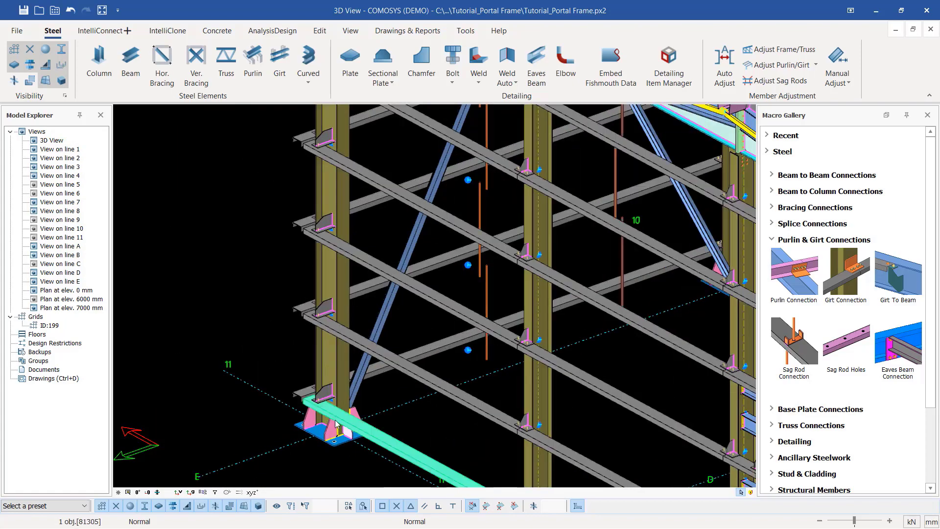
middle_drag(335, 424, 378, 419)
scroll(362, 403, down, 3)
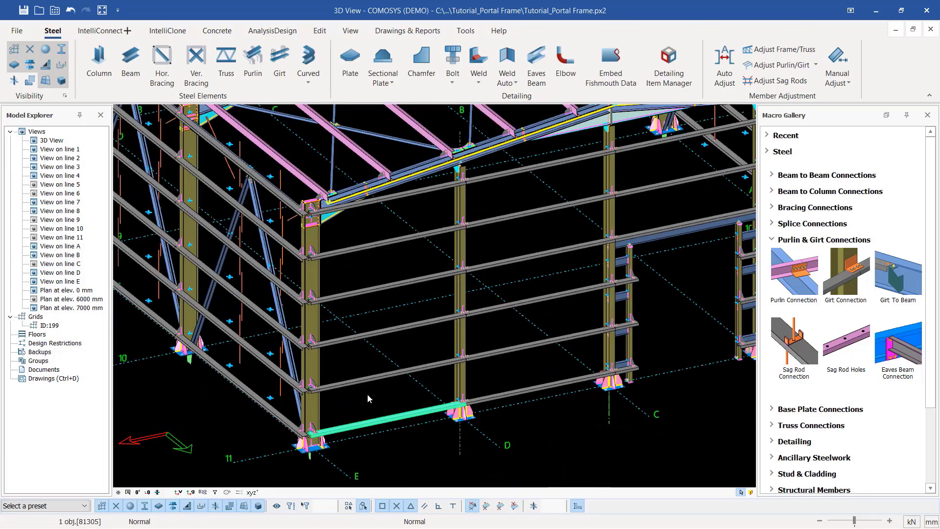
middle_drag(397, 387, 343, 390)
middle_drag(426, 385, 347, 339)
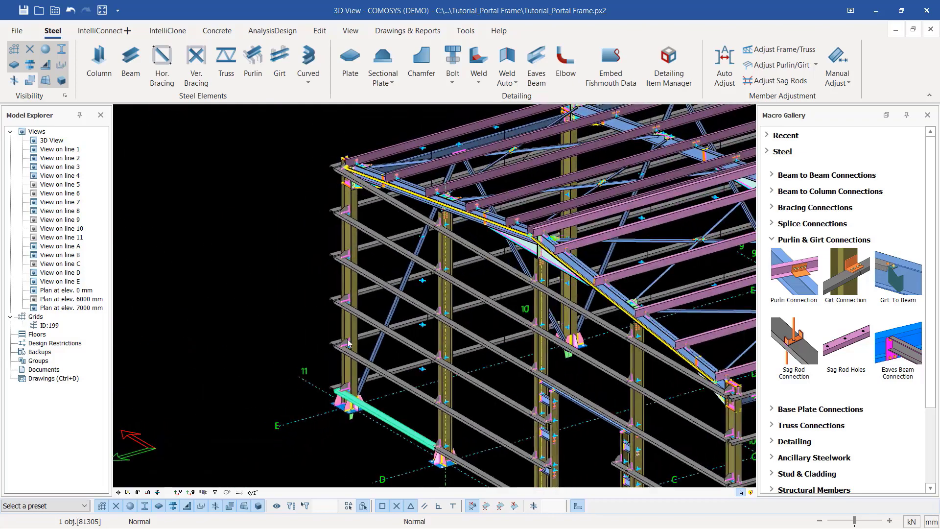
click(70, 10)
Examine how the girts and base plates sit at the corner columns of the line 11 end wall.
scroll(268, 128, down, 3)
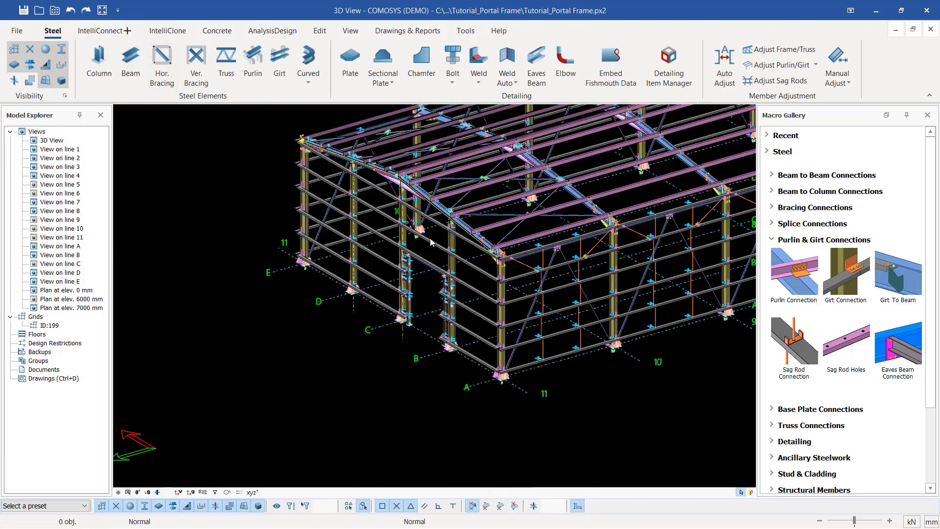
scroll(504, 376, up, 6)
middle_drag(492, 375, 474, 363)
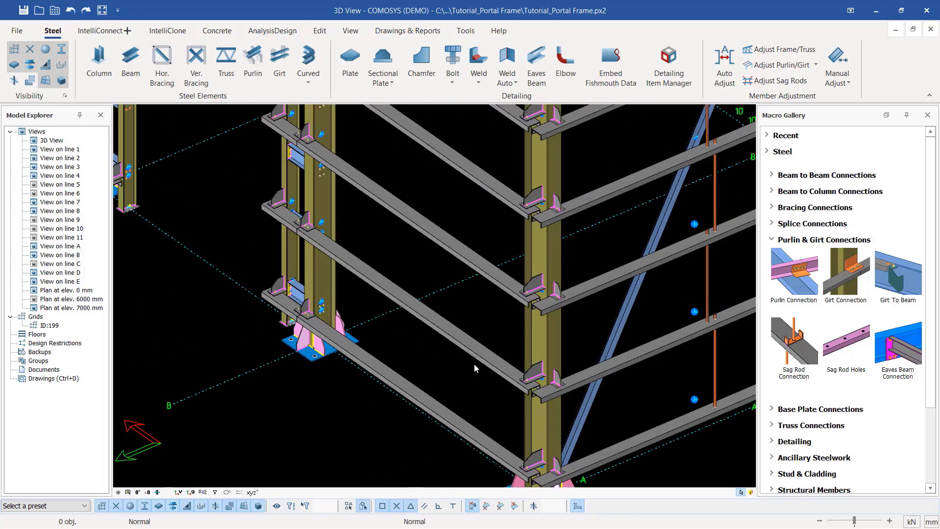
scroll(474, 364, down, 4)
scroll(489, 369, up, 7)
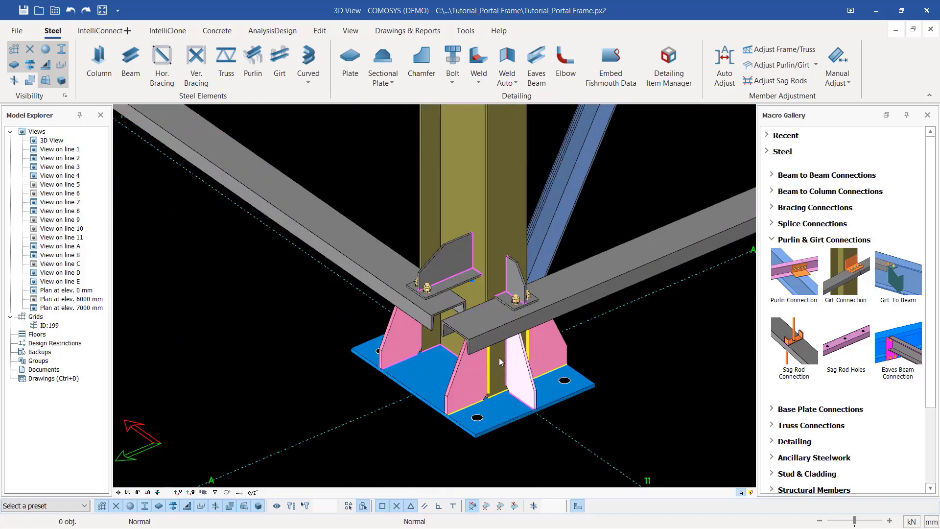
click(489, 330)
middle_drag(492, 333, 424, 292)
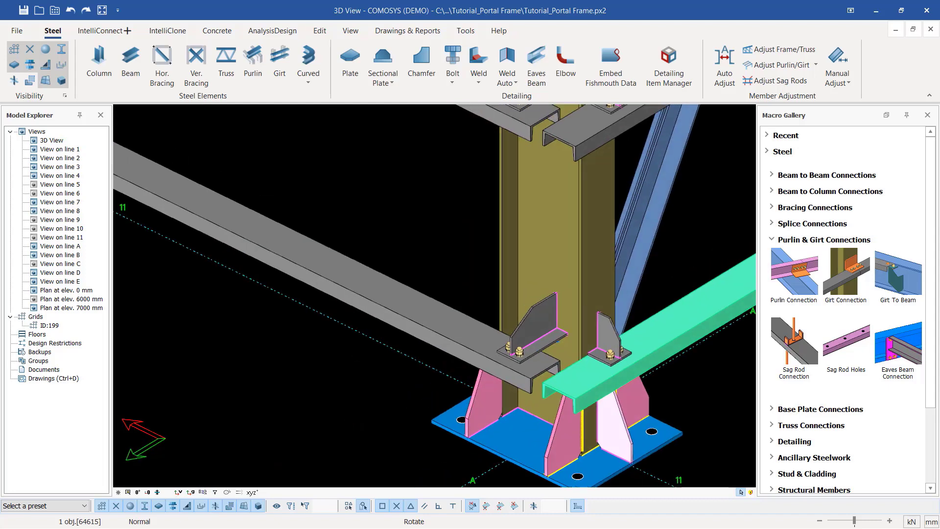
scroll(424, 292, down, 2)
scroll(424, 293, down, 1)
scroll(498, 385, up, 3)
click(508, 387)
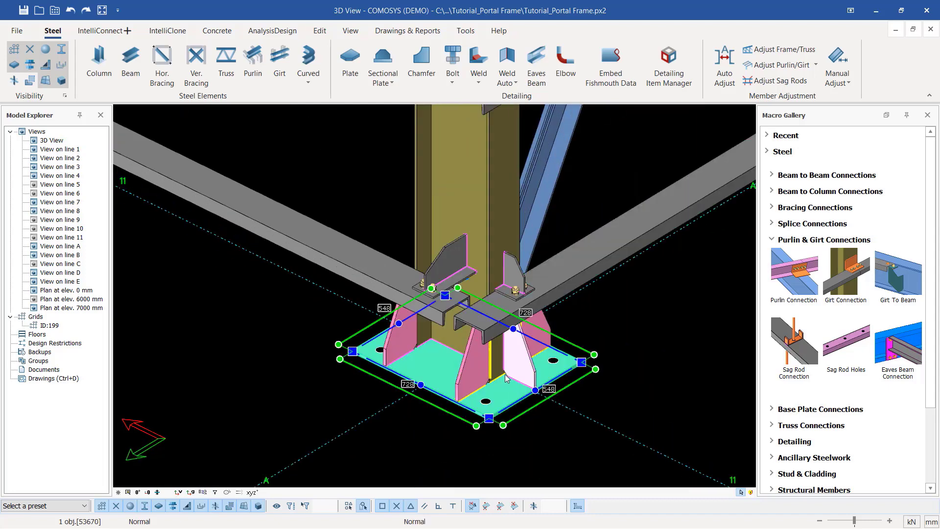
middle_drag(507, 386, 538, 386)
click(592, 310)
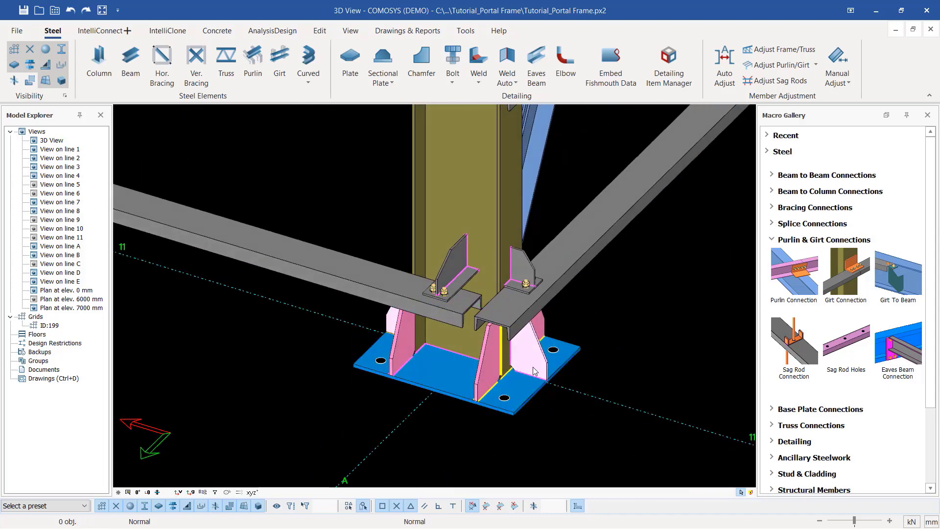
scroll(465, 301, down, 6)
scroll(129, 227, up, 5)
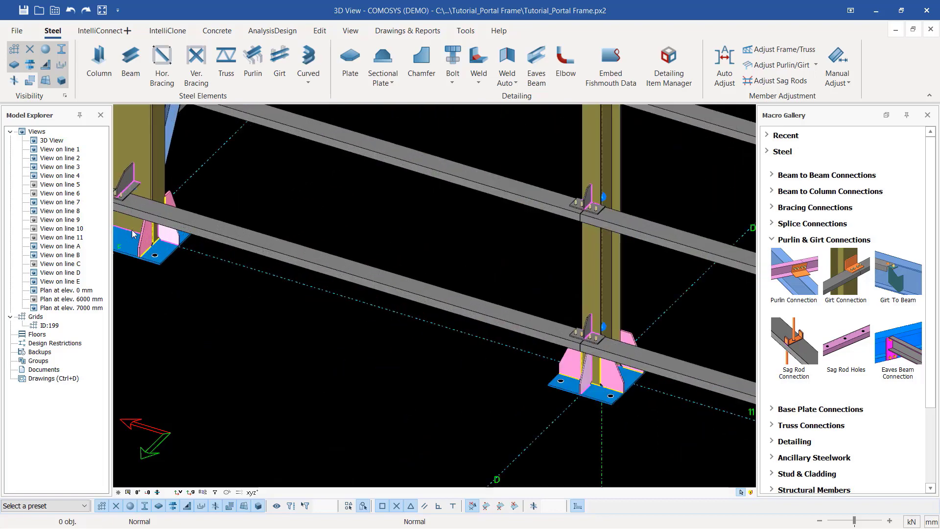
scroll(132, 234, down, 5)
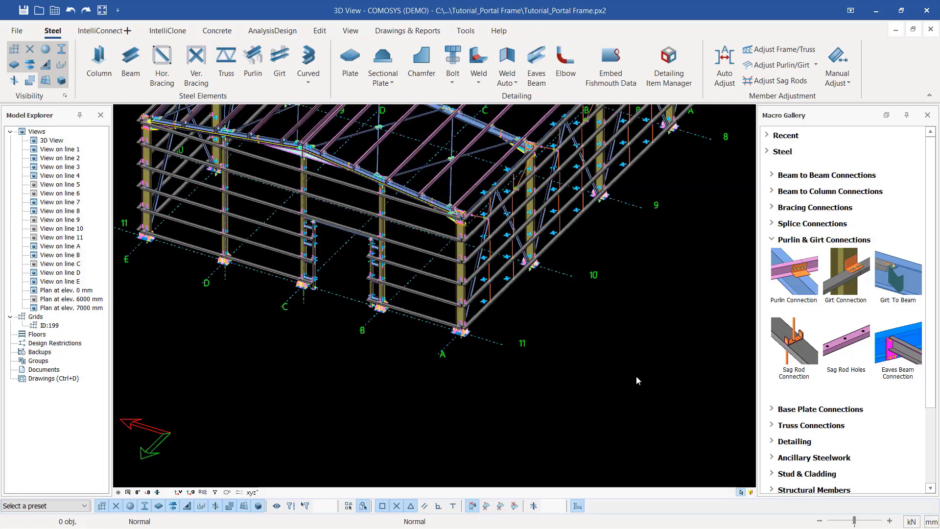
Select only the D20 sag rods from all objects, grouping the profiles by section name and beam group, and check the selection along the side wall.
key(ctrl+a)
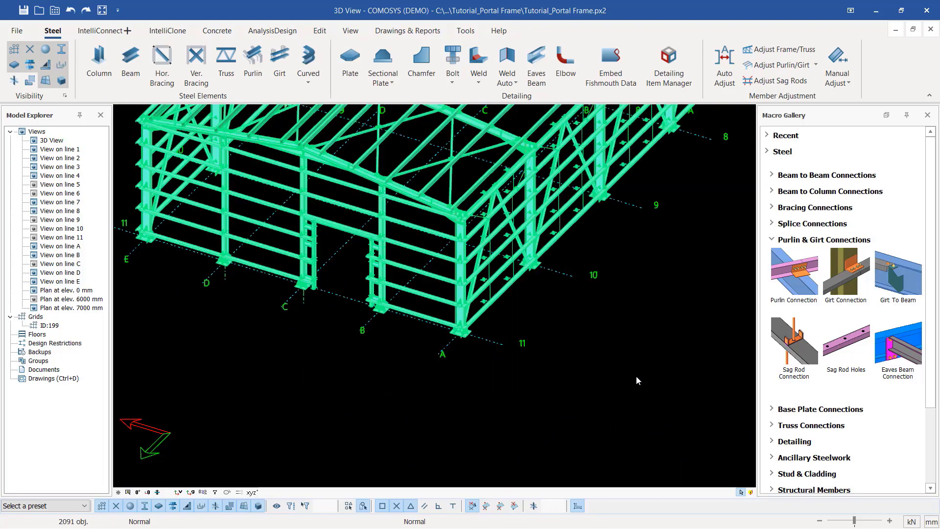
key(Return)
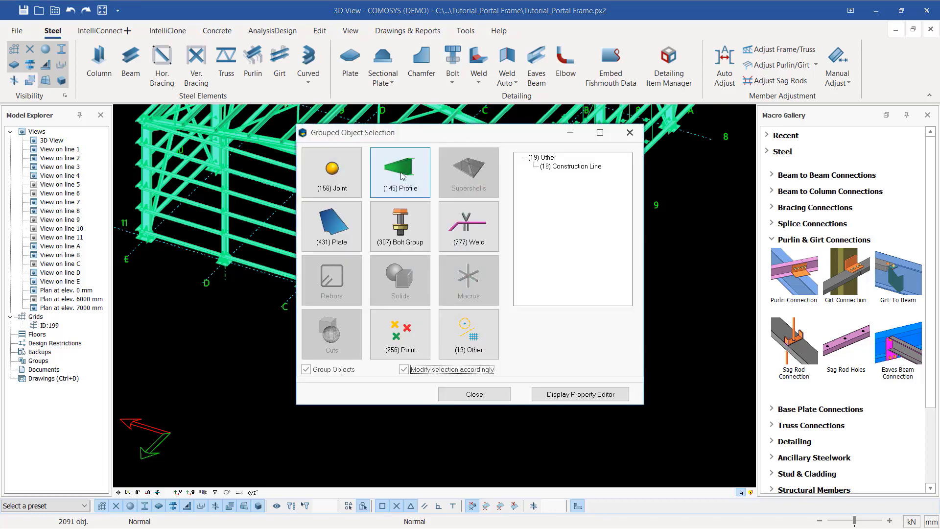
click(401, 172)
click(542, 328)
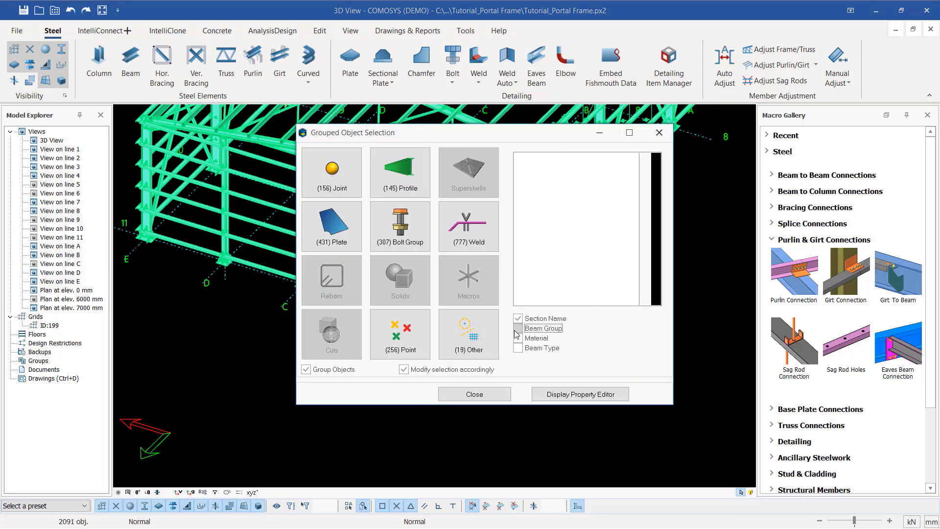
click(571, 185)
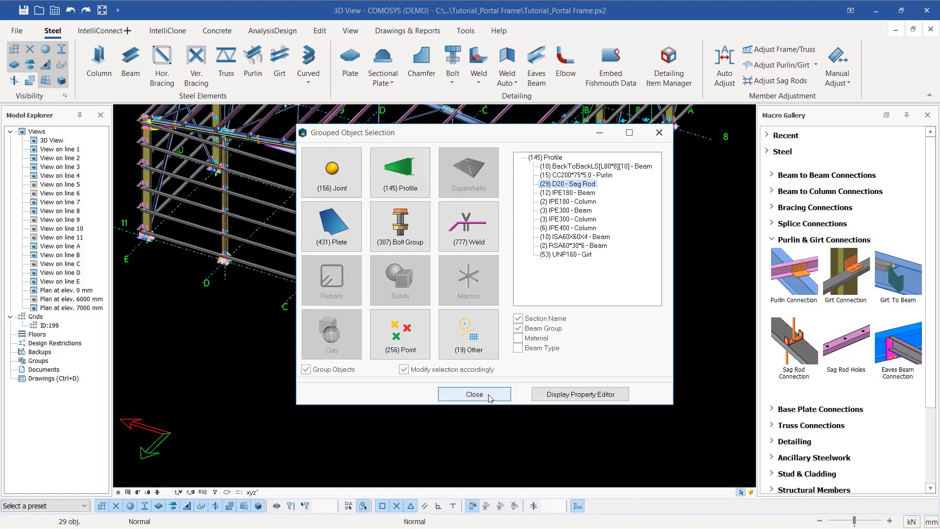
click(505, 395)
scroll(614, 198, up, 5)
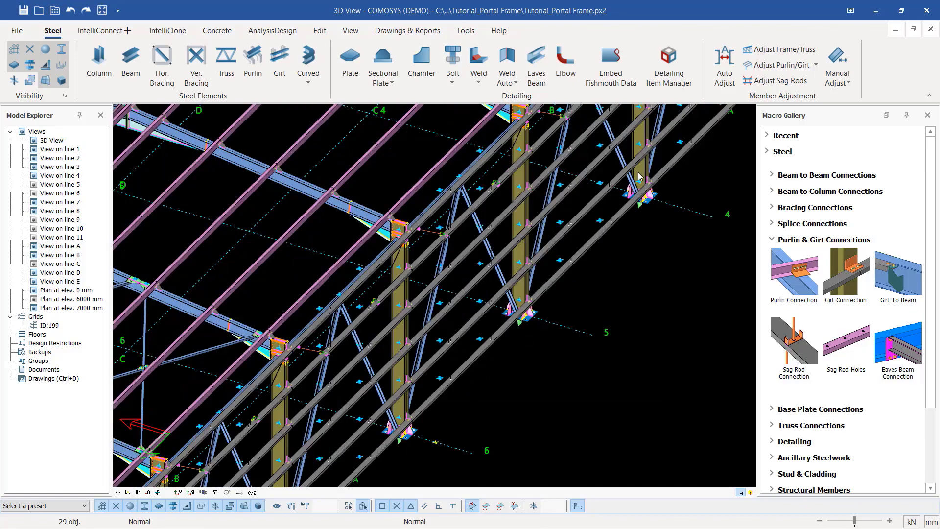
scroll(490, 233, down, 5)
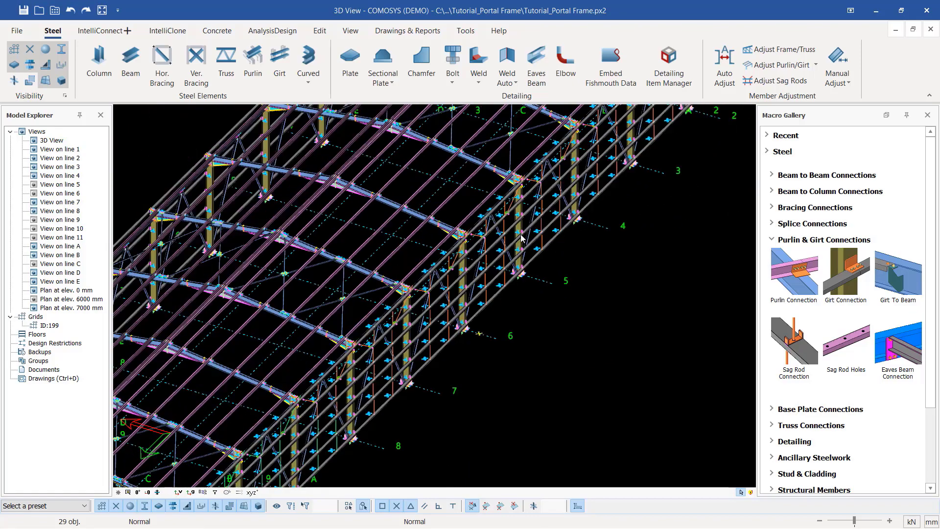
scroll(385, 394, up, 2)
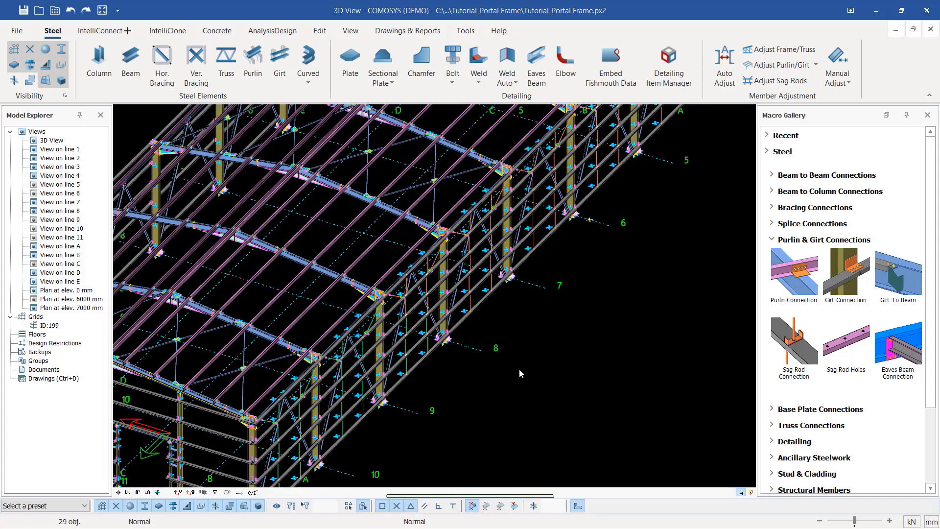
Reselect only the D20 sag rods, grouping all profiles by section name and beam group, and check which wall bays between lines 1 and 11 are covered.
key(ctrl+a)
key(Return)
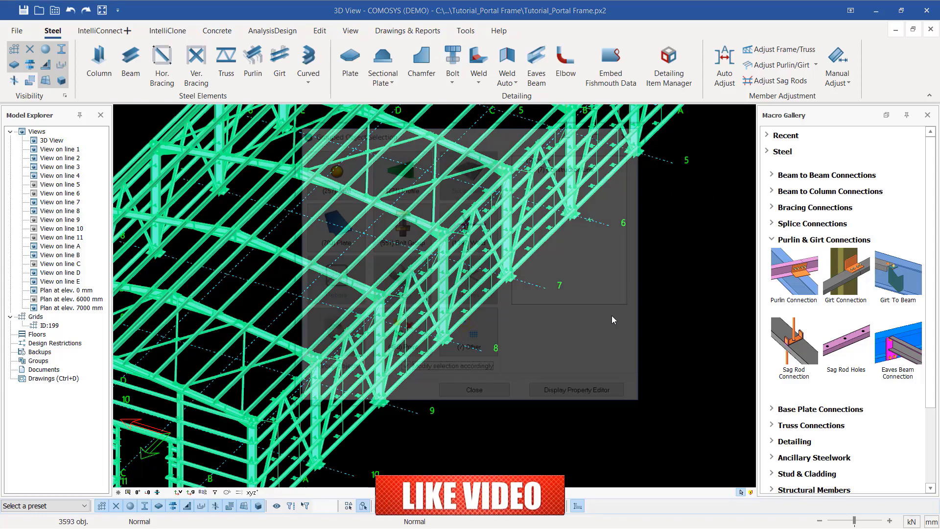
click(404, 171)
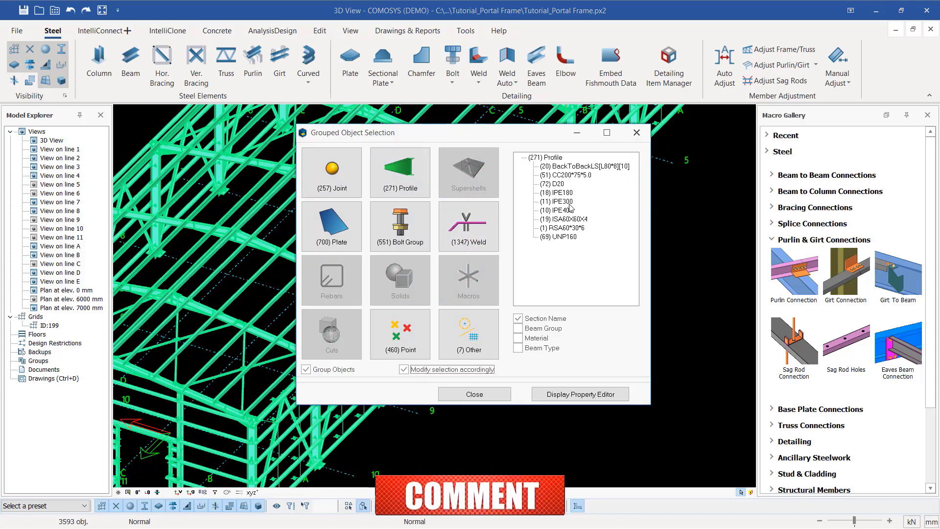
click(518, 328)
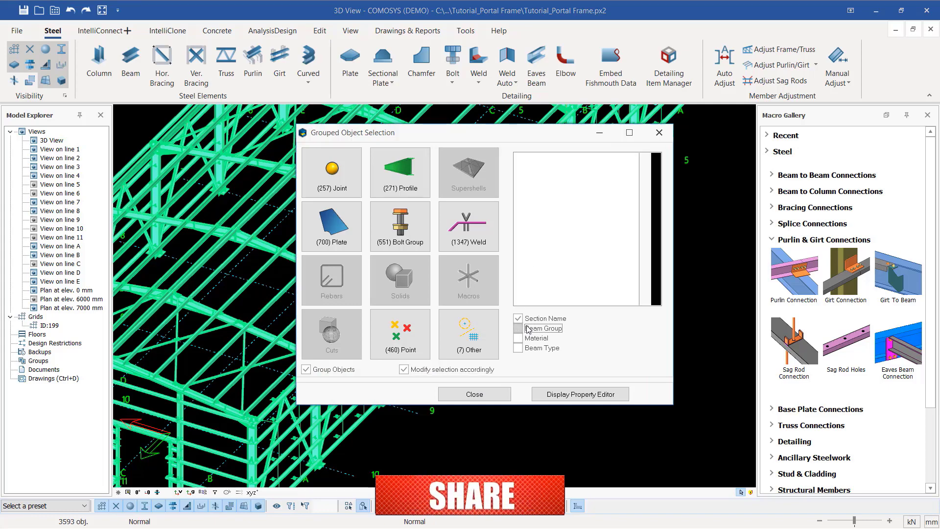
click(583, 184)
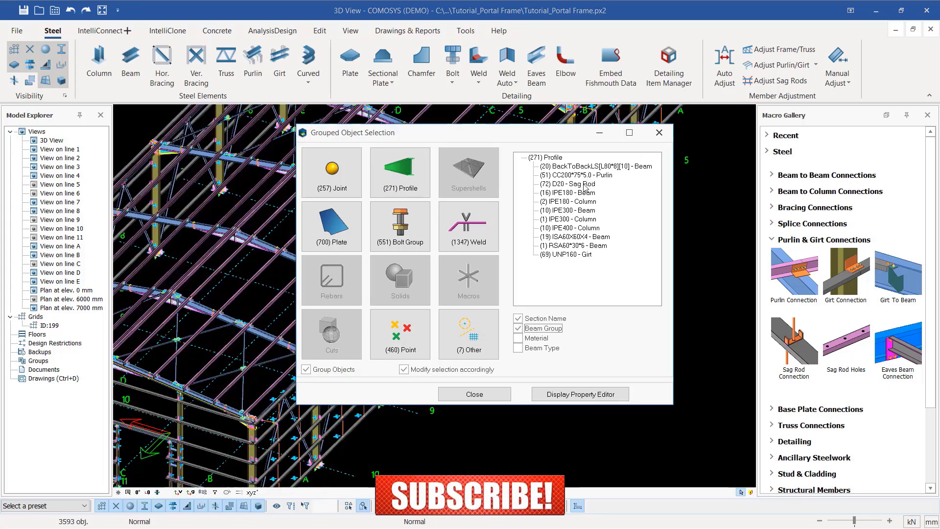
click(472, 394)
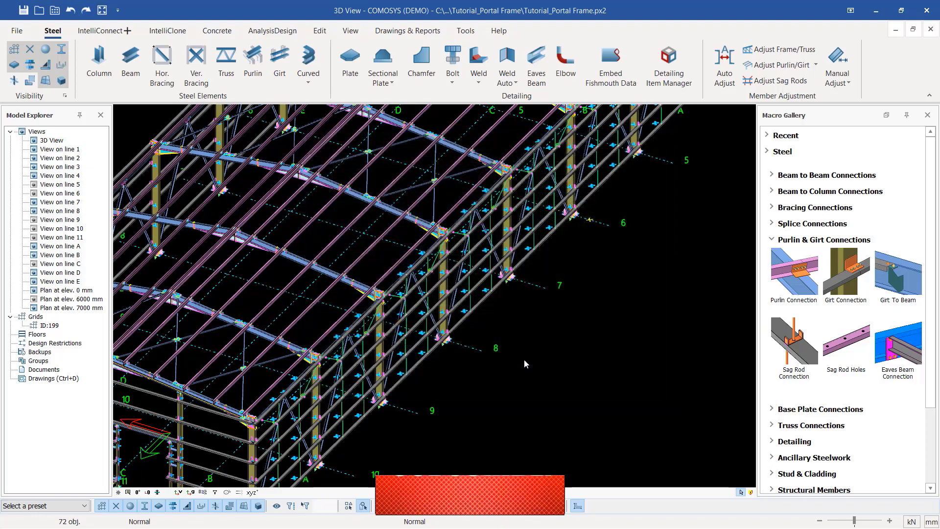
scroll(523, 359, down, 5)
scroll(601, 165, up, 5)
scroll(600, 163, up, 2)
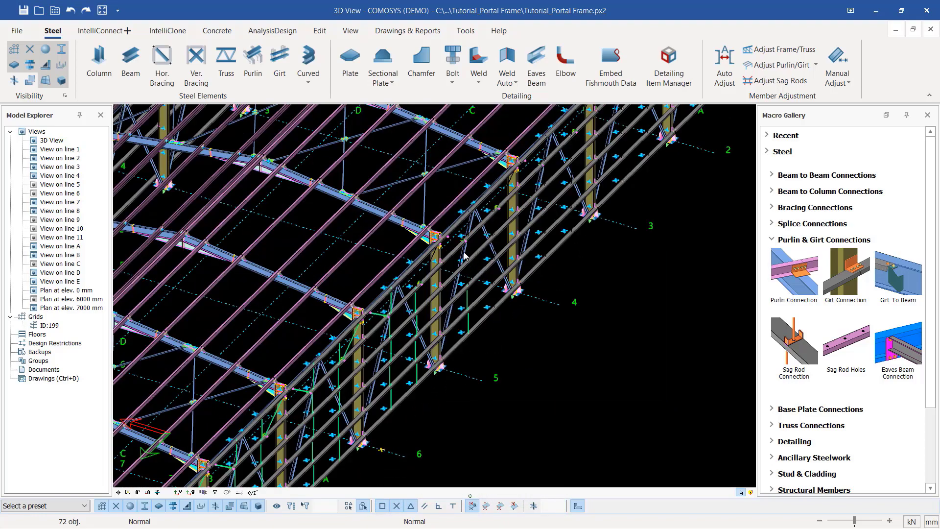
scroll(473, 251, down, 4)
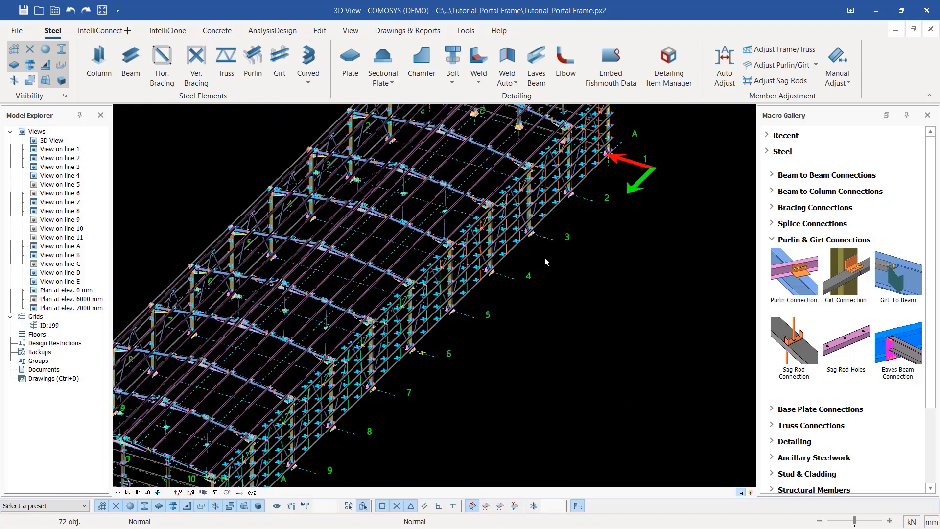
Select the D20 sag rods again from the wider view, with beam group added to the grouping, and inspect them near lines 2 and 3.
key(ctrl+a)
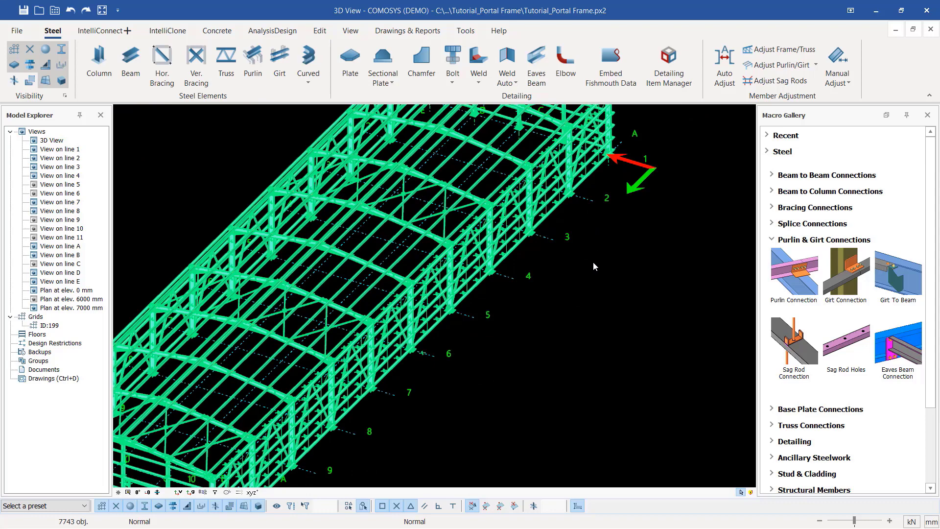
right_click(594, 262)
click(403, 185)
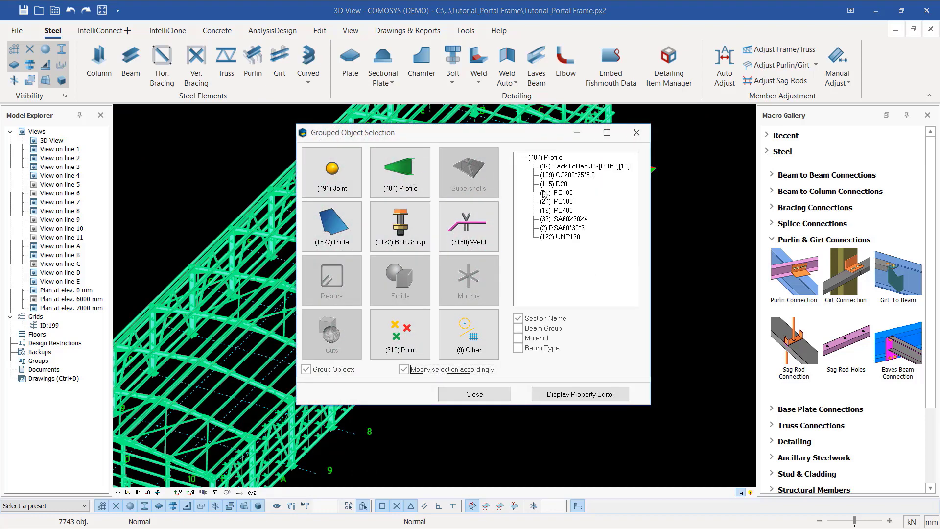
click(521, 330)
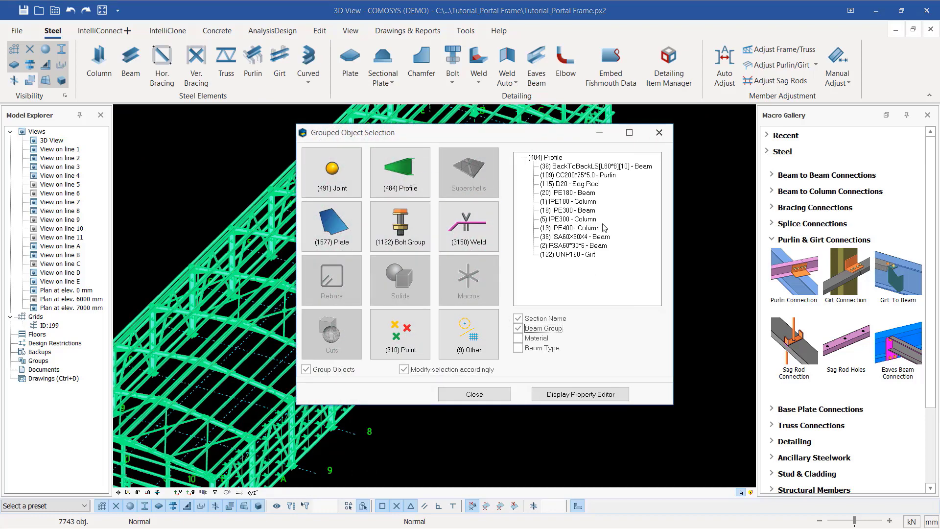
click(585, 184)
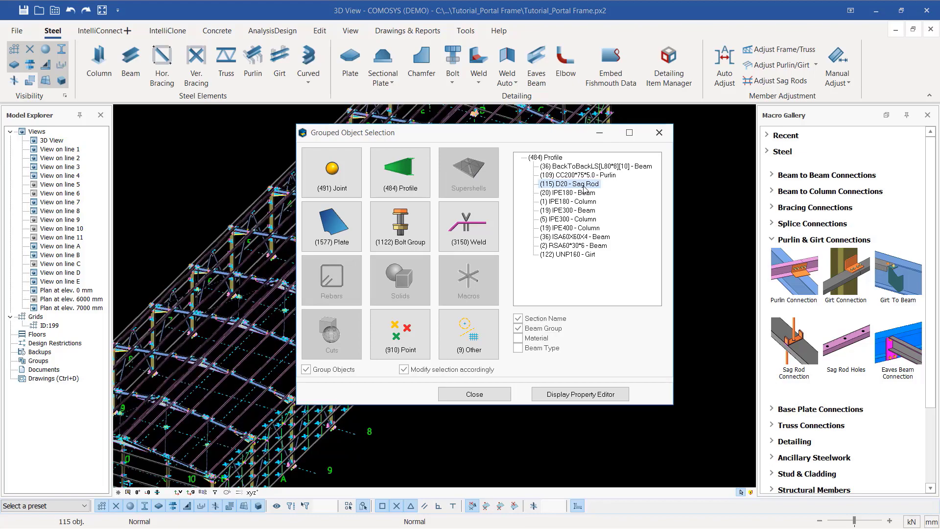
click(475, 394)
scroll(492, 324, down, 2)
scroll(532, 216, up, 8)
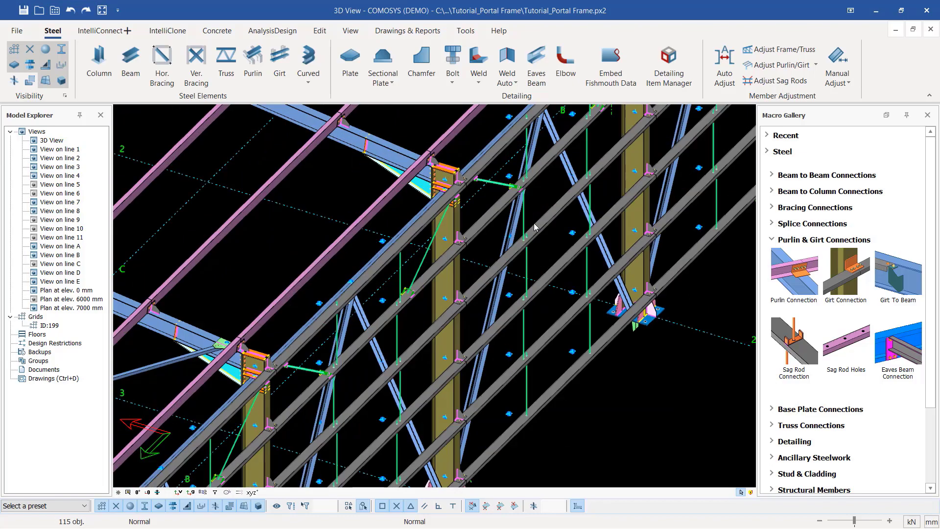
scroll(575, 223, down, 3)
scroll(586, 222, down, 8)
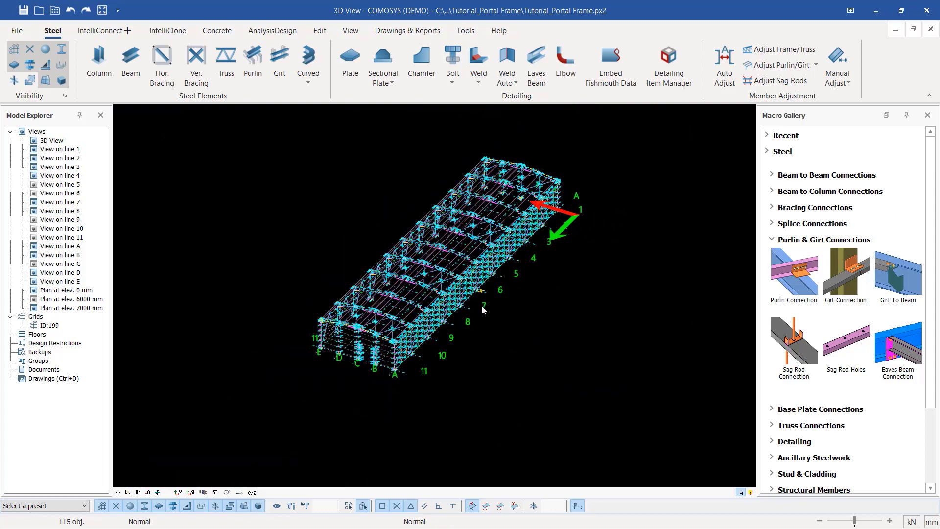
Isolate the selected sag rods, inspect them along the whole side wall, and show all model objects again.
right_click(615, 237)
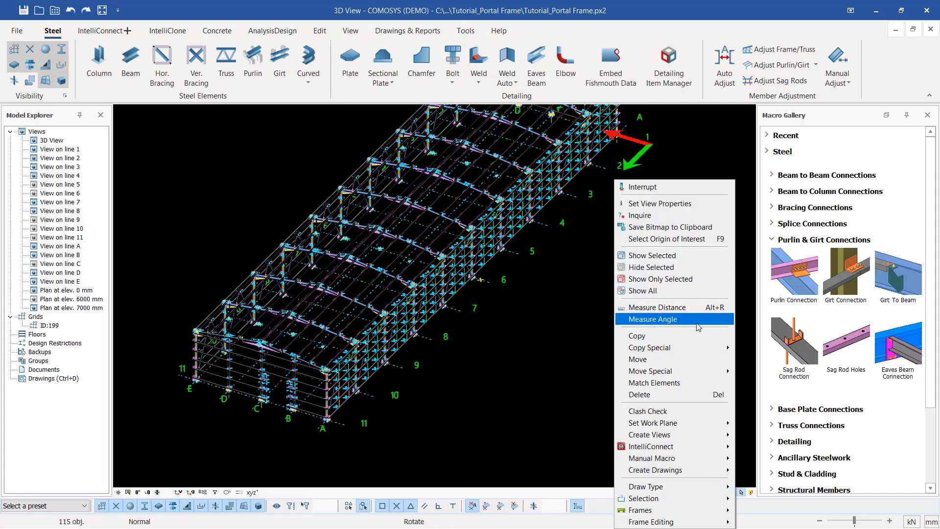
click(674, 283)
scroll(336, 386, up, 3)
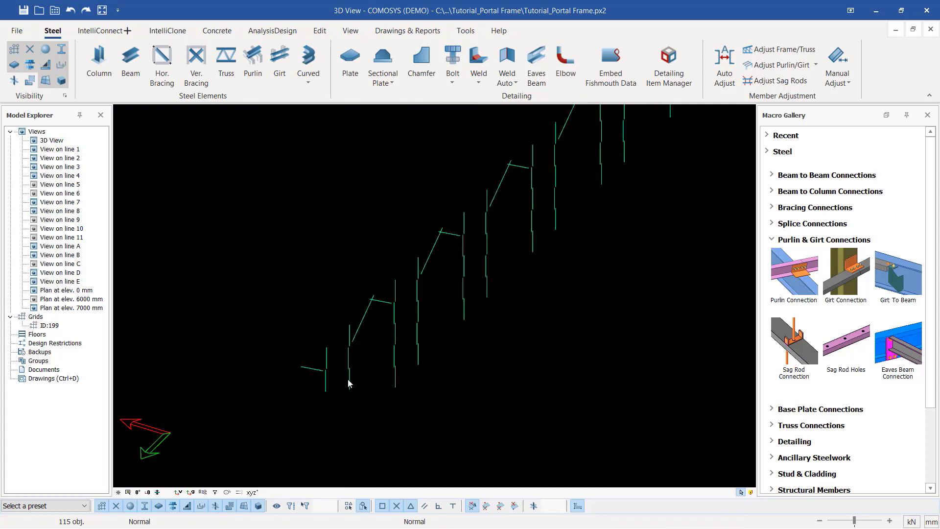
scroll(372, 360, down, 5)
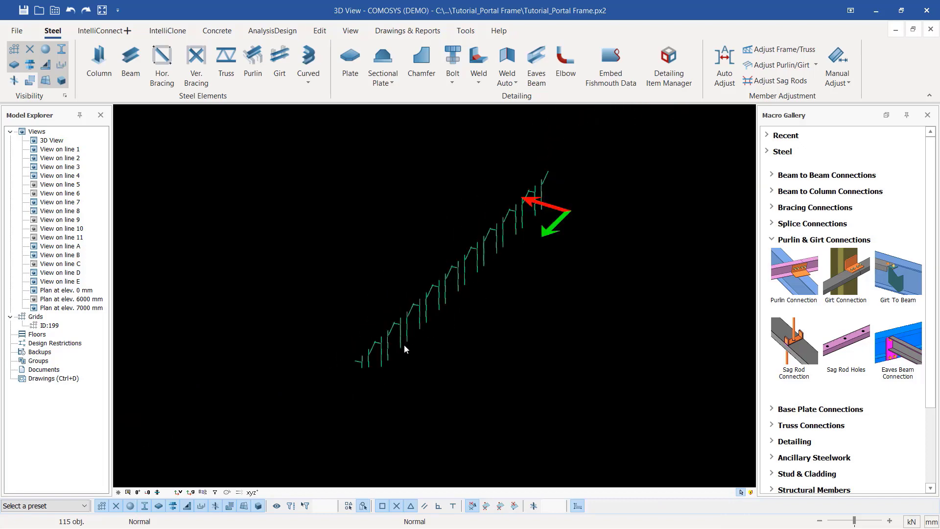
scroll(525, 196, up, 3)
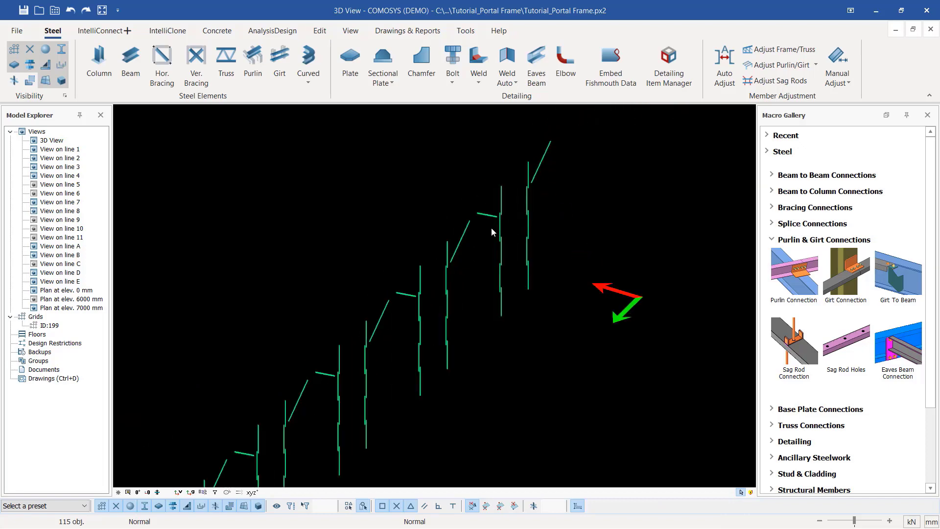
right_click(575, 204)
click(637, 291)
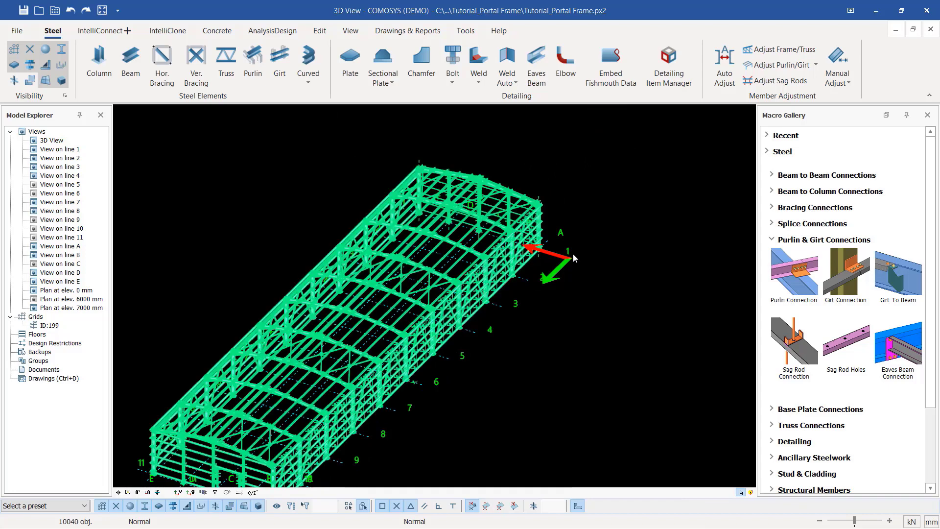
Filter the selection of the entire model down to the D20 sag rod profiles, grouped by section name and beam group.
key(ctrl+g)
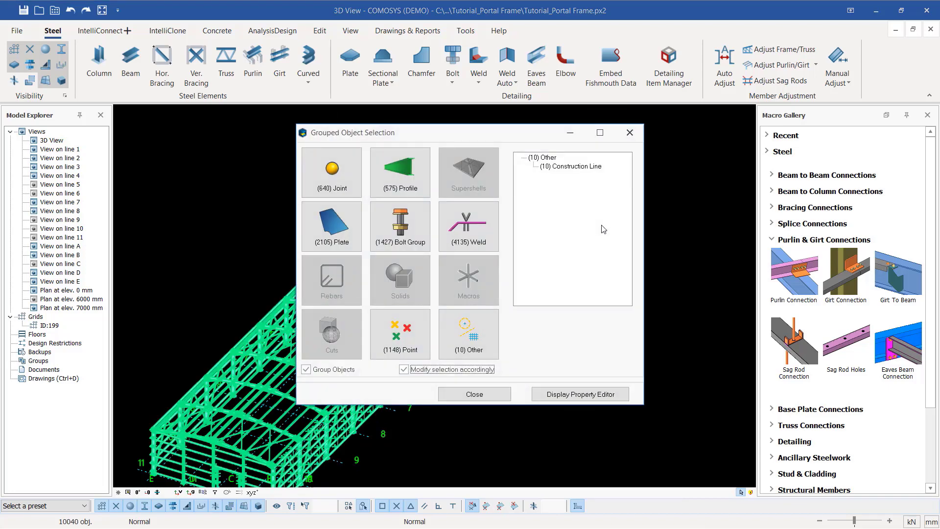
click(405, 179)
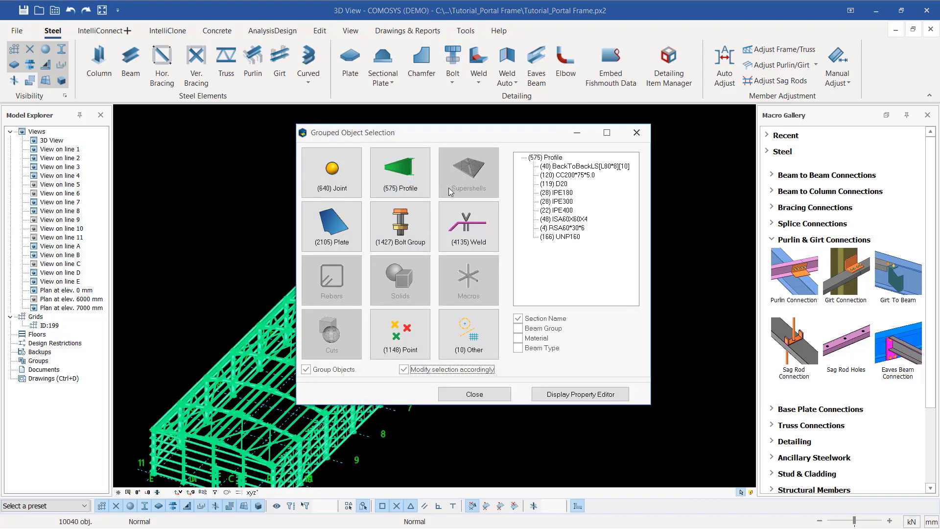
click(519, 329)
click(582, 185)
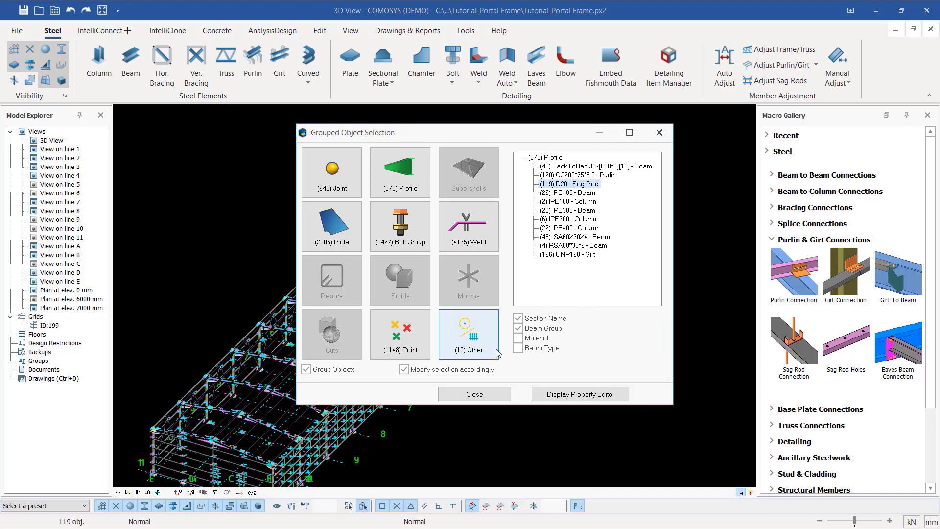
click(474, 394)
Add the unselected sag rod between the two lowest girts of the line A wall, in the bay between lines 10 and 11, to the selection.
scroll(410, 365, down, 3)
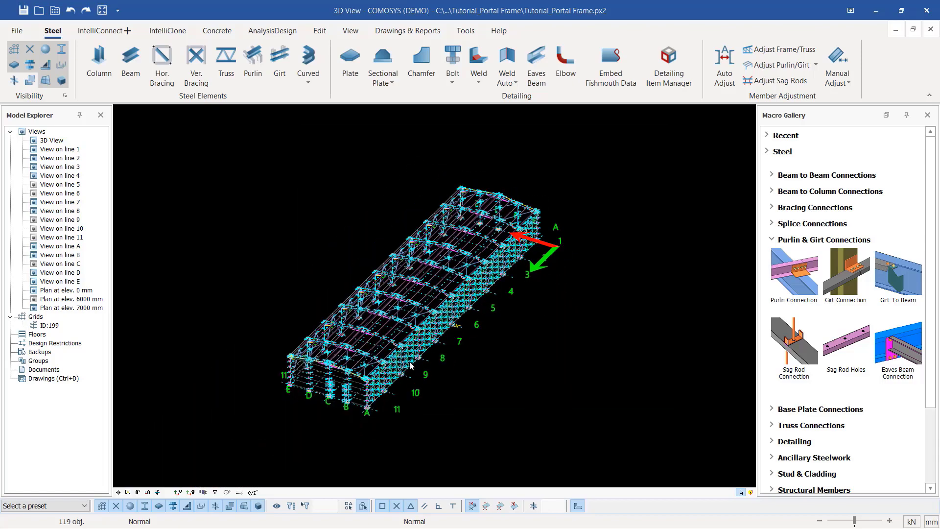
scroll(410, 364, up, 5)
scroll(323, 368, up, 6)
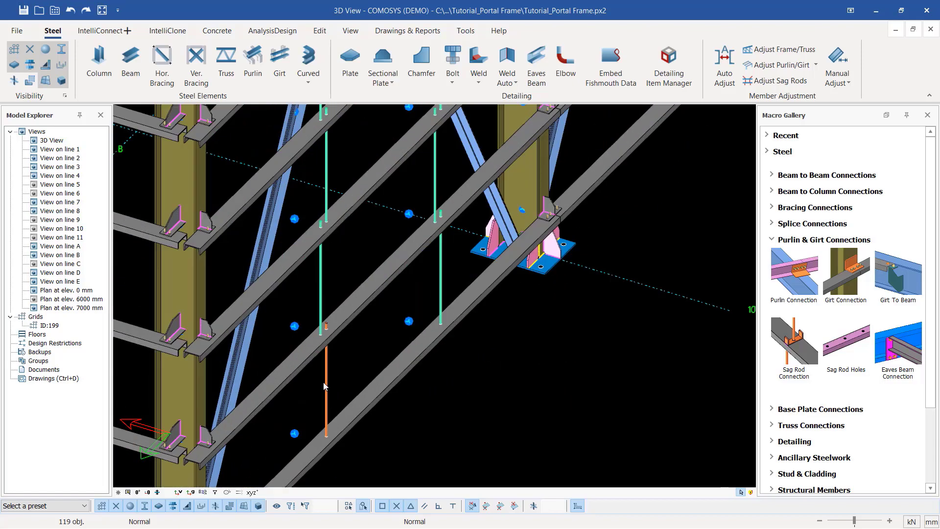
click(324, 386)
Examine the sag rod selection bay by bay along the line A wall, from line 11 to line 1 and back.
scroll(271, 410, down, 6)
scroll(476, 193, up, 3)
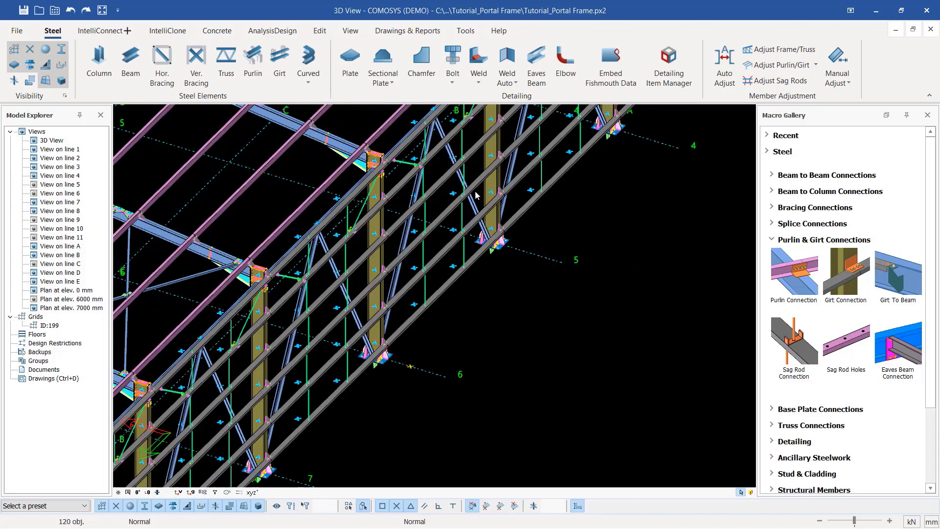
scroll(461, 222, down, 4)
scroll(501, 181, up, 5)
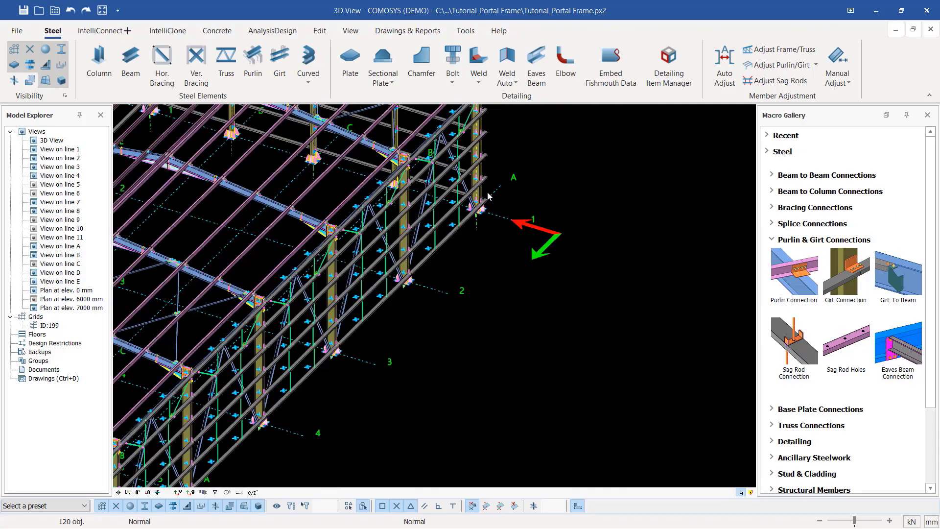
scroll(501, 181, down, 4)
scroll(529, 200, up, 2)
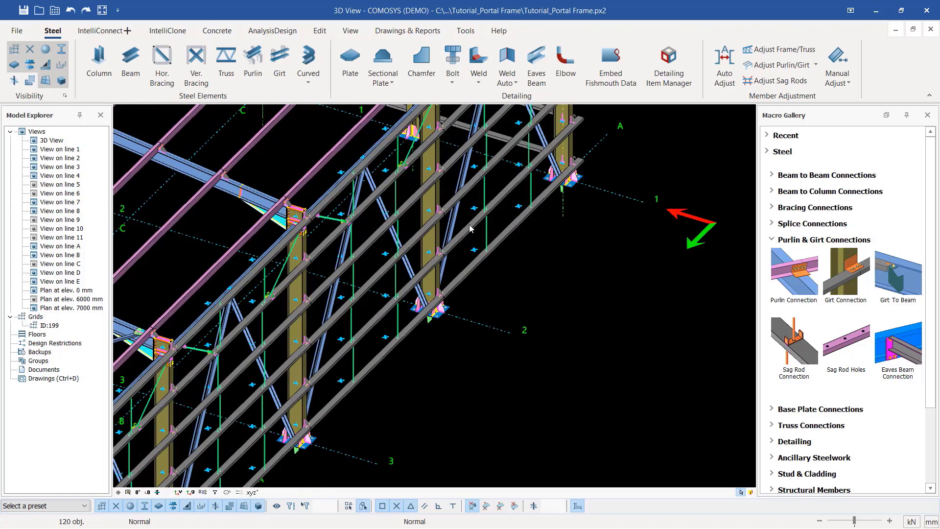
scroll(529, 199, down, 4)
scroll(269, 410, up, 4)
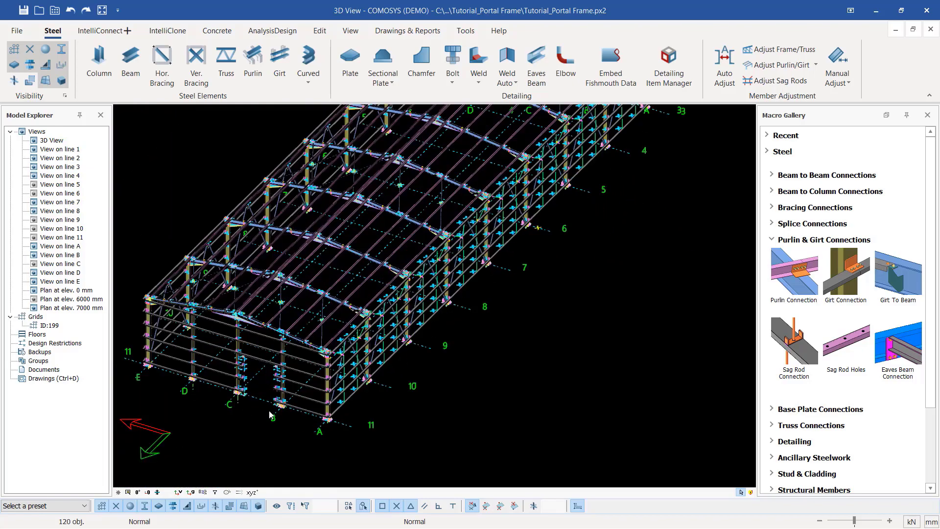
scroll(142, 223, down, 4)
scroll(227, 303, up, 4)
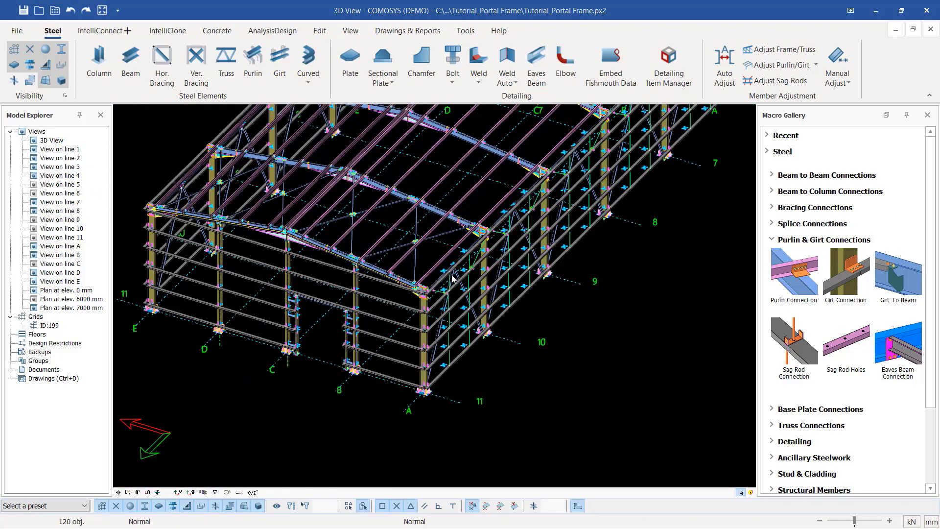
right_click(647, 308)
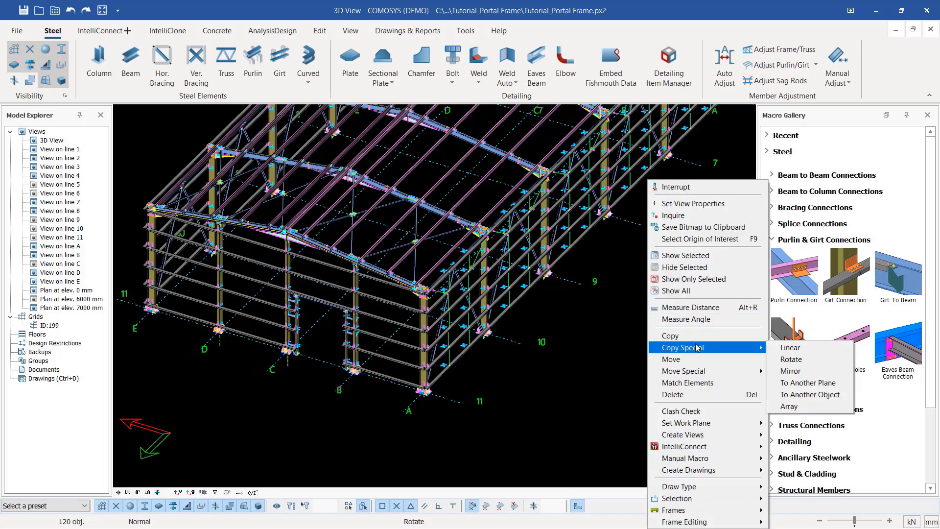
mouse_move(758, 347)
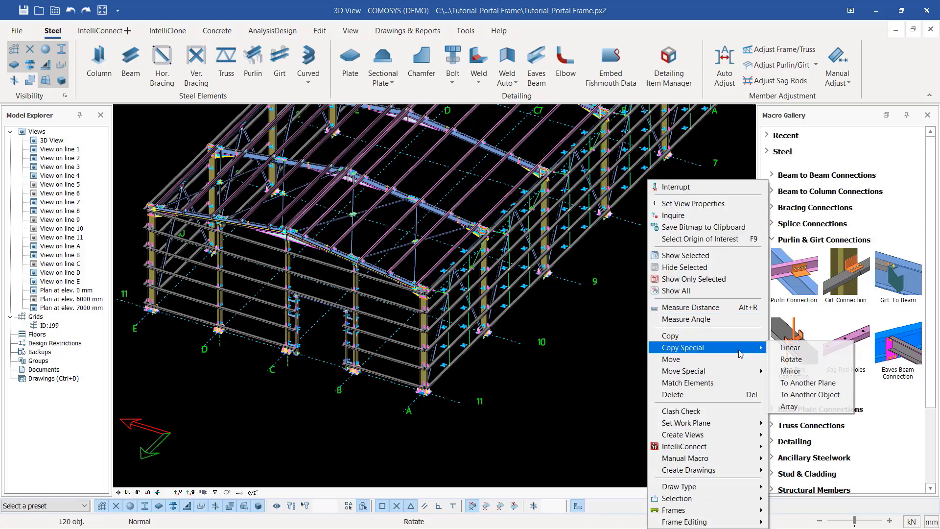
click(782, 351)
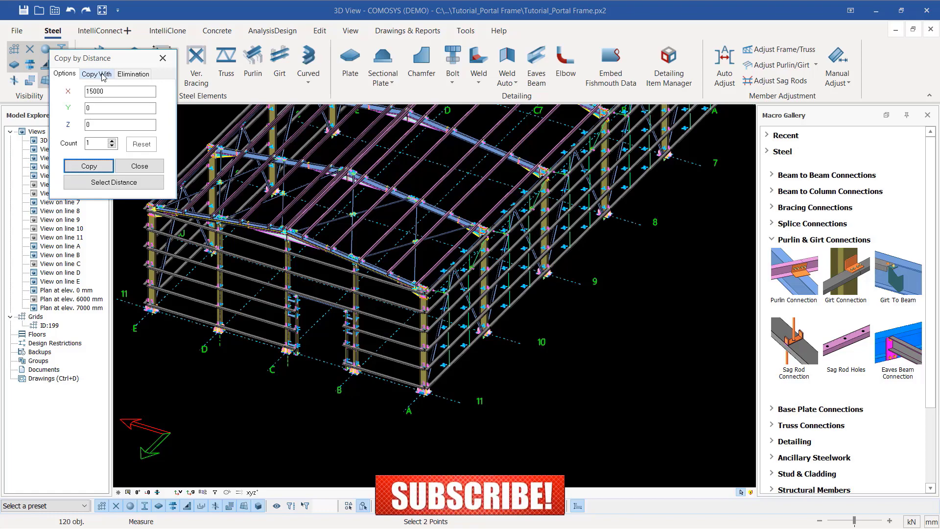
scroll(440, 357, up, 10)
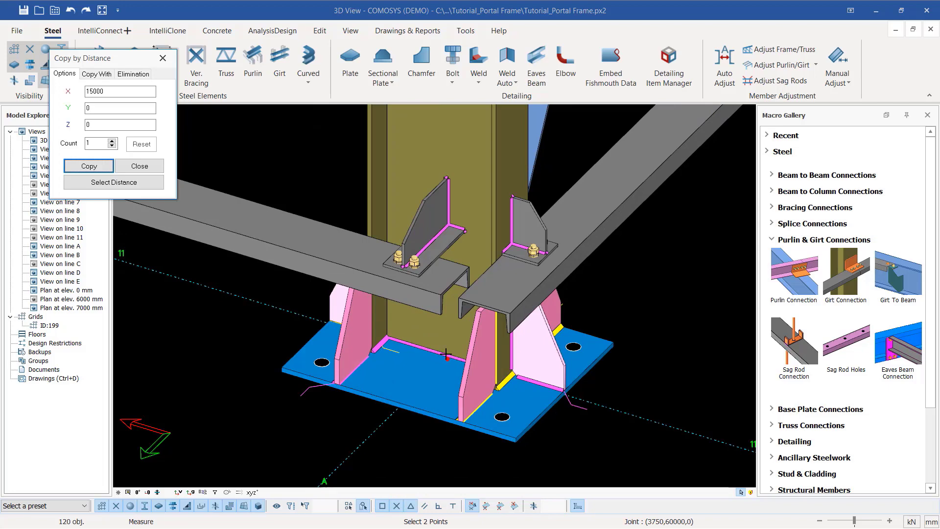
click(446, 354)
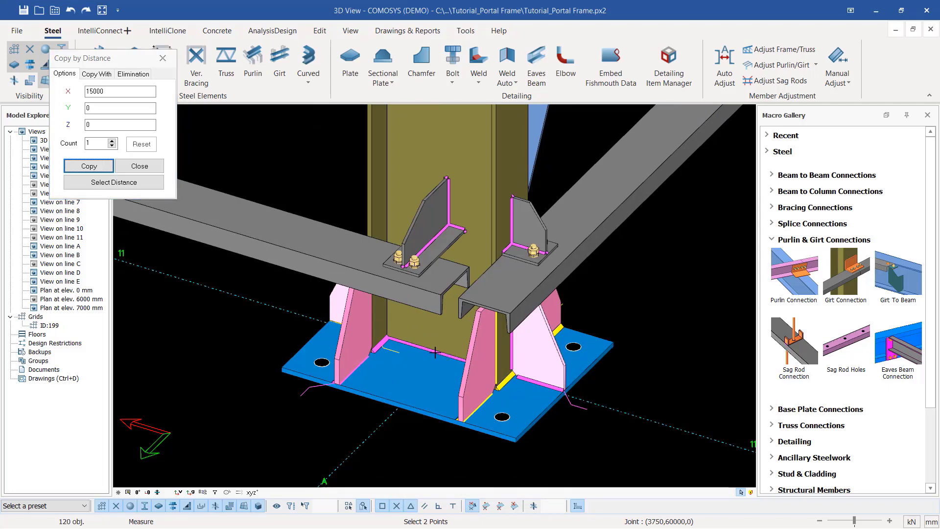
scroll(632, 367, down, 10)
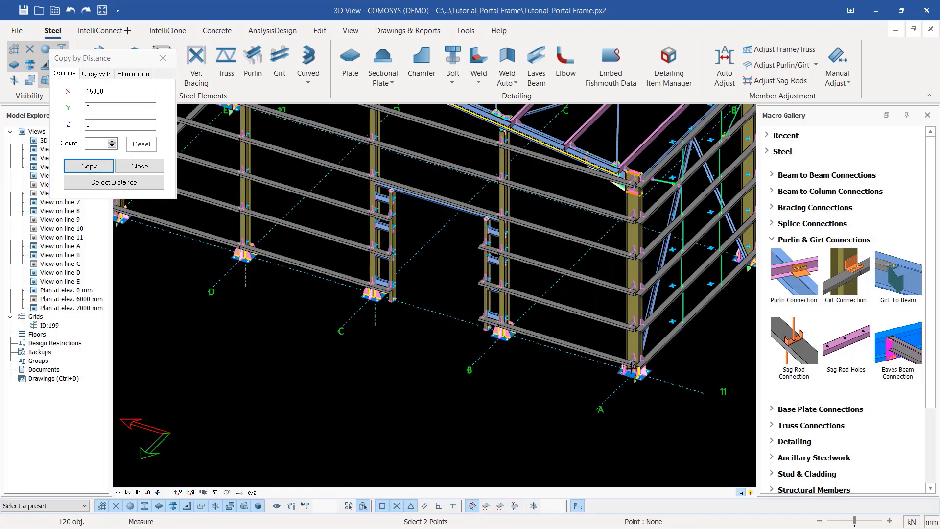
scroll(215, 241, up, 10)
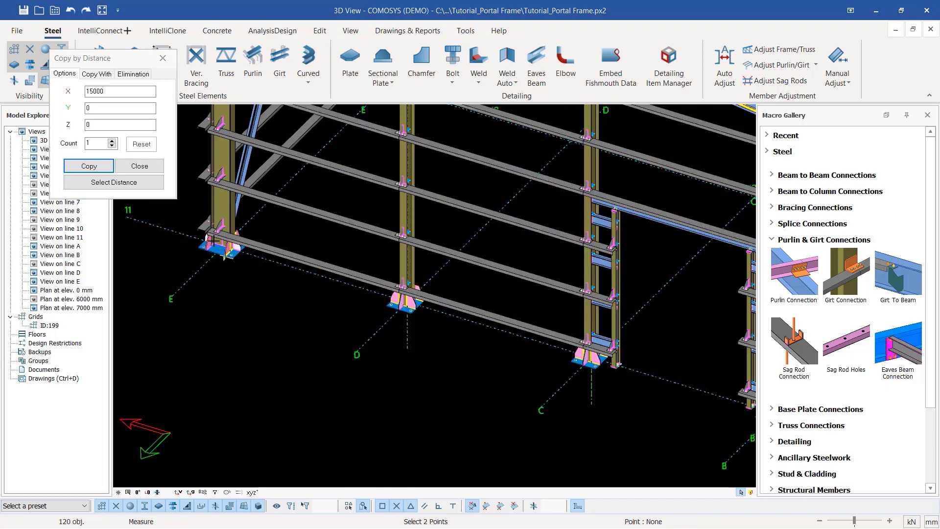
scroll(216, 241, up, 3)
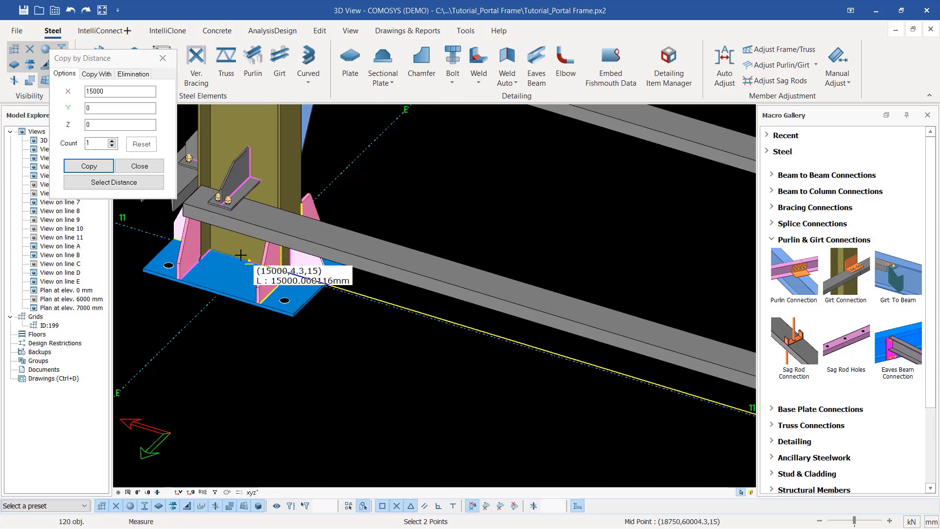
scroll(241, 255, down, 8)
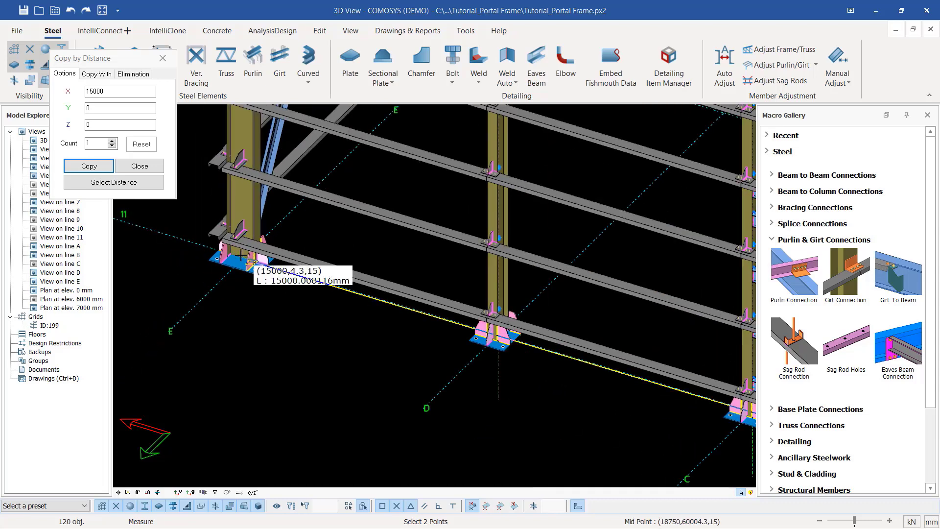
scroll(240, 255, down, 6)
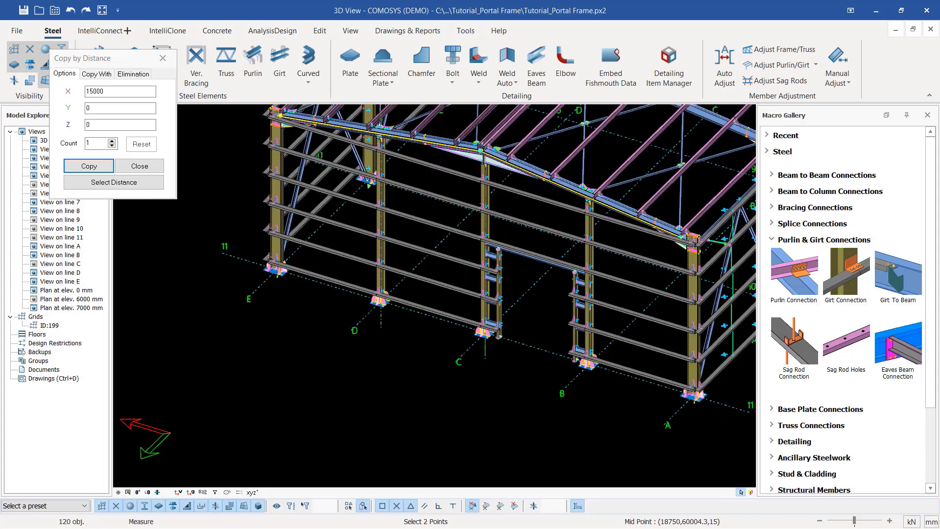
scroll(421, 313, down, 2)
scroll(636, 377, up, 5)
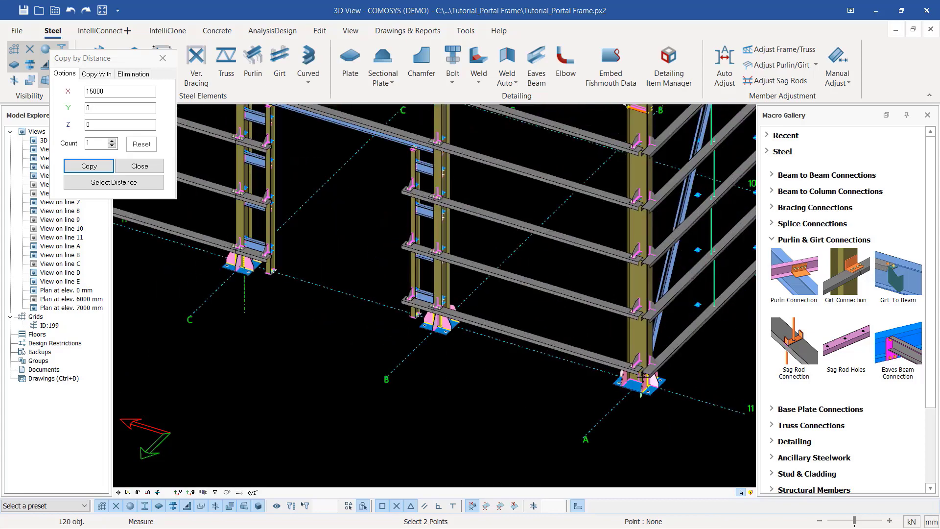
scroll(574, 358, down, 4)
scroll(201, 248, up, 8)
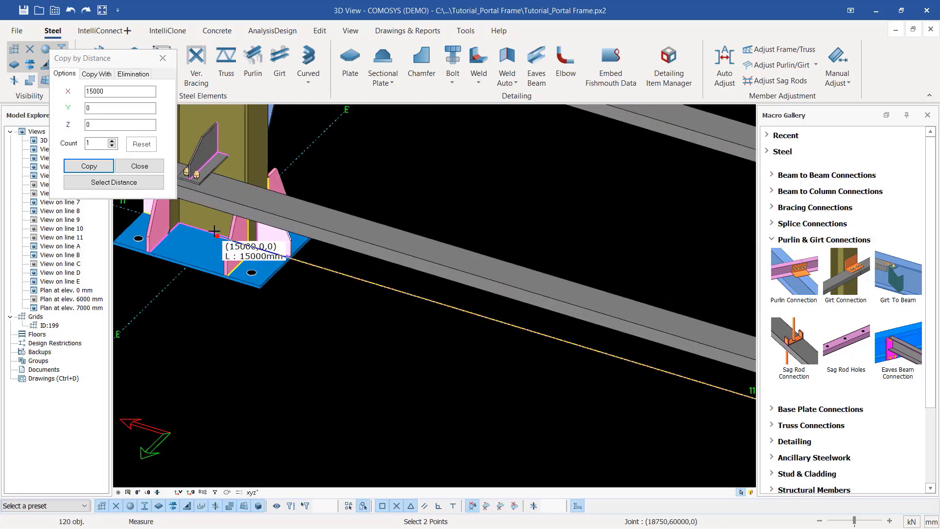
scroll(214, 231, up, 2)
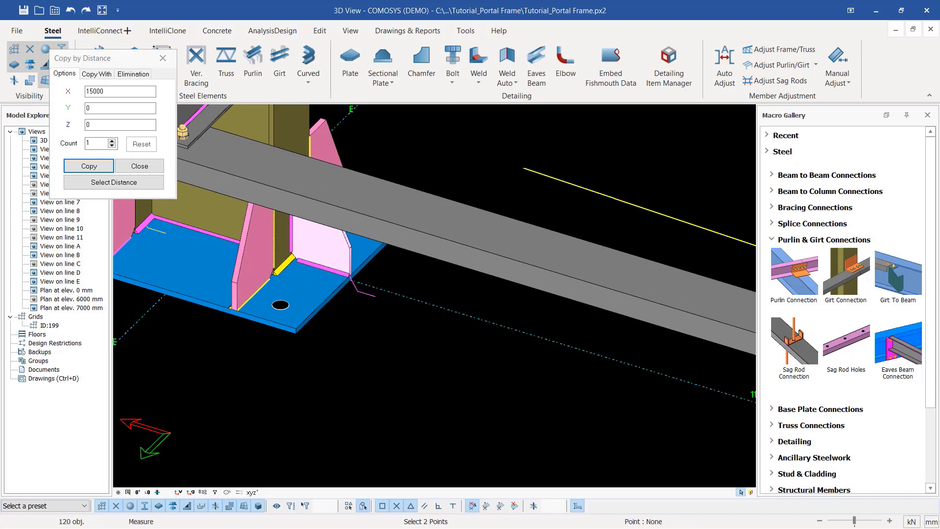
right_click(523, 169)
click(544, 175)
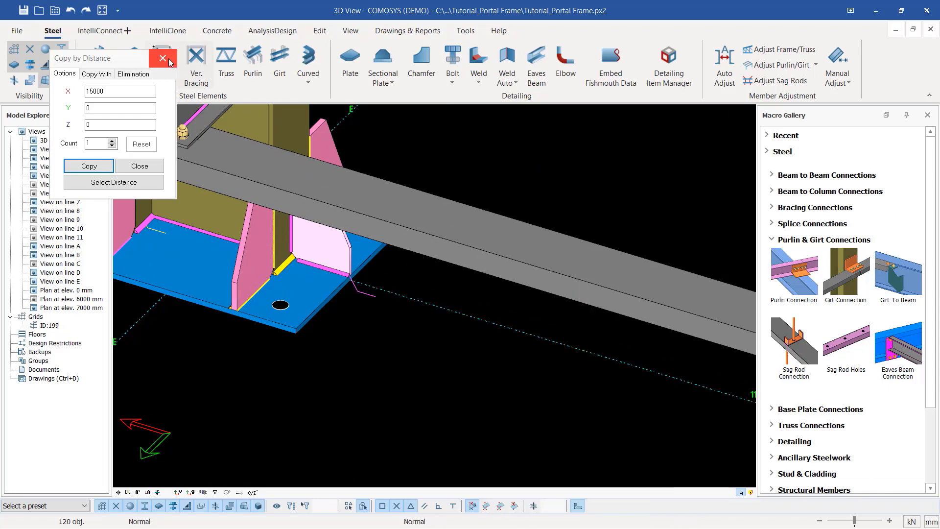
Start mirroring the selected sag rods and define a vertical mirror plane along grid line C by two points on that line.
scroll(226, 240, down, 12)
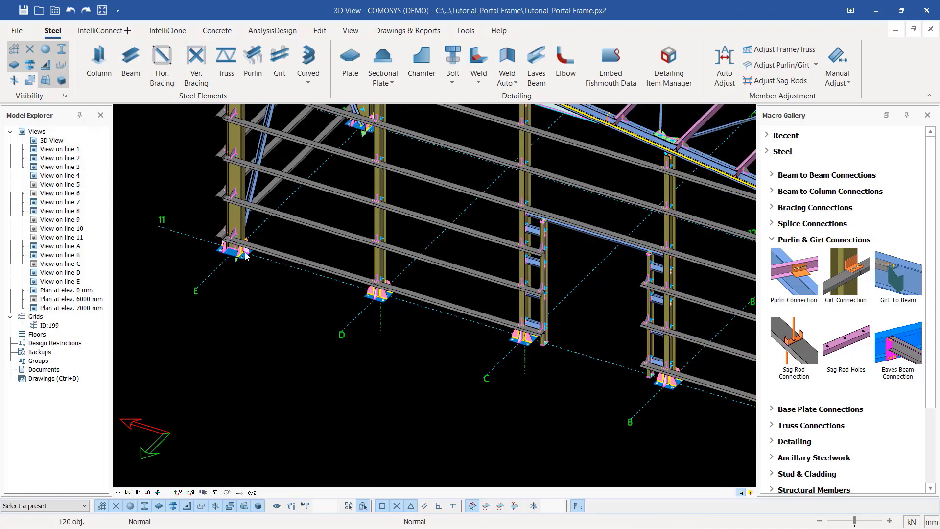
scroll(561, 229, up, 1)
scroll(562, 232, up, 10)
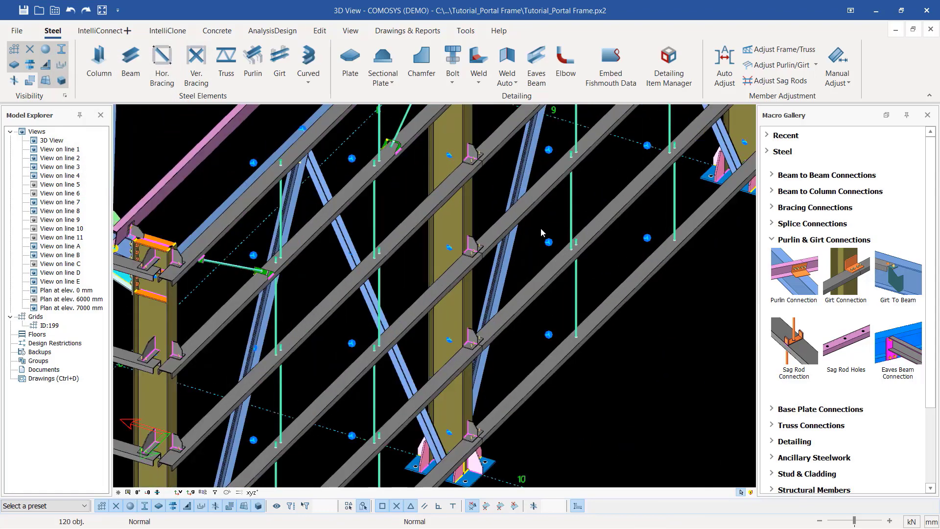
scroll(540, 227, down, 10)
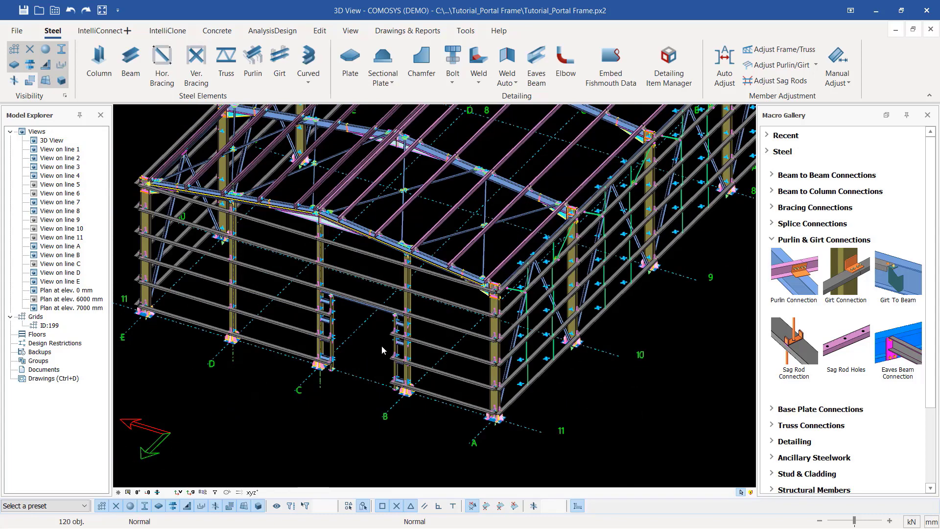
right_click(362, 346)
mouse_move(424, 351)
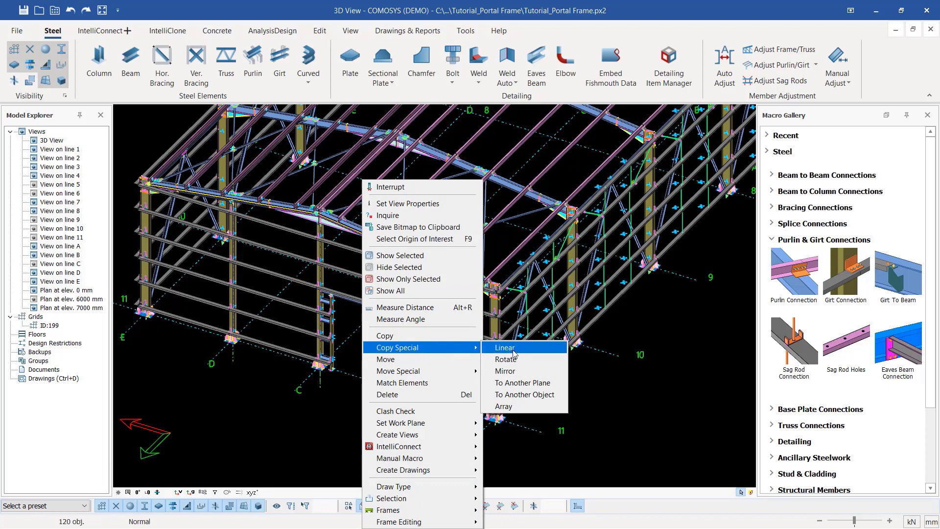
click(504, 370)
scroll(298, 353, up, 5)
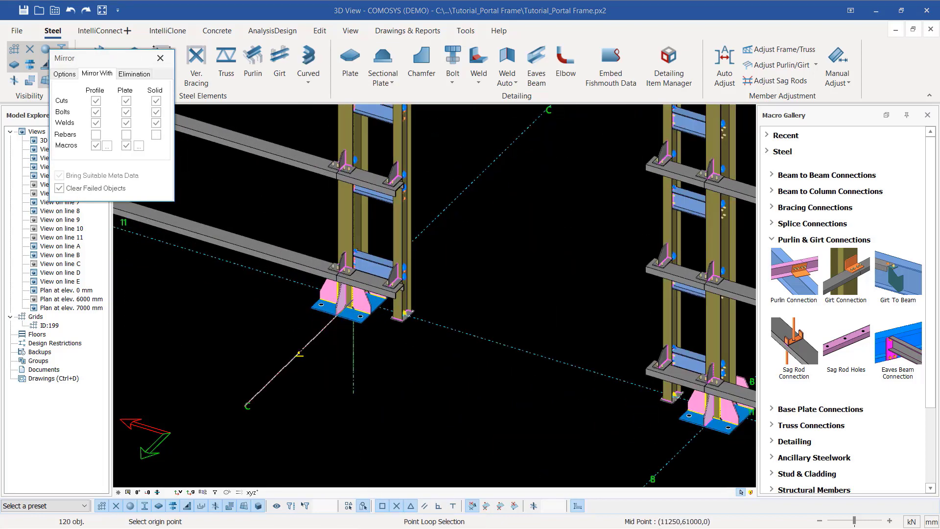
click(298, 354)
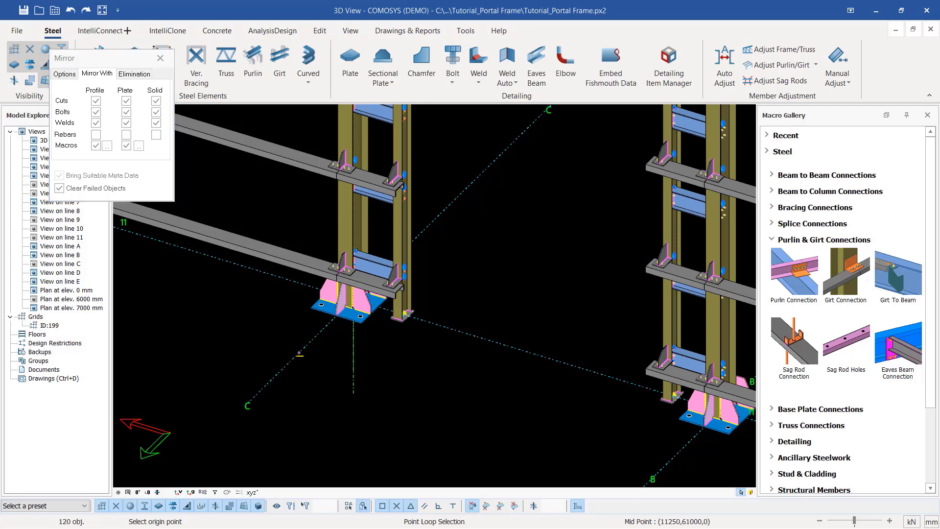
click(298, 353)
scroll(299, 352, down, 2)
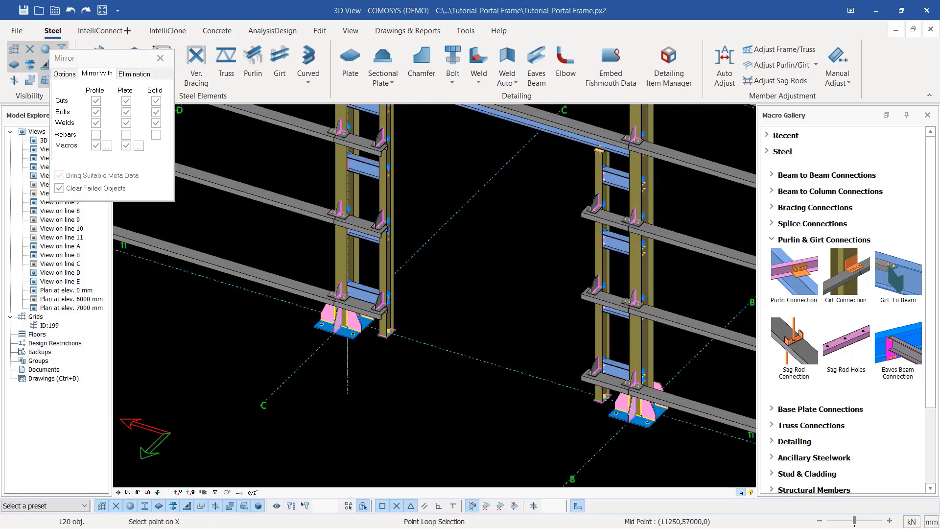
click(478, 194)
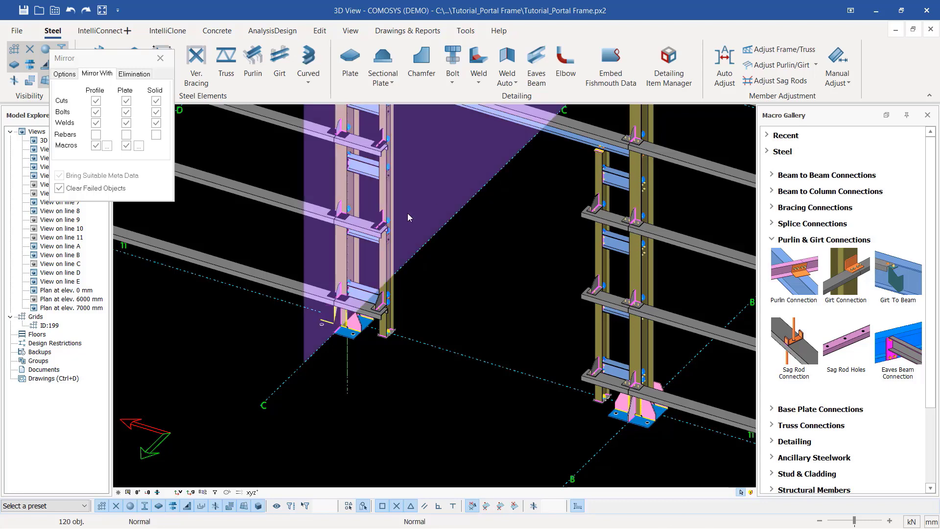
Run the mirror with the Copy Mirror option to duplicate the sag rods onto the line E wall, and end the command.
click(66, 74)
click(97, 143)
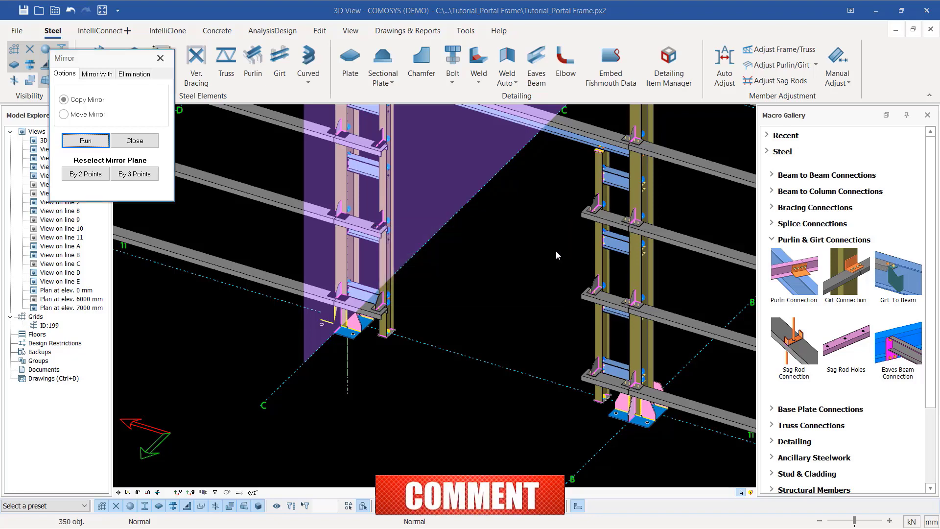
click(146, 145)
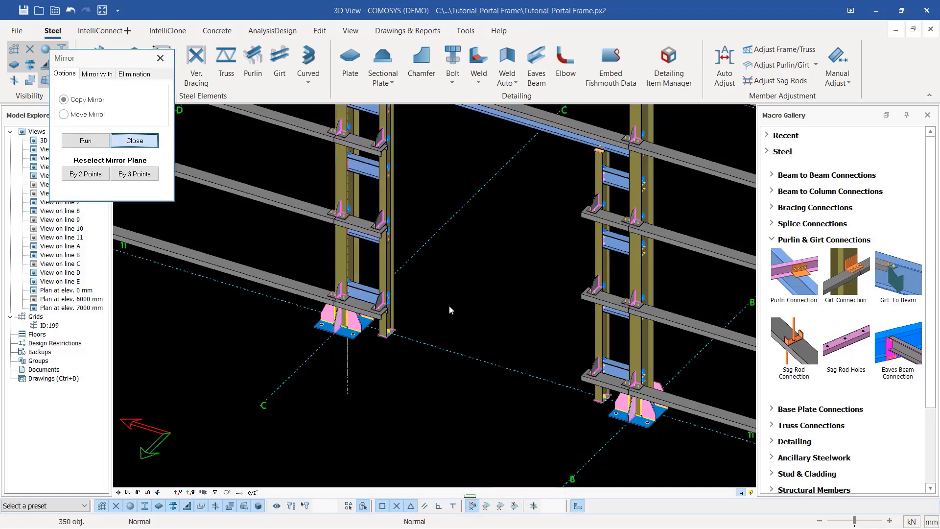
Examine the mirrored sag rods on the line E wall in the bays between lines 11 and 9.
scroll(323, 256, up, 5)
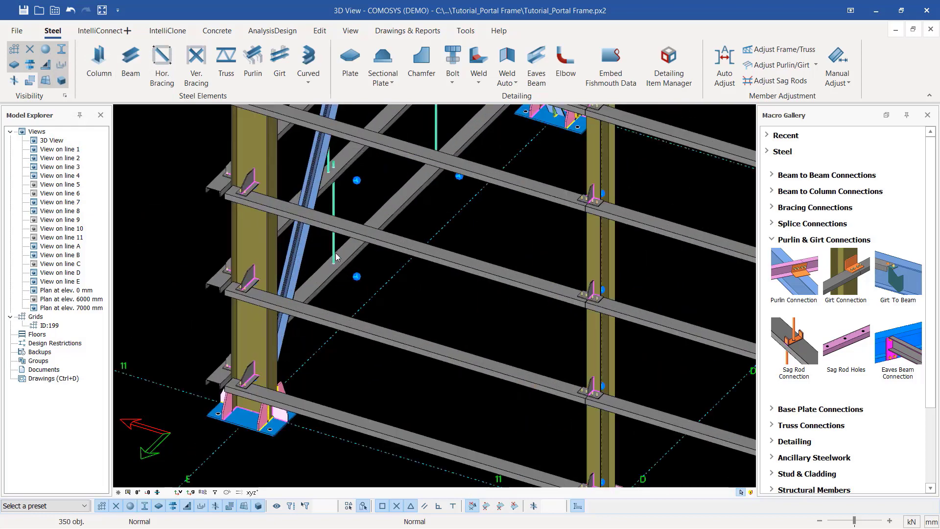
middle_drag(336, 252, 470, 249)
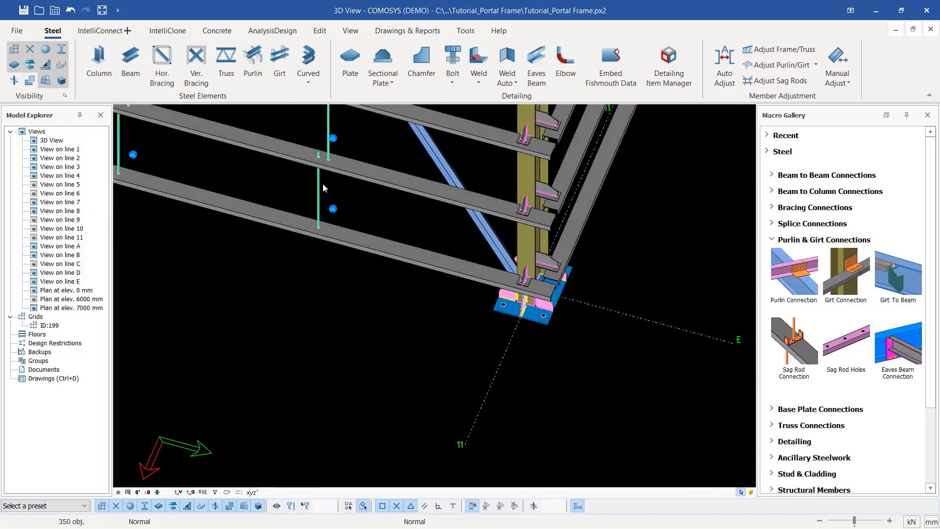
scroll(331, 155, up, 5)
scroll(525, 333, down, 7)
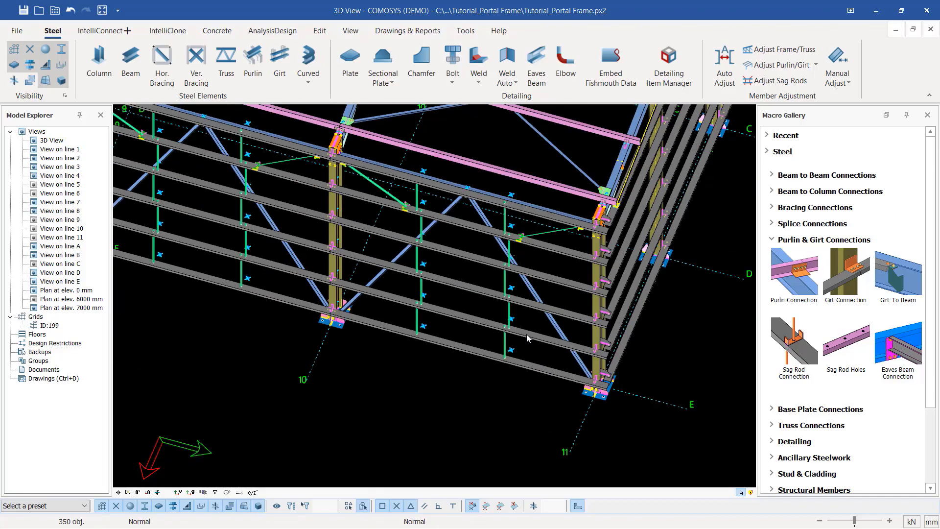
scroll(527, 334, down, 5)
Examine the original sag rods and their connections on the line A wall from line 11 onwards, and clear the selection.
middle_drag(527, 333, 392, 296)
scroll(392, 295, up, 5)
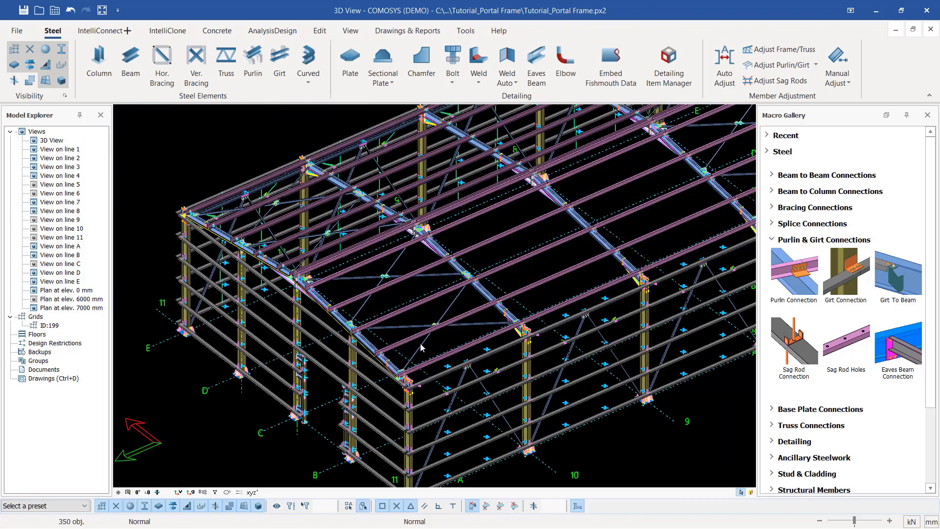
scroll(420, 347, up, 2)
scroll(417, 348, down, 4)
scroll(414, 351, up, 8)
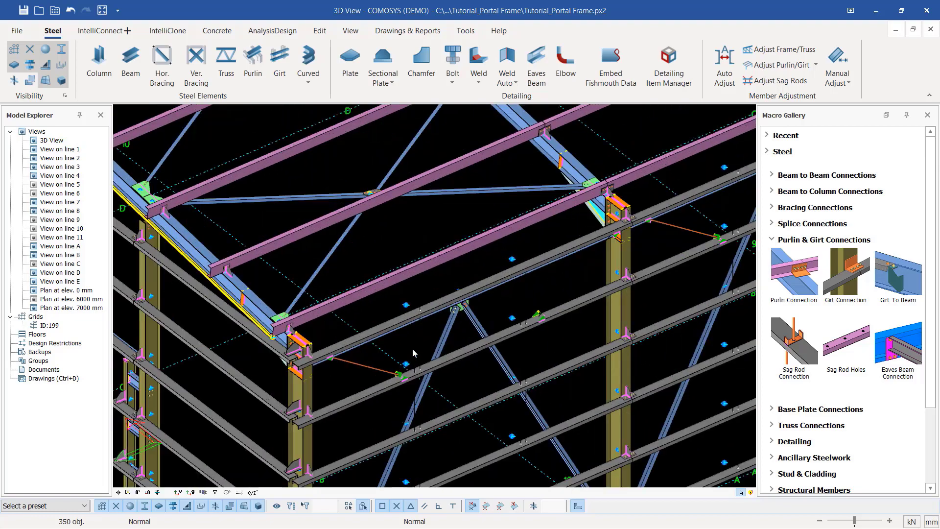
scroll(413, 349, up, 3)
scroll(547, 262, down, 4)
scroll(481, 193, up, 4)
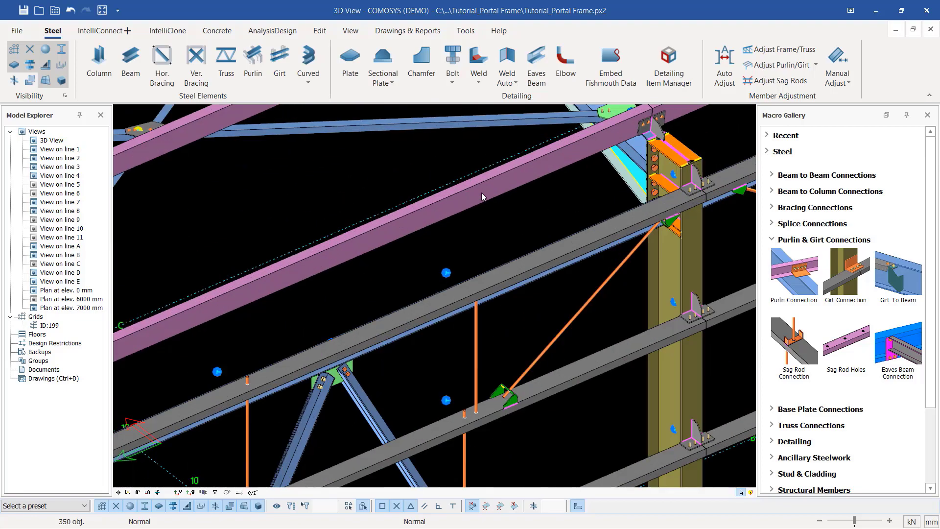
scroll(533, 273, down, 2)
scroll(533, 272, down, 3)
scroll(422, 217, up, 3)
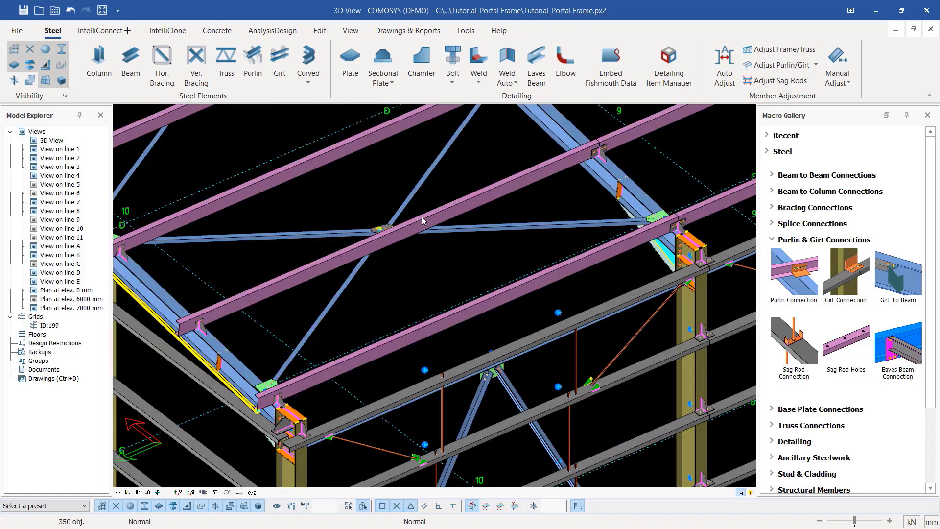
scroll(496, 224, down, 3)
scroll(570, 292, up, 2)
scroll(539, 298, up, 2)
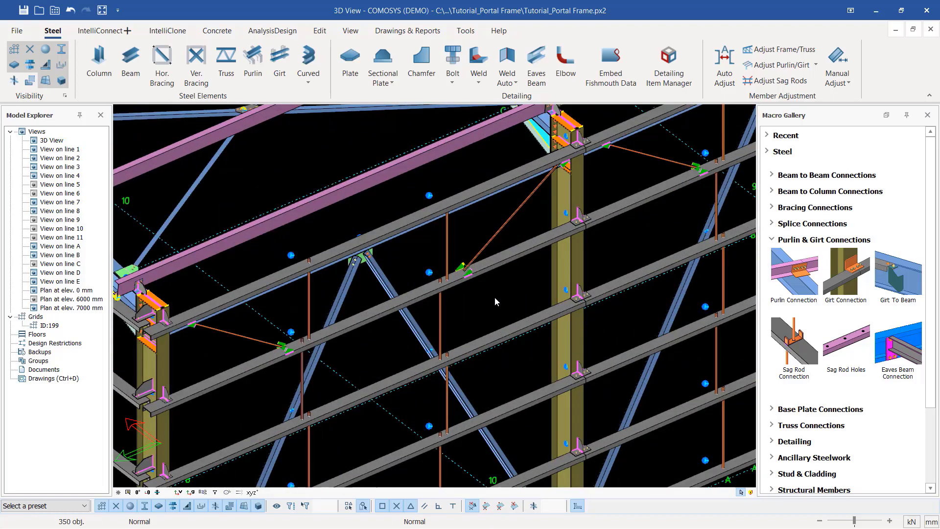
scroll(449, 357, up, 2)
scroll(450, 357, down, 4)
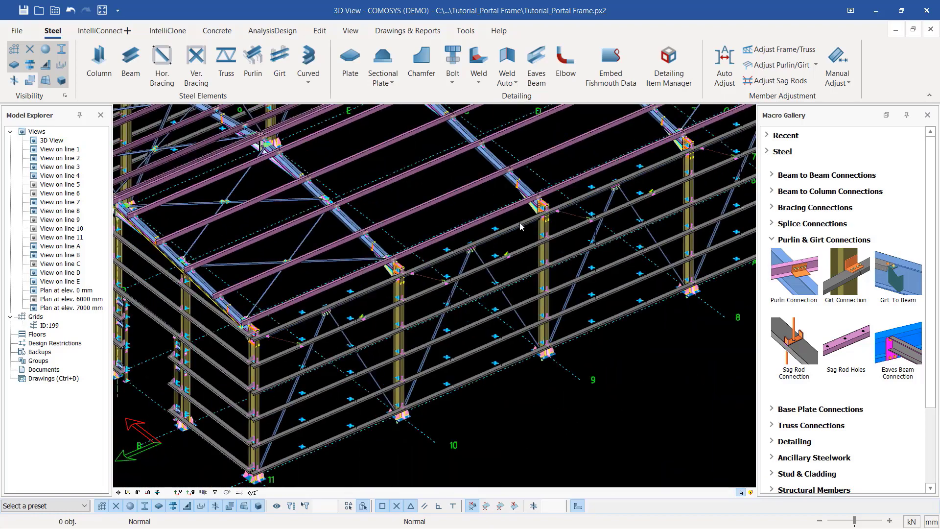
Select the cleat plate at the lower end of an inclined sag rod on the line A wall, inspect it, and deselect it.
scroll(510, 250, up, 4)
scroll(545, 216, down, 3)
scroll(589, 289, up, 5)
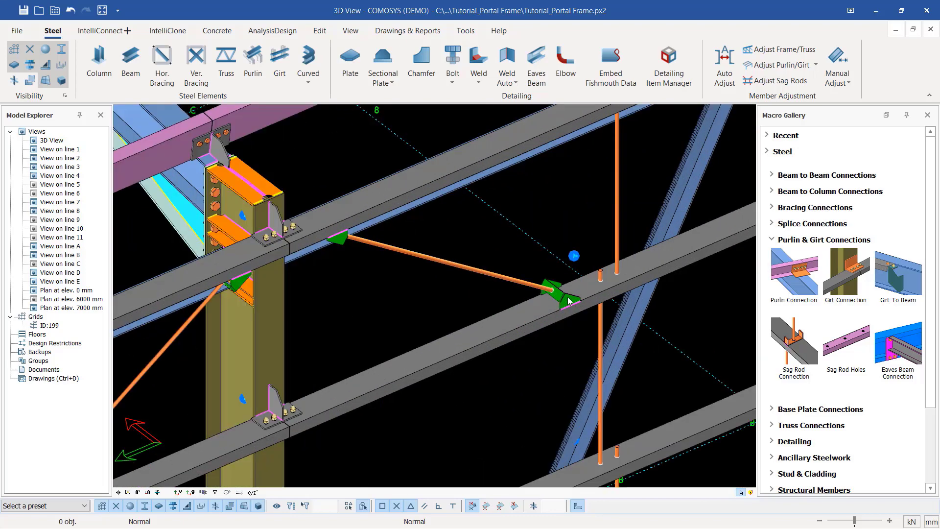
scroll(477, 301, down, 1)
scroll(496, 299, up, 3)
click(460, 283)
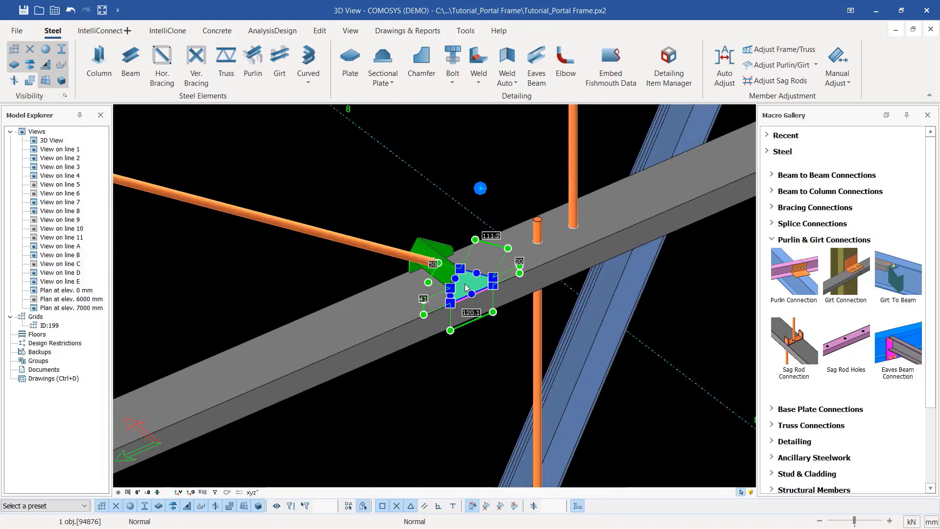
middle_drag(460, 283, 660, 250)
key(Escape)
Examine the vertical and inclined sag rods between the wall girts from other viewing angles around lines 10 to 8.
scroll(419, 253, down, 4)
middle_drag(434, 255, 460, 350)
scroll(239, 206, up, 5)
scroll(246, 208, down, 3)
scroll(269, 229, down, 4)
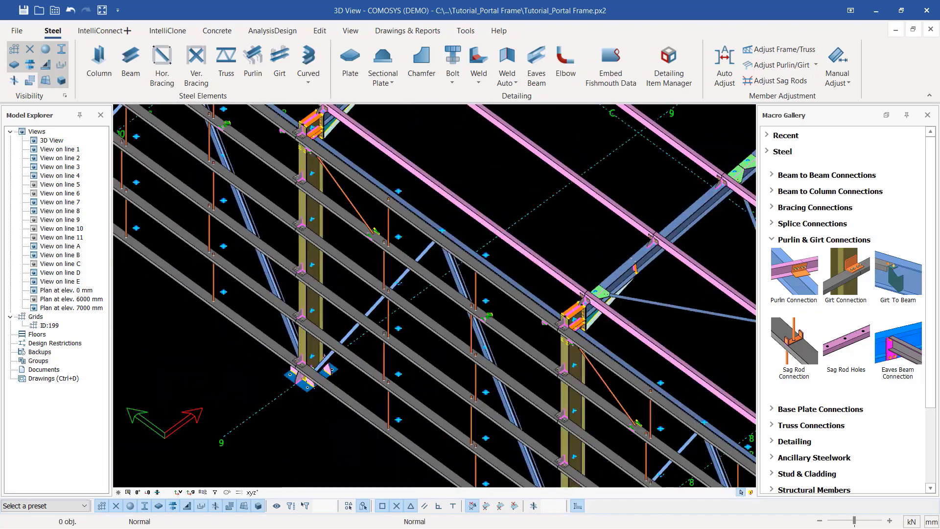
middle_drag(427, 295, 463, 286)
middle_drag(441, 223, 499, 271)
scroll(498, 272, up, 6)
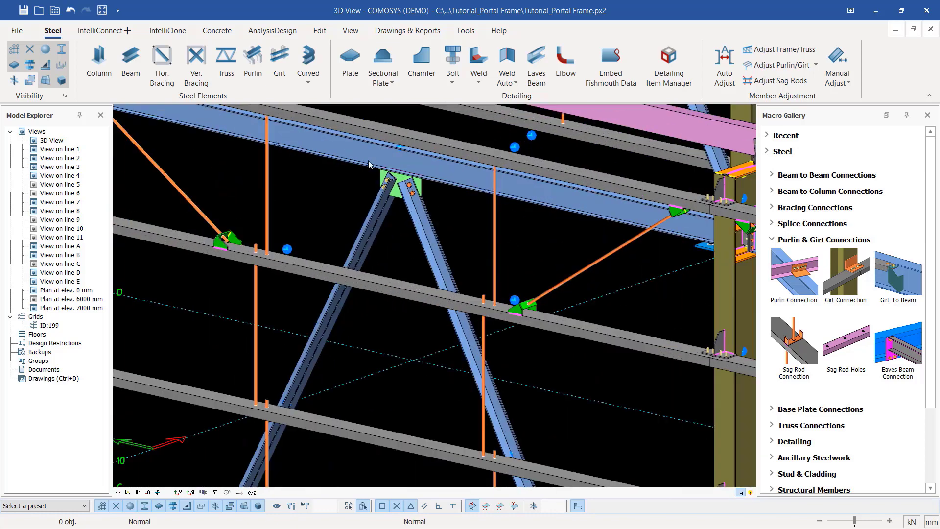